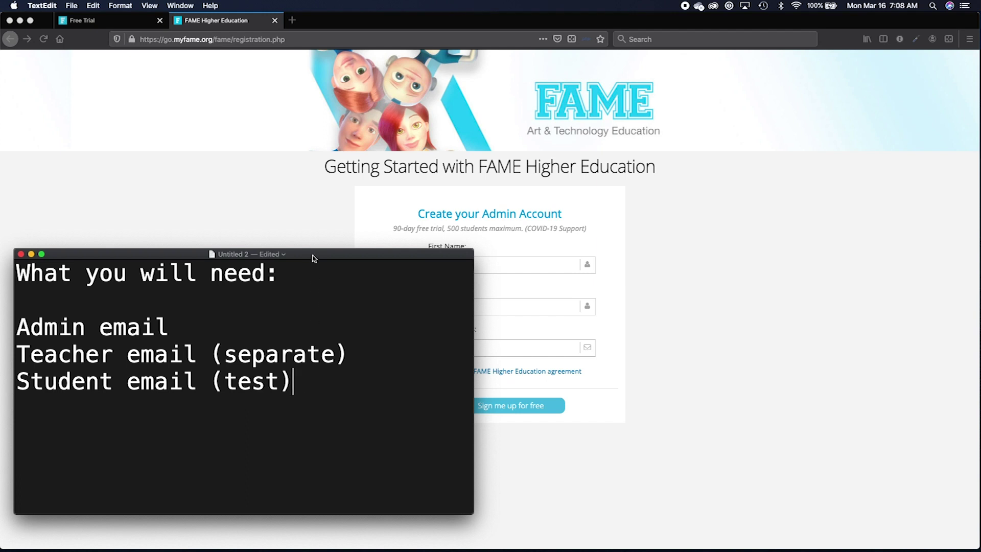
Drag the TextEdit checklist lower and select its 'Student email (test)' line.
left_click_drag(311, 255, 311, 282)
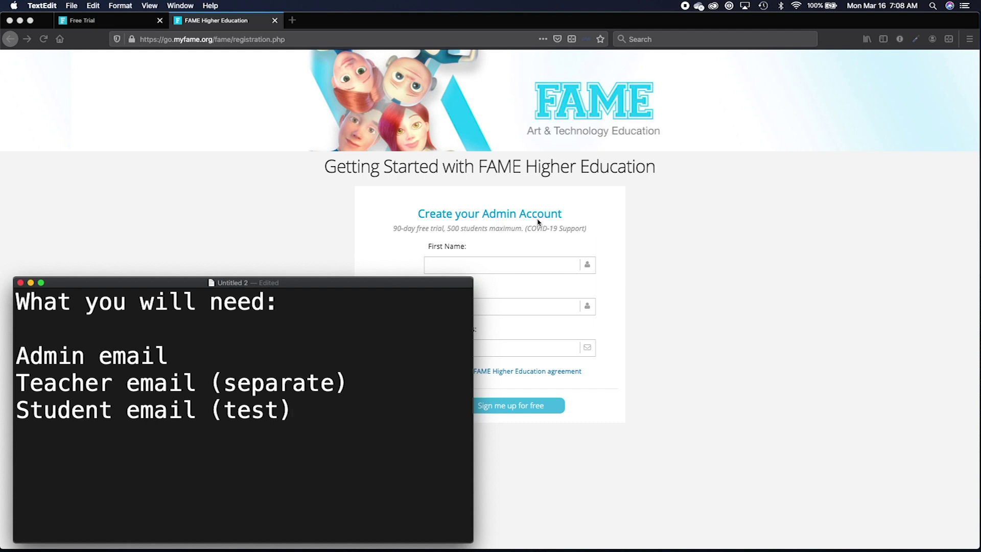
left_click(188, 379)
triple_click(163, 405)
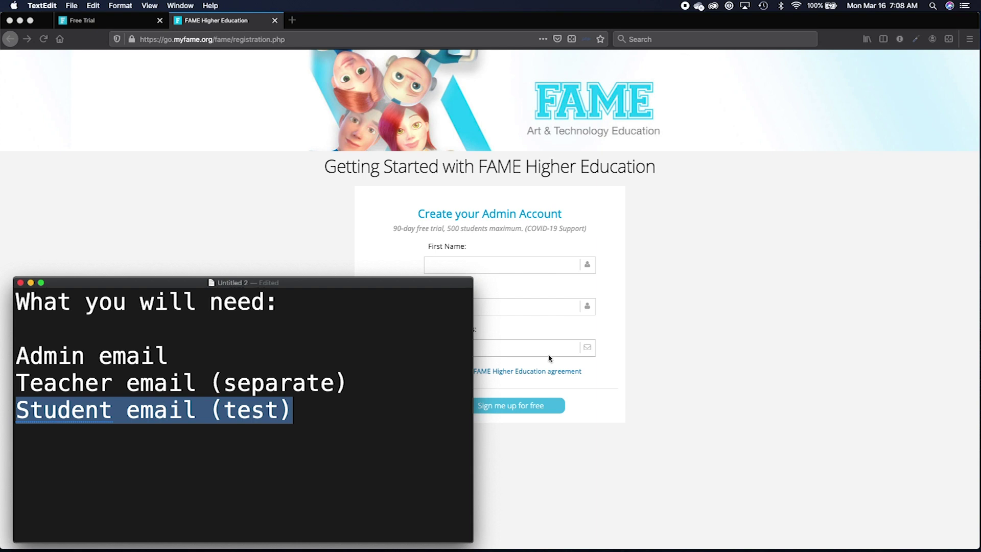
left_click(524, 271)
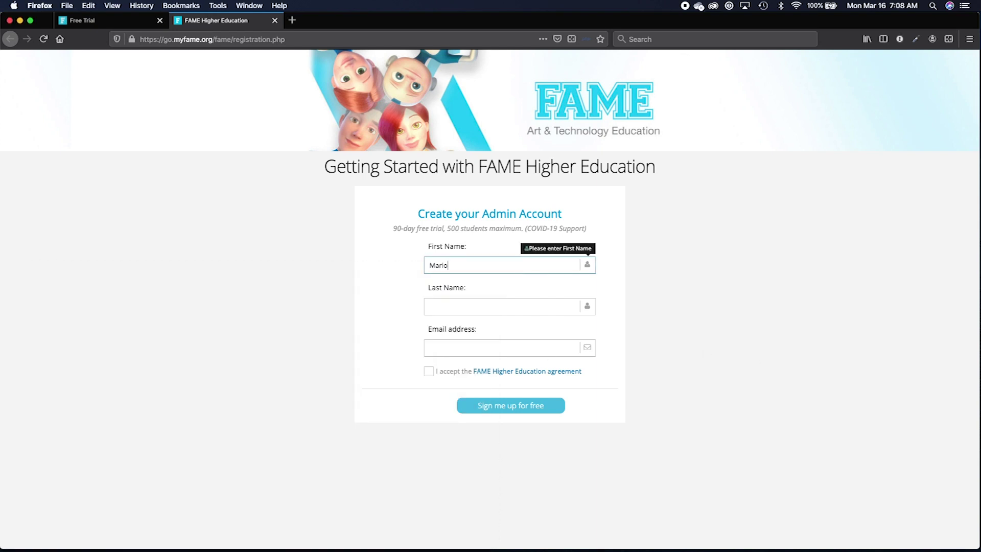
Enter the administrator's first name, last name and corrected work e-mail, accept the agreement, and sign up.
key("Tab")
key("Tab")
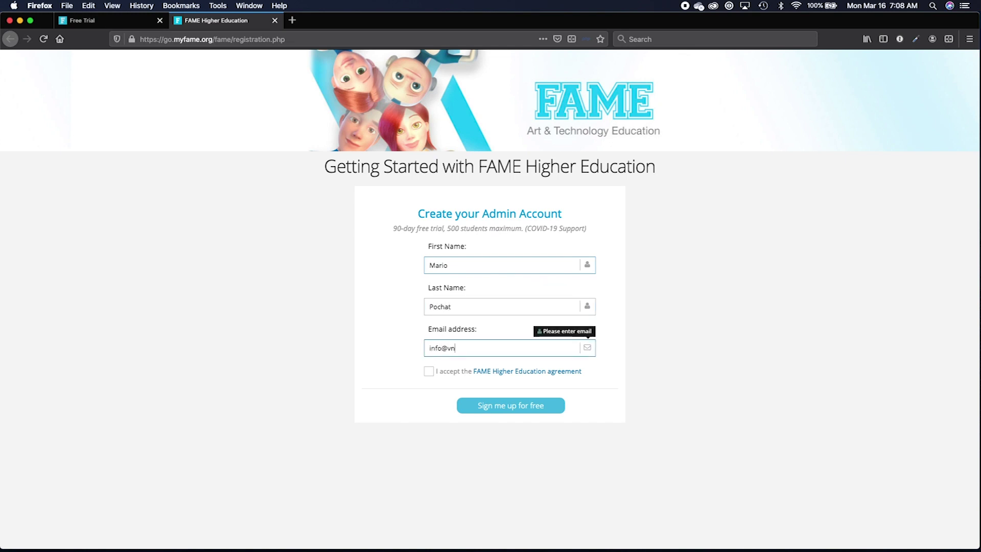
left_click(429, 371)
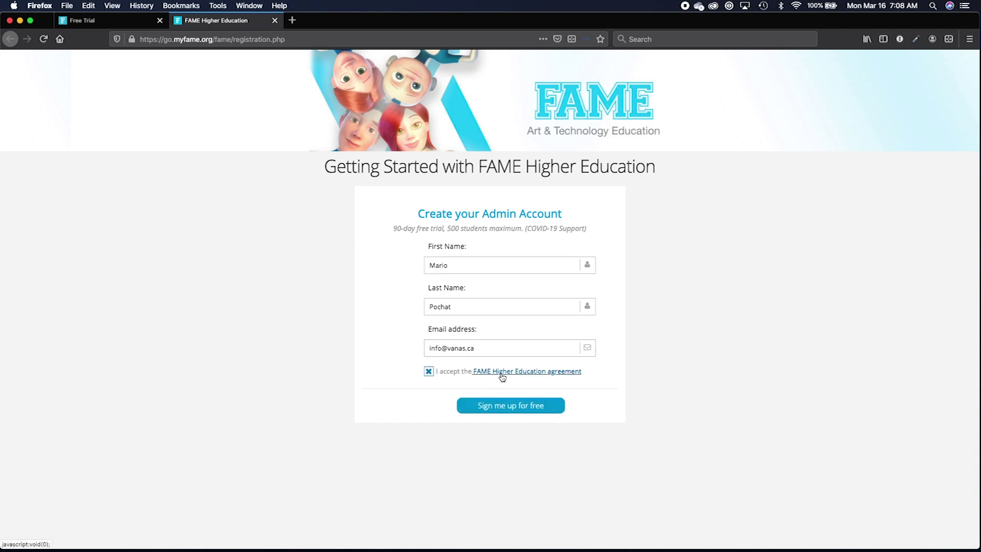
left_click(490, 409)
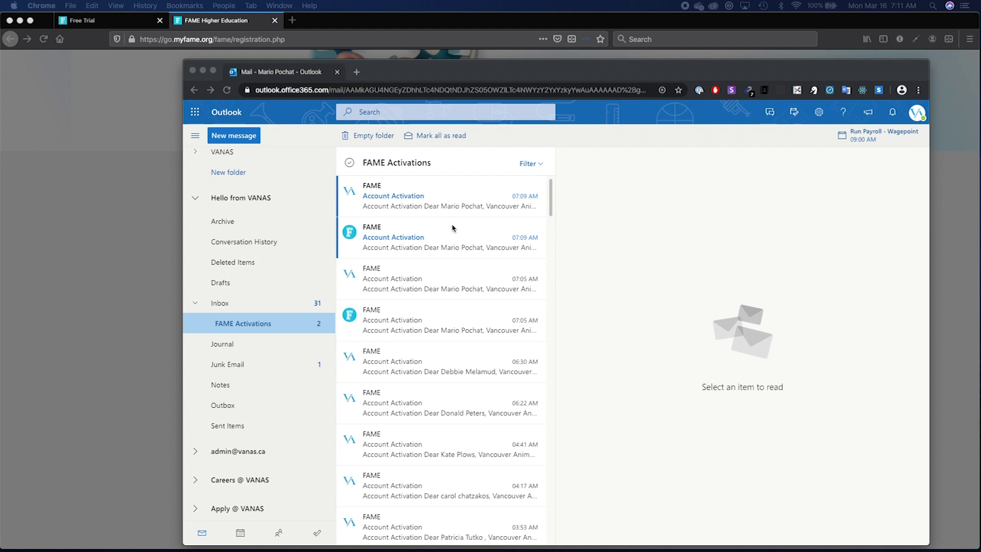
Open the FAME Account Activation e-mail from myfame.org and choose Activate Now.
left_click(448, 248)
left_click(449, 249)
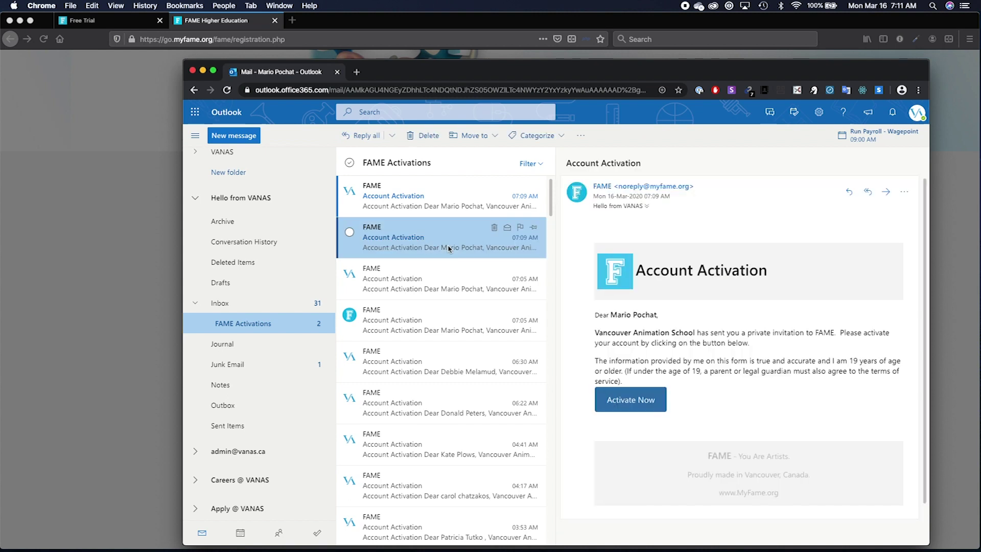
left_click(458, 198)
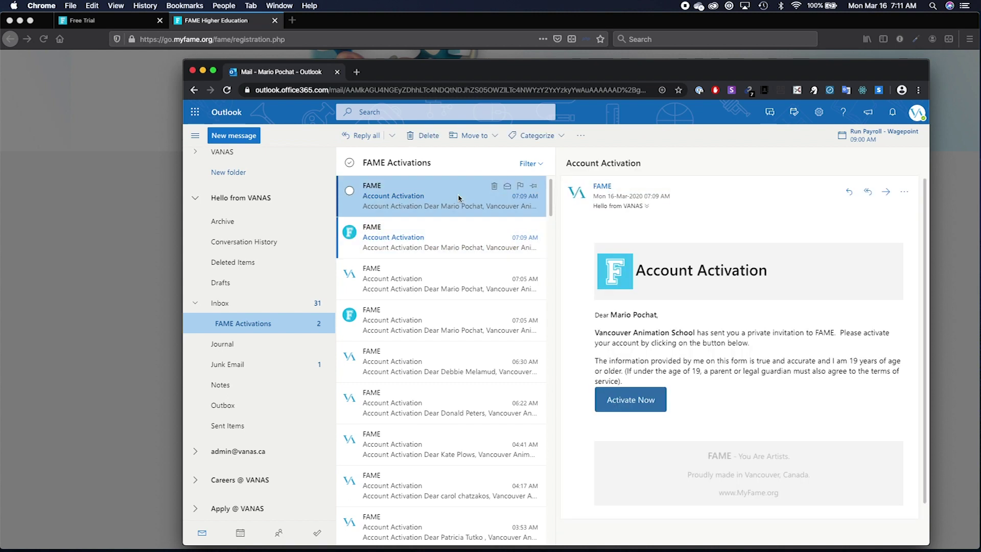
left_click(451, 233)
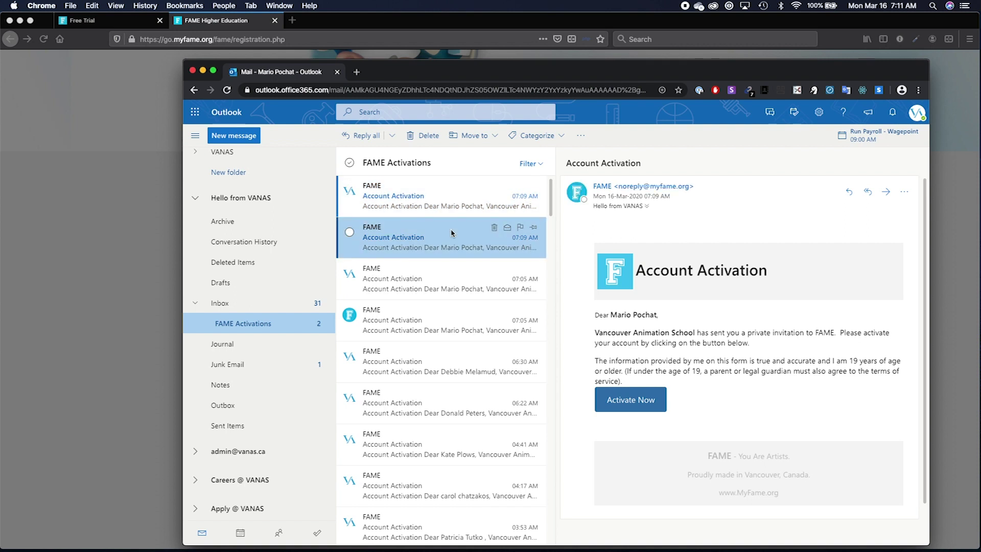
left_click(621, 401)
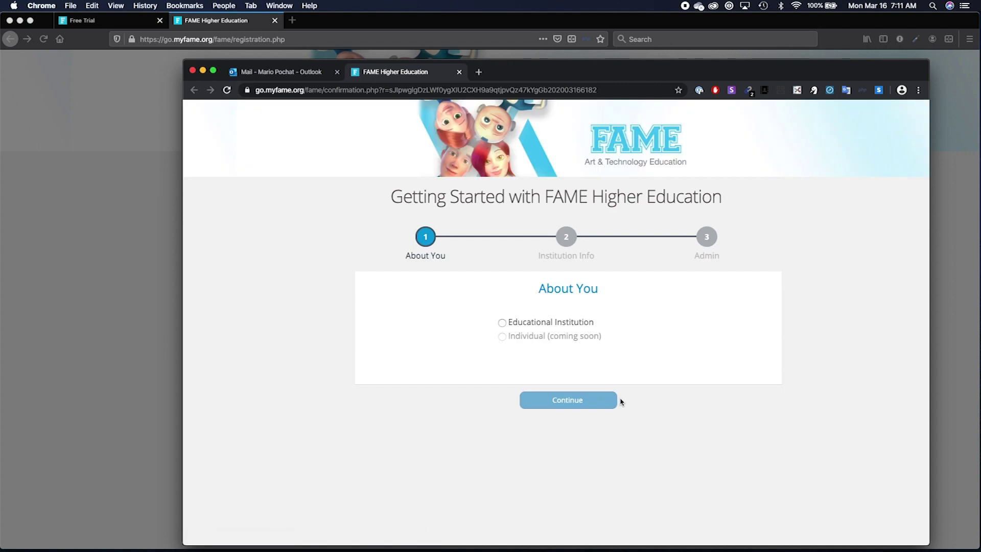
Choose Educational Institution as the account type and enter the school's name.
left_click(502, 323)
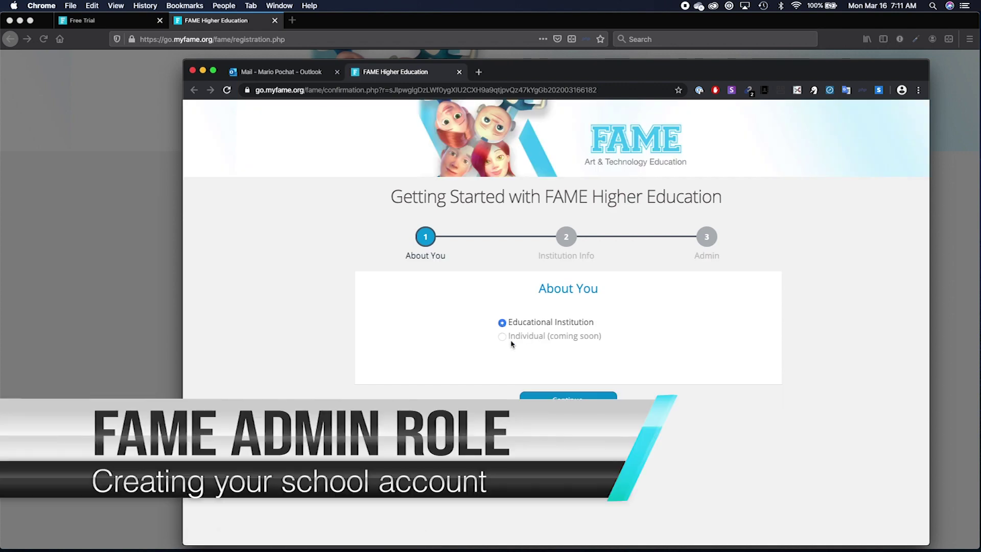
left_click(544, 395)
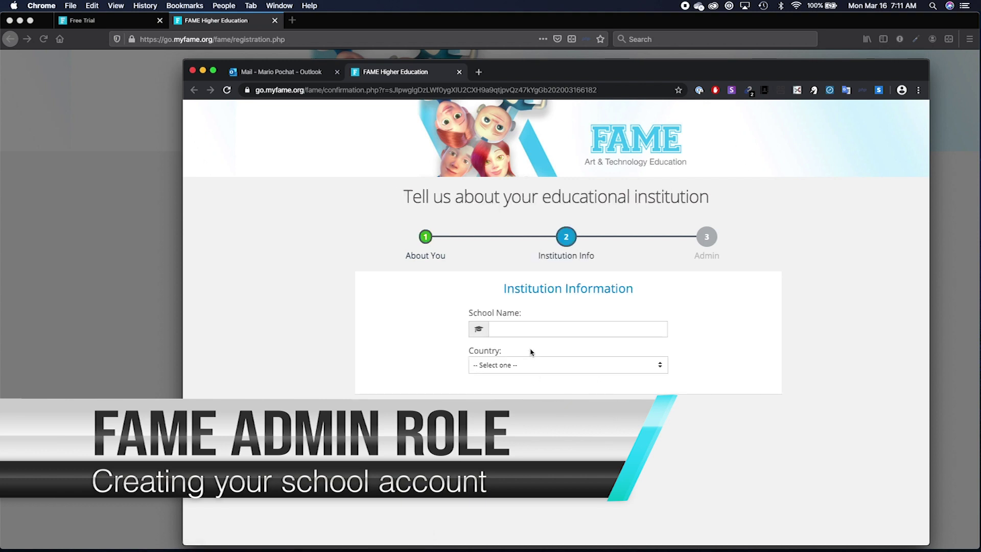
left_click(528, 329)
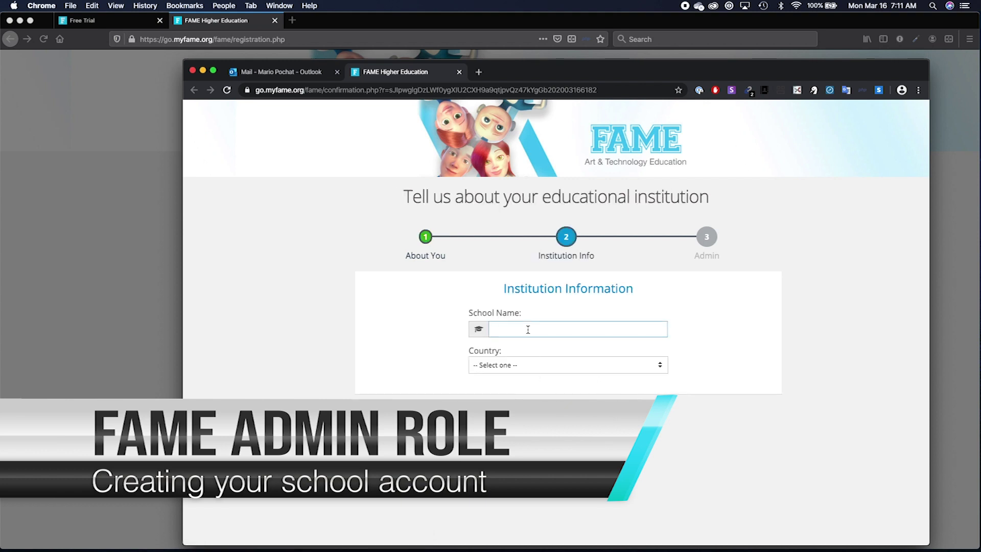
type("Mario School")
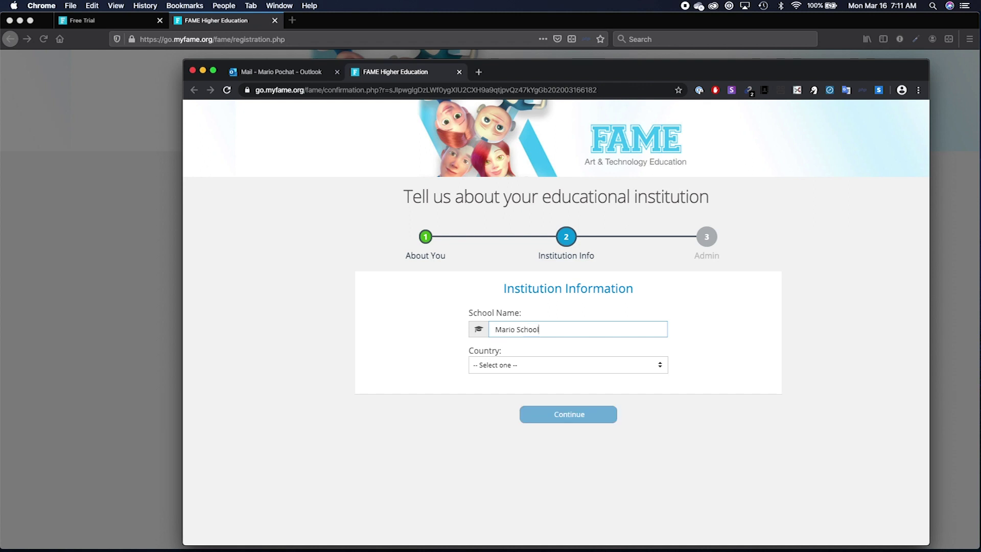
Set the country to Canada and the province to British Columbia, and submit.
left_click(509, 366)
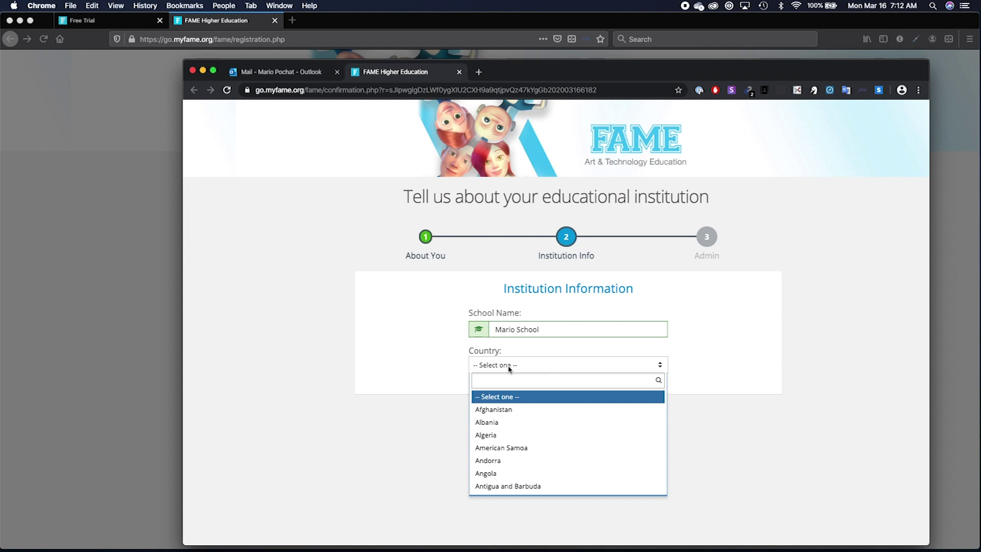
type("ca")
key("Return")
type("canad")
key("Return")
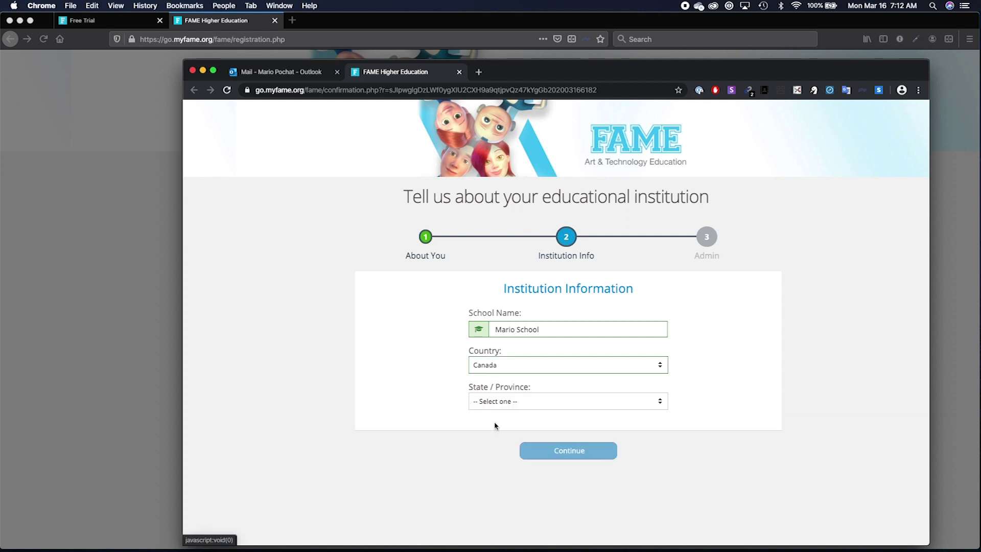
left_click(508, 403)
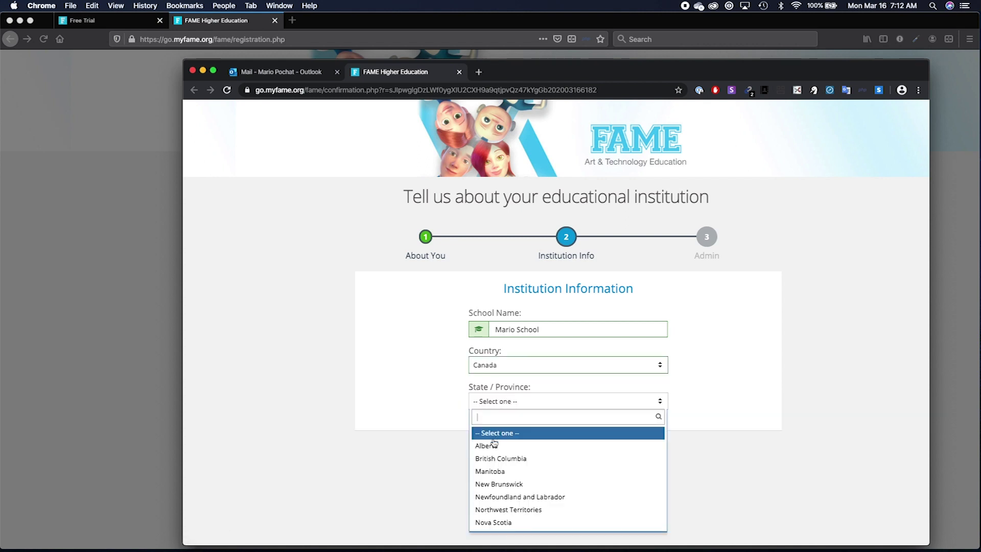
left_click(480, 458)
left_click(541, 454)
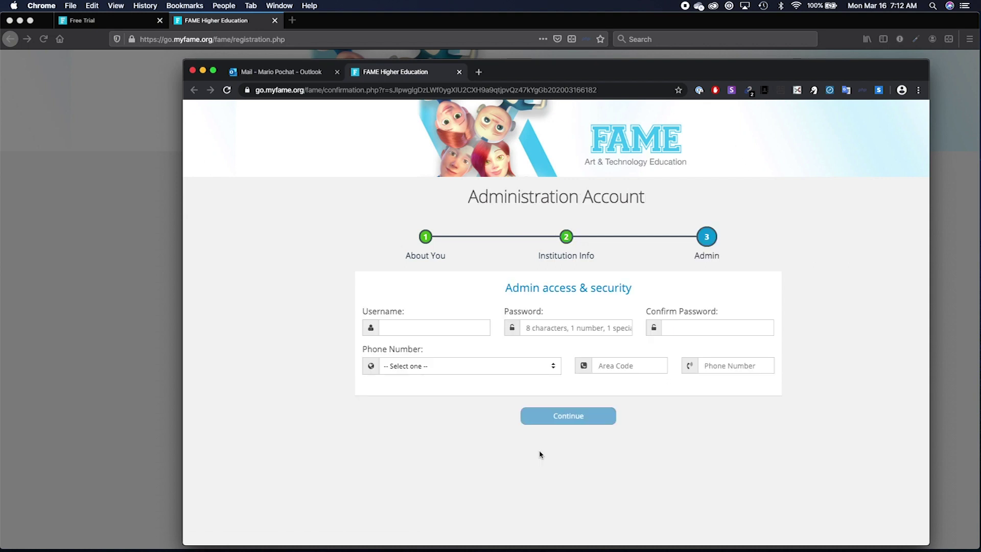
Enter the admin username, password and phone number and save the details.
left_click(445, 334)
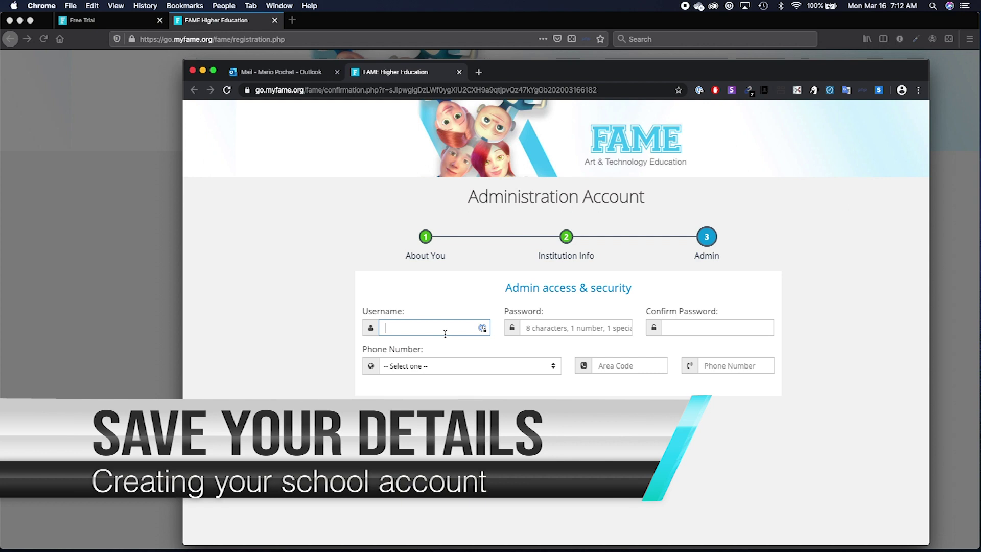
type("mariopadmin")
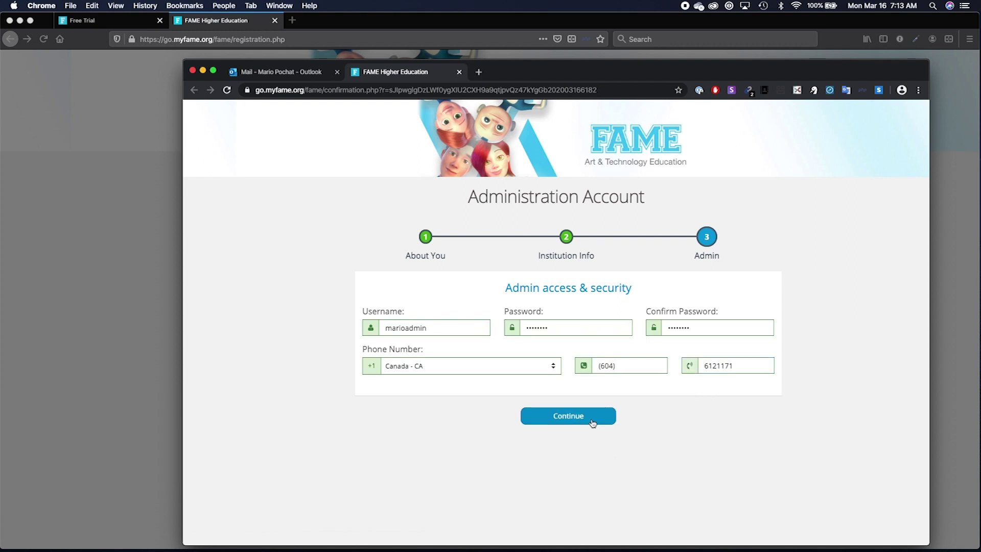
left_click(592, 423)
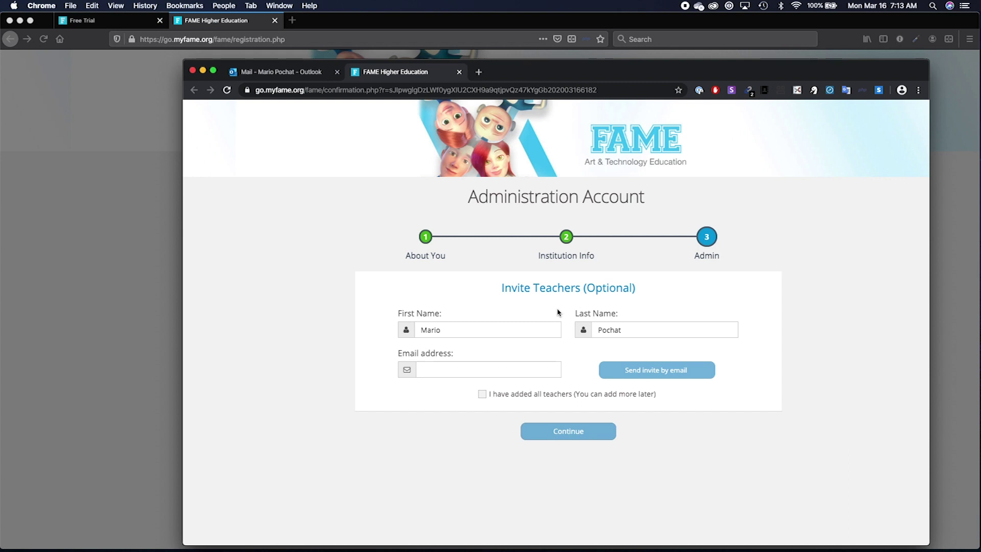
Add the teacher's e-mail, confirm all teachers are added, and finish setup.
left_click(488, 370)
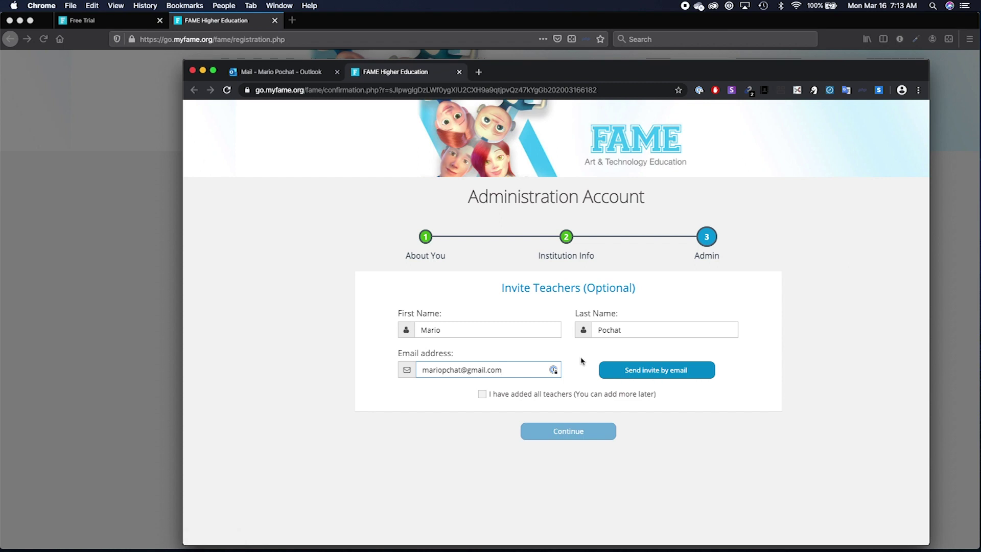
left_click(483, 394)
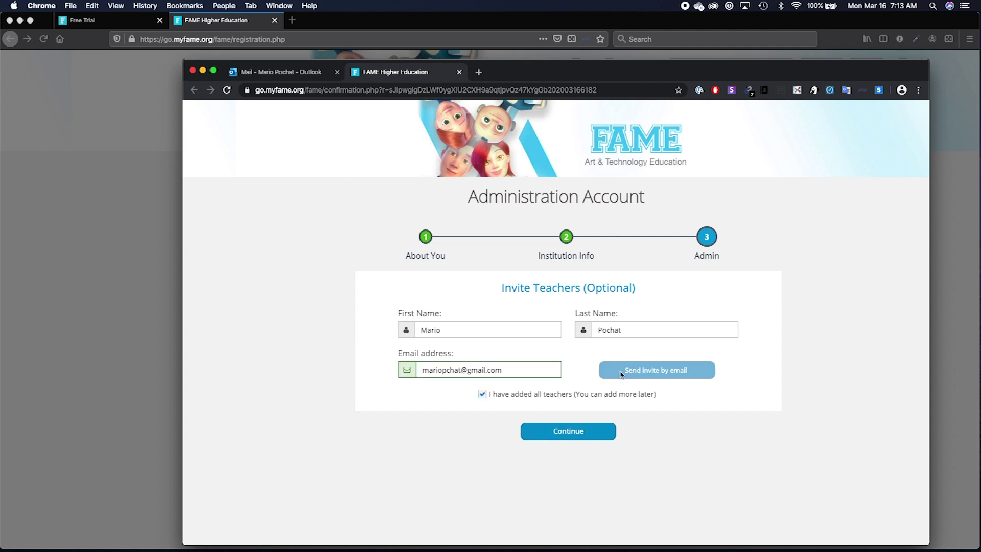
left_click(578, 433)
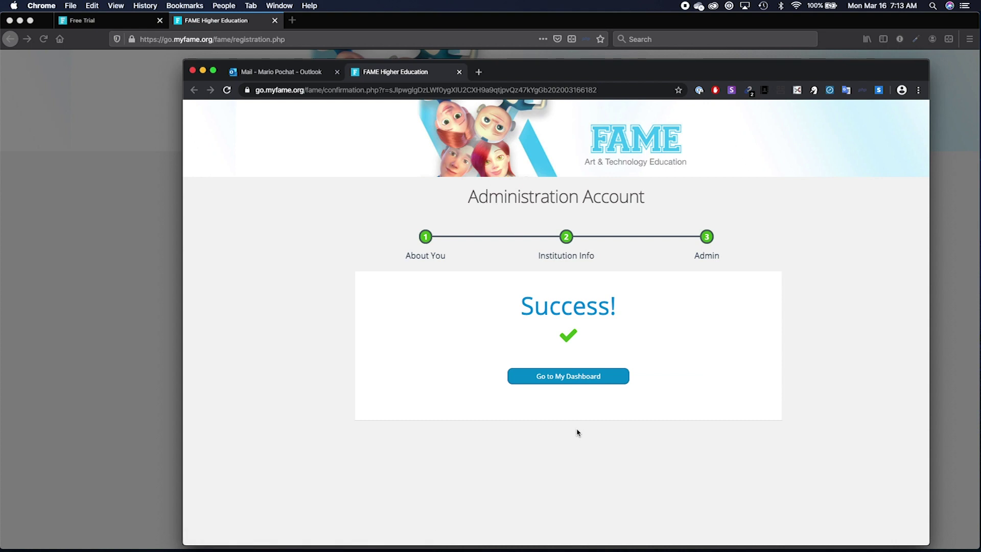
Go to My Dashboard and open Users from the Campus sidebar.
left_click(581, 382)
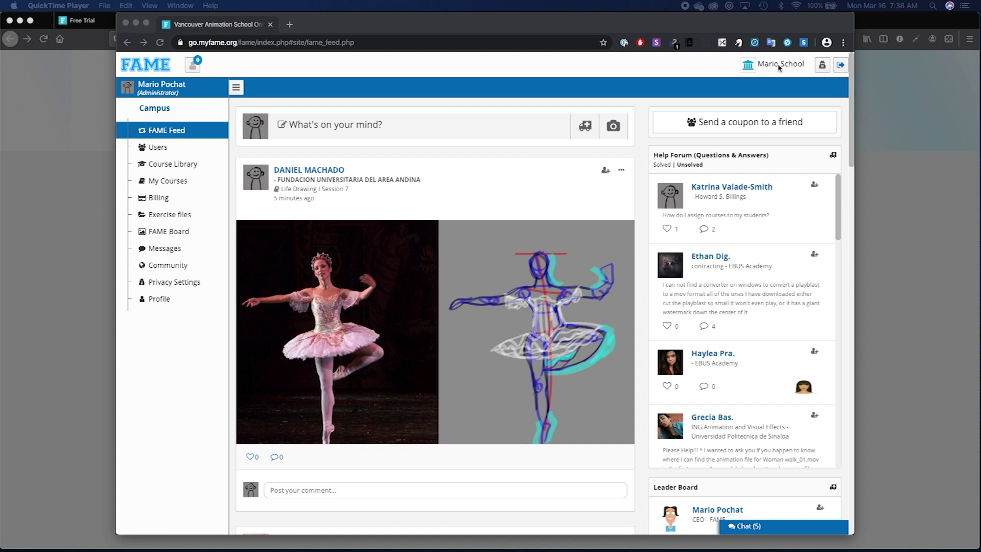
left_click(434, 90)
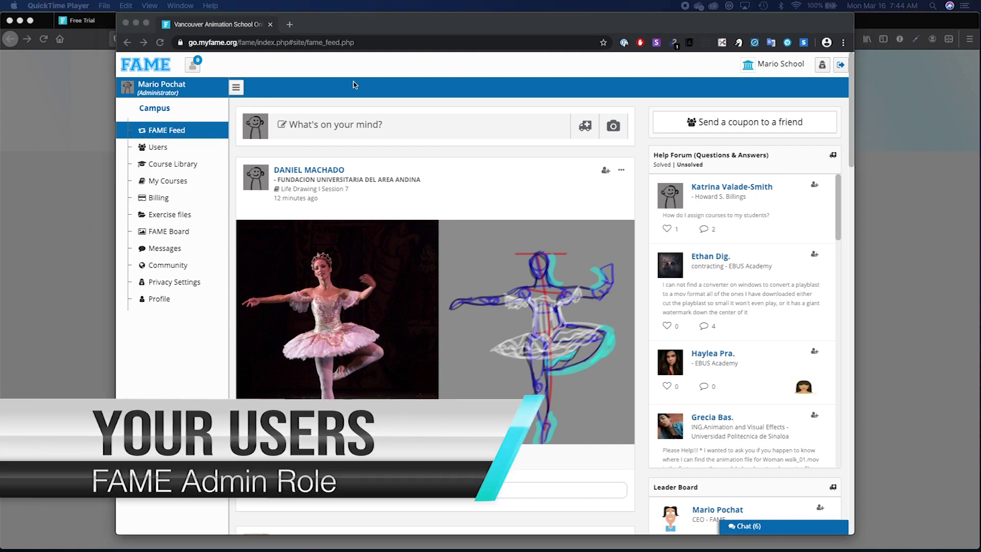
left_click(355, 84)
left_click(197, 149)
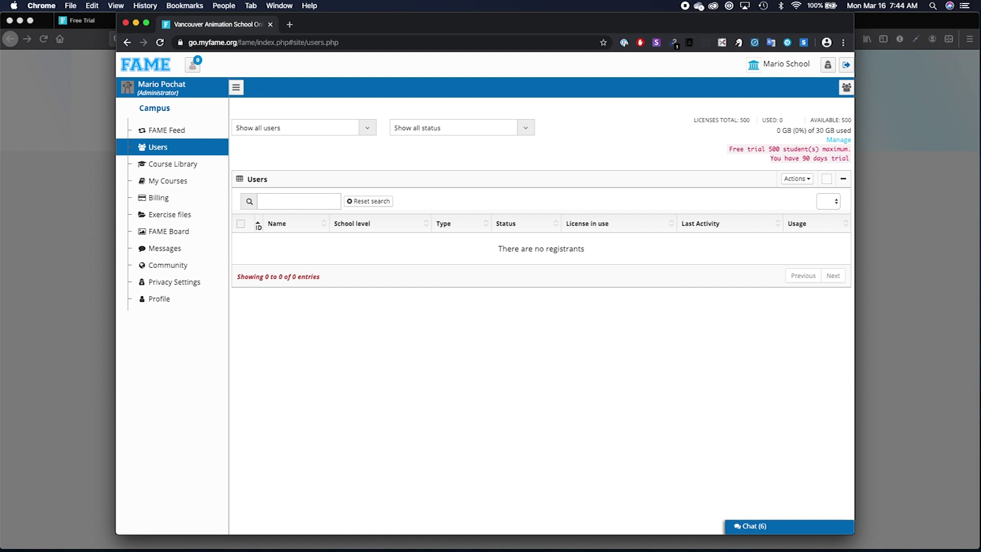
Review the Admin --> Teachers --> Students note, then open the Users page's Actions dropdown.
key("super+Tab")
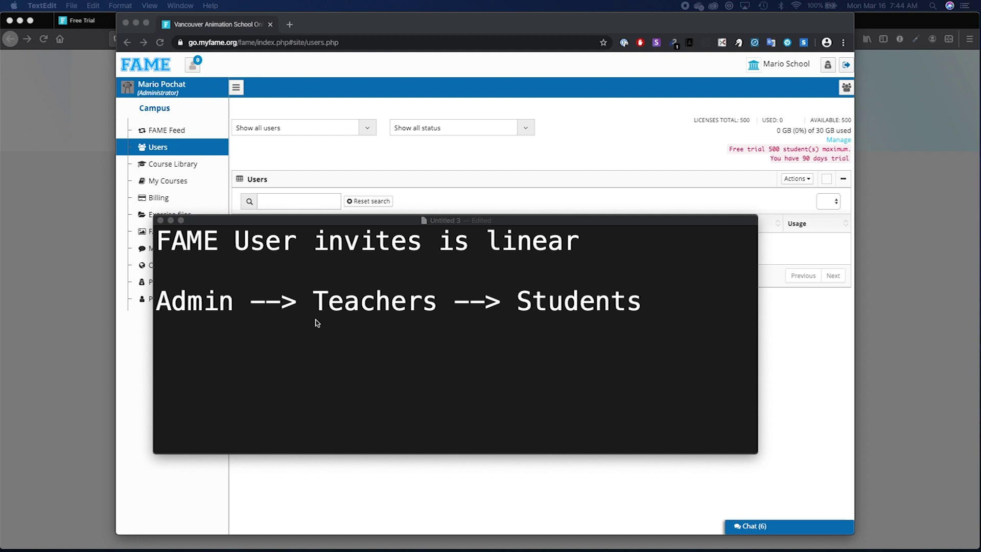
left_click(239, 245)
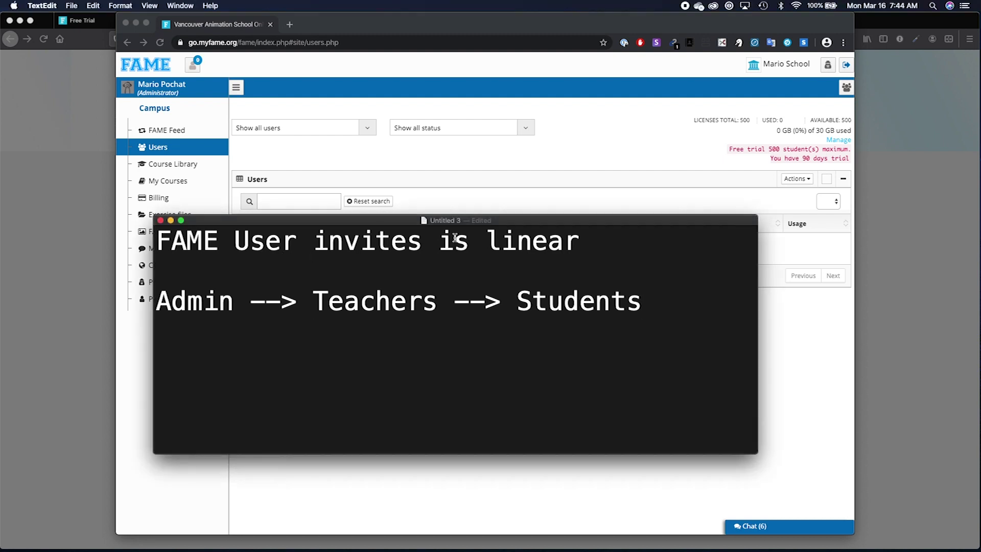
left_click_drag(485, 240, 578, 239)
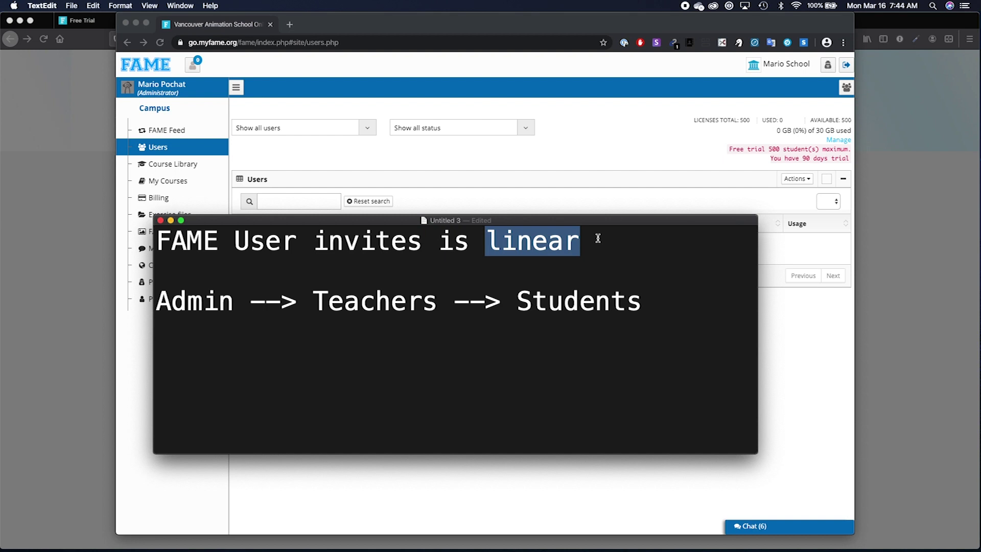
left_click(531, 301)
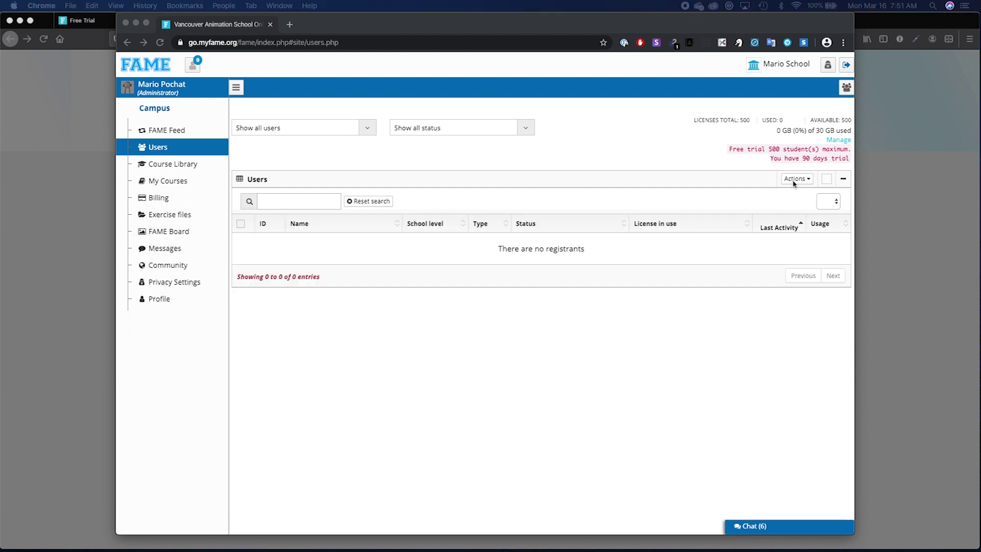
left_click(794, 179)
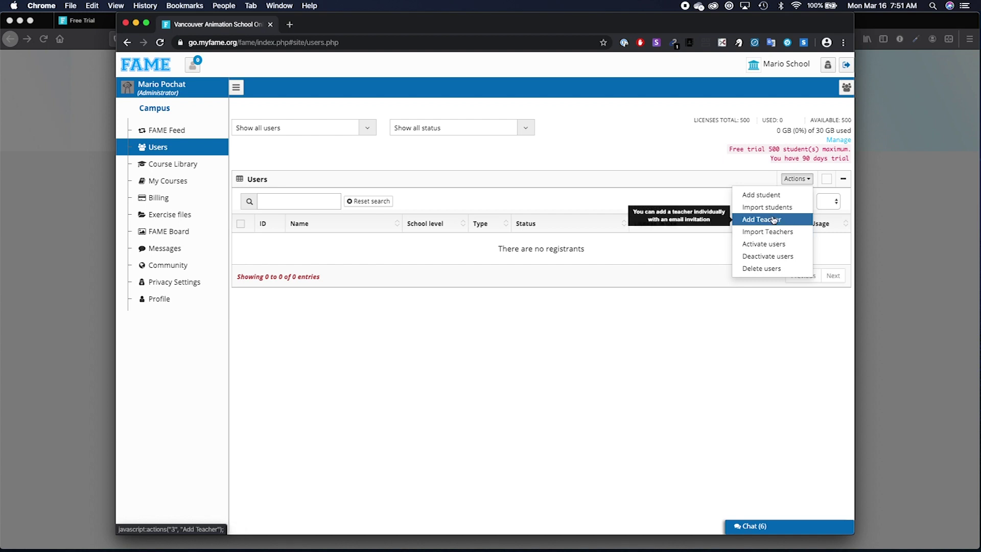
Add a teacher by pasting their e-mail, entering first and last names, and sending the invite.
left_click(774, 220)
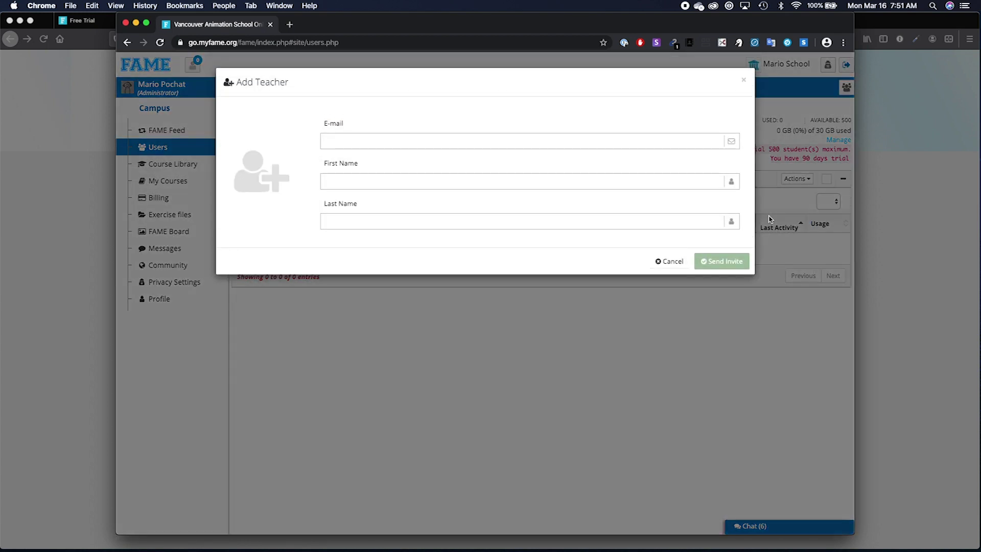
key("super+v")
left_click(414, 178)
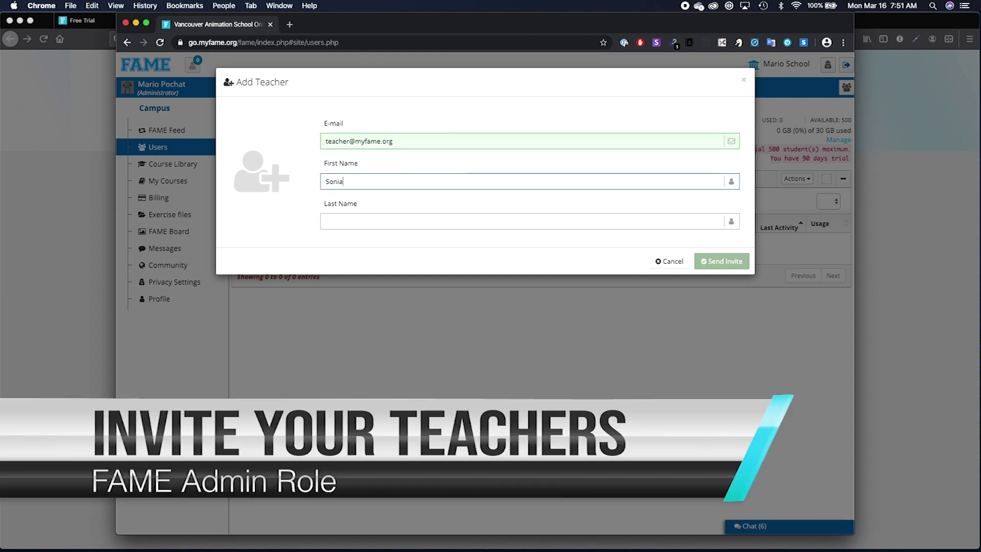
left_click(370, 220)
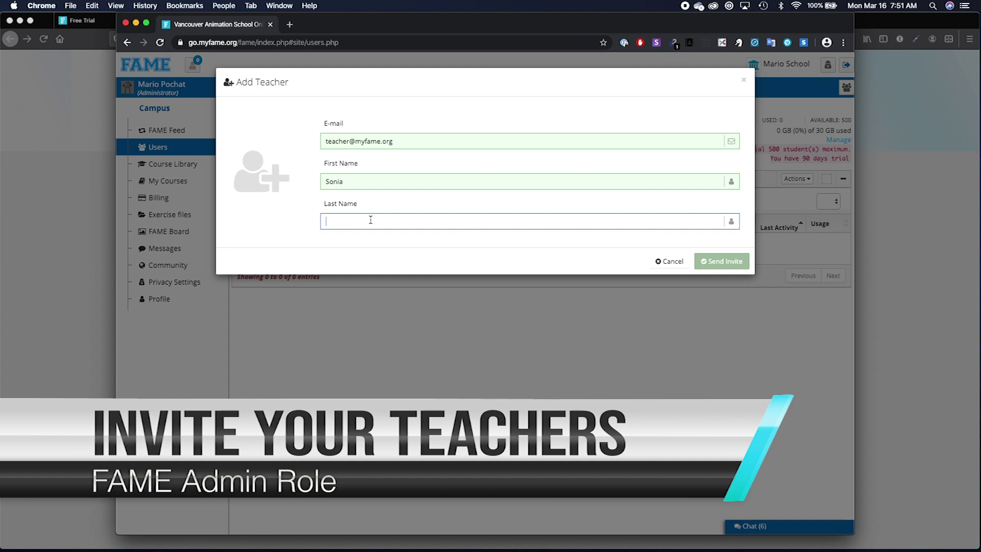
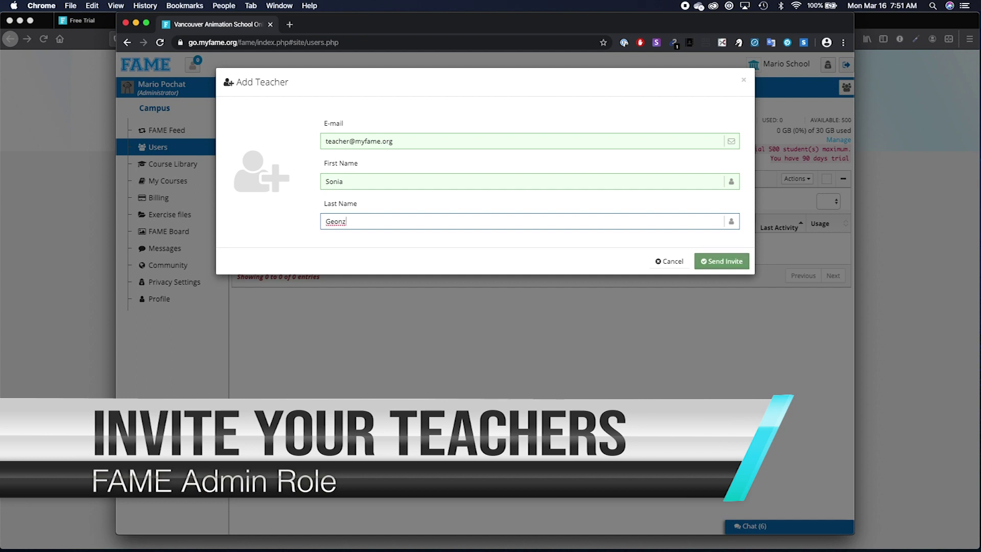
left_click(704, 261)
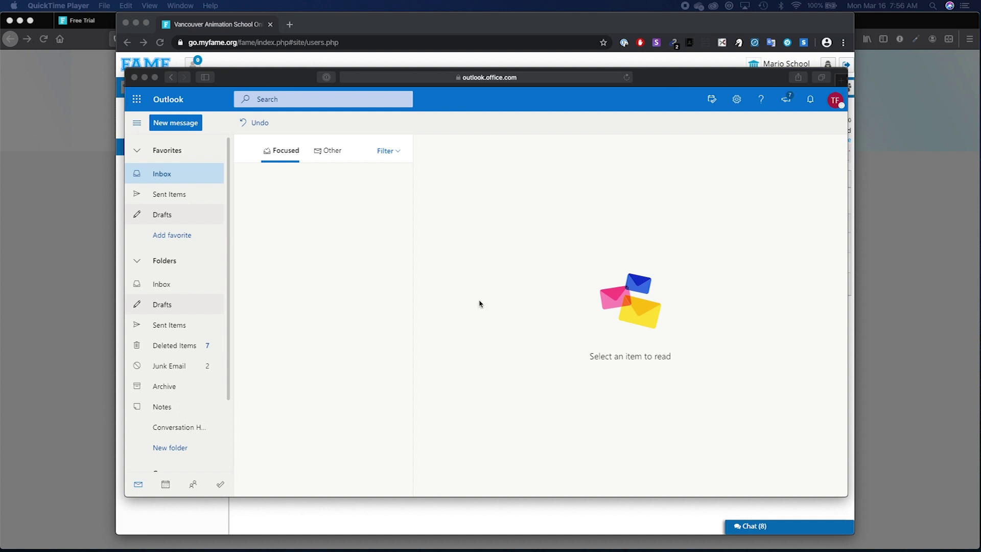
Find both FAME Account Activation e-mails in Junk Email and mark them as not junk.
left_click(258, 223)
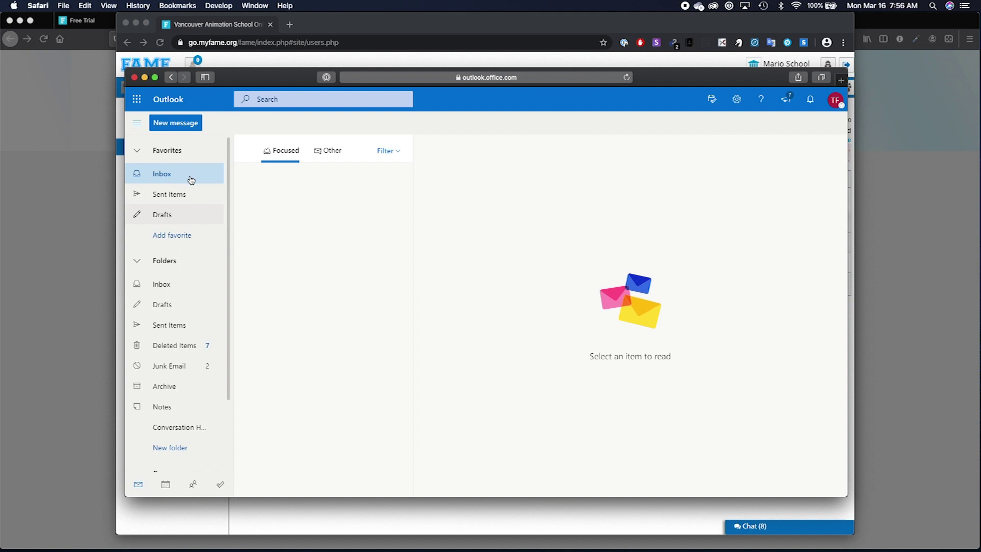
left_click(315, 157)
left_click(287, 155)
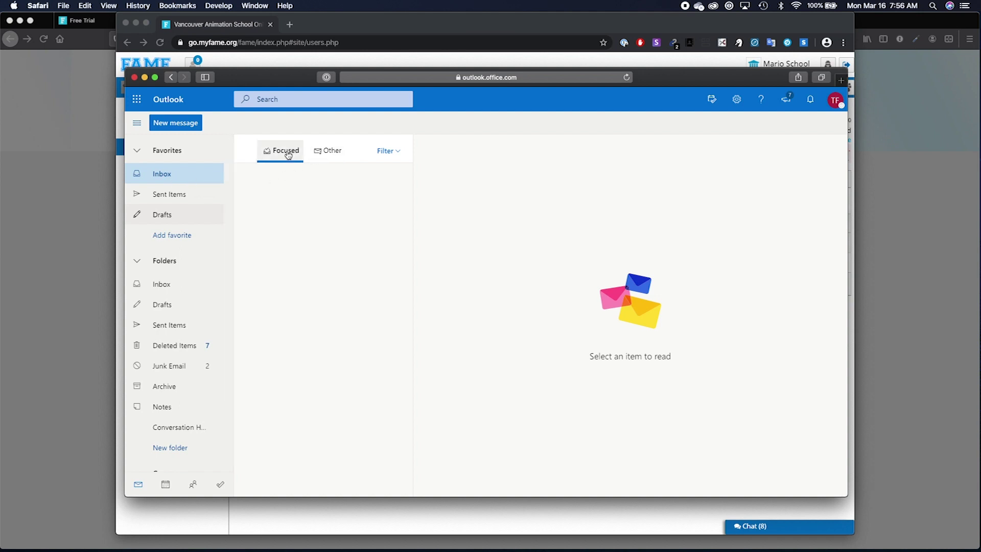
left_click(179, 364)
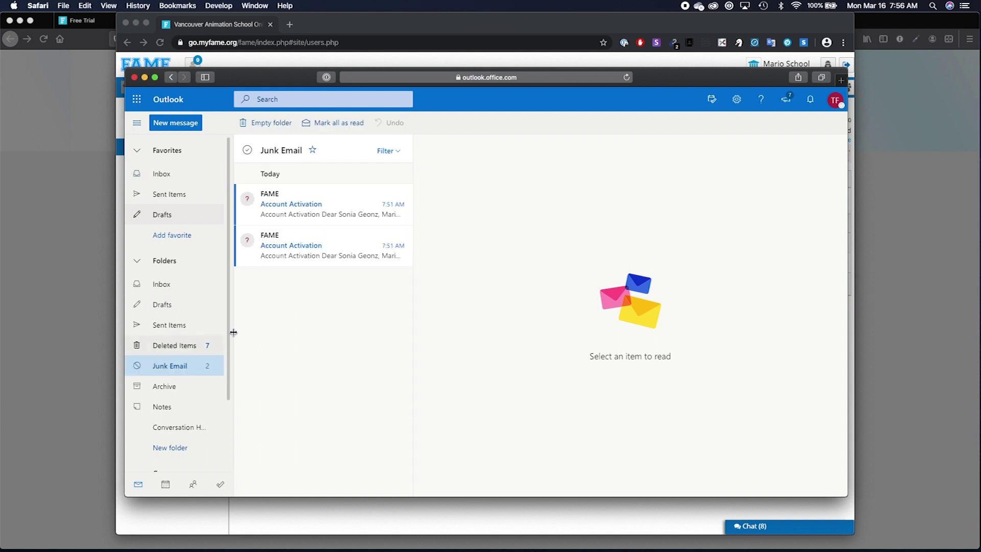
left_click(341, 208)
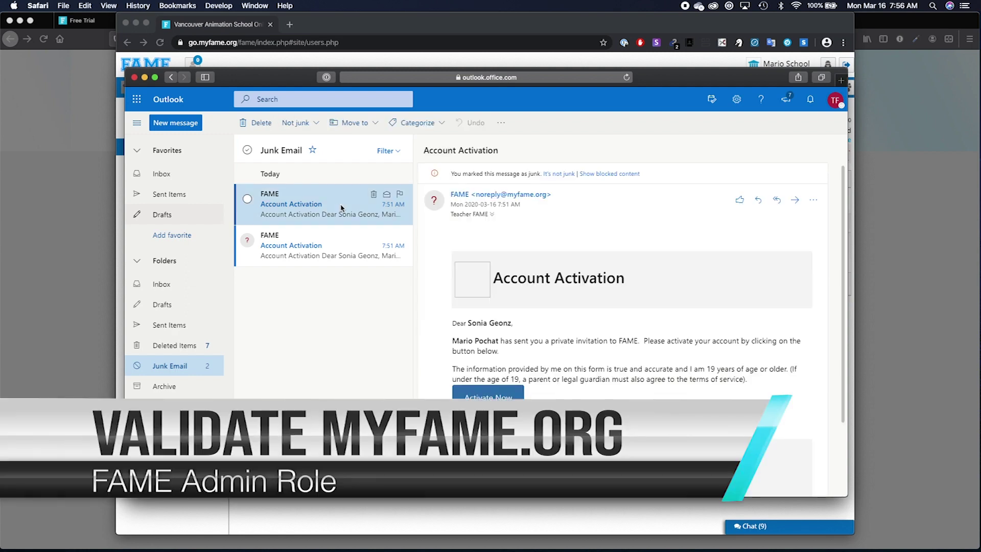
left_click(553, 175)
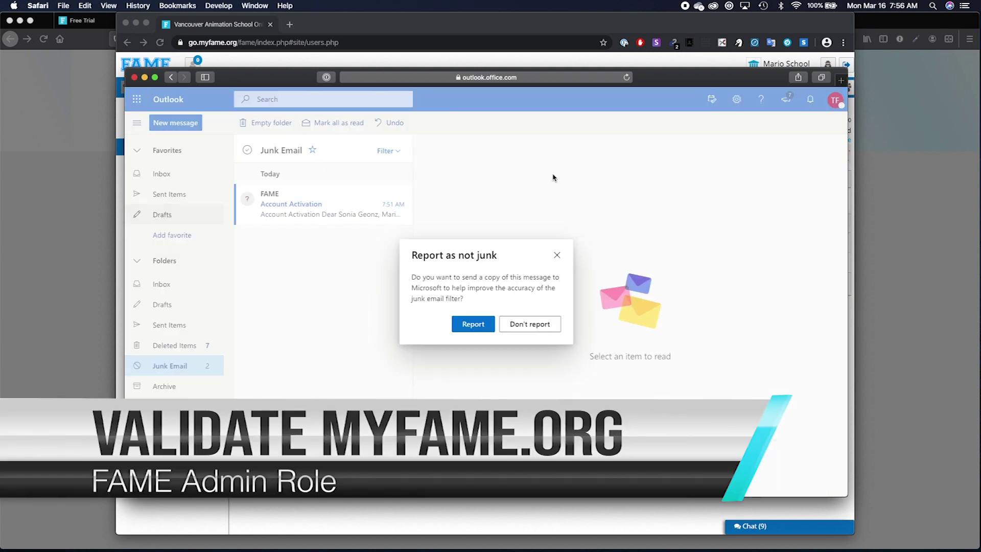
left_click(515, 325)
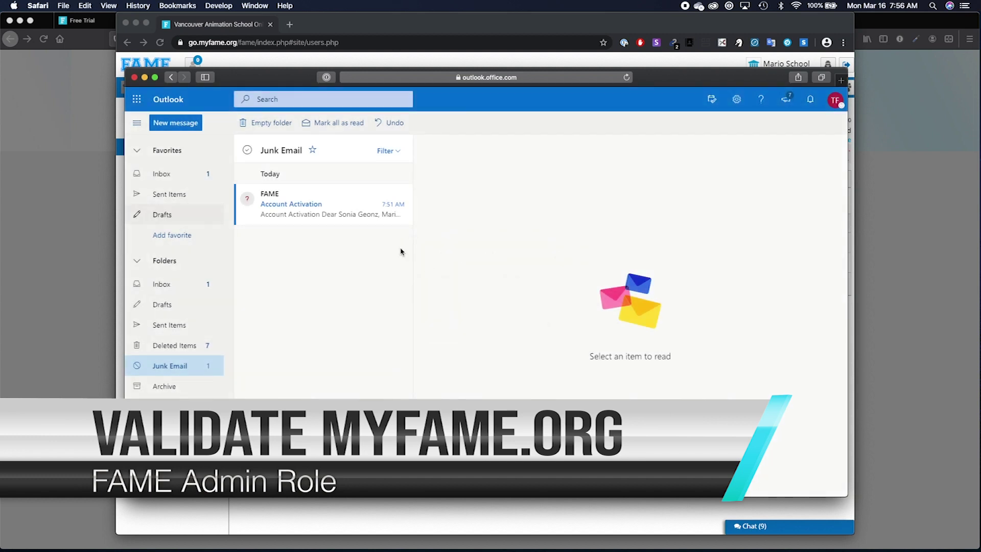
left_click(349, 216)
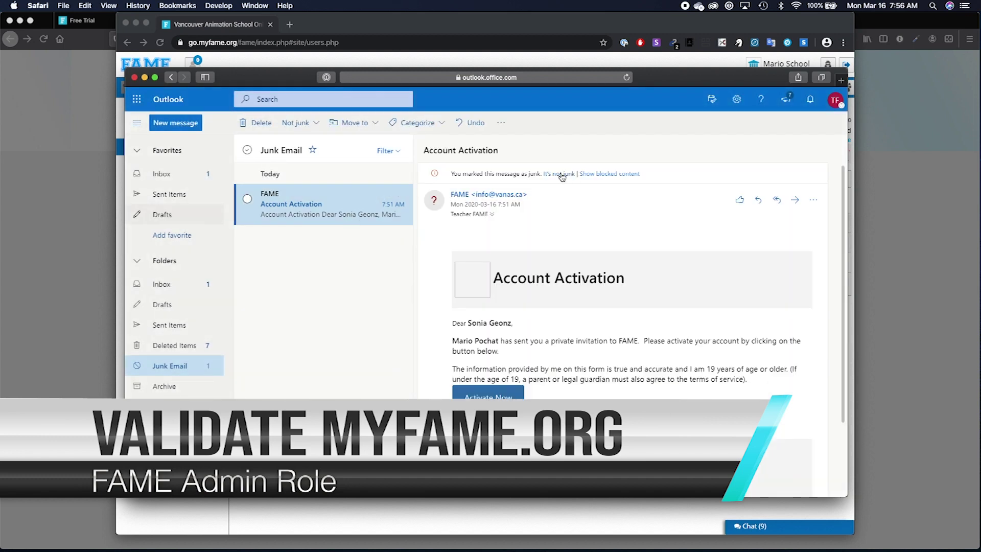
left_click(562, 176)
left_click(479, 324)
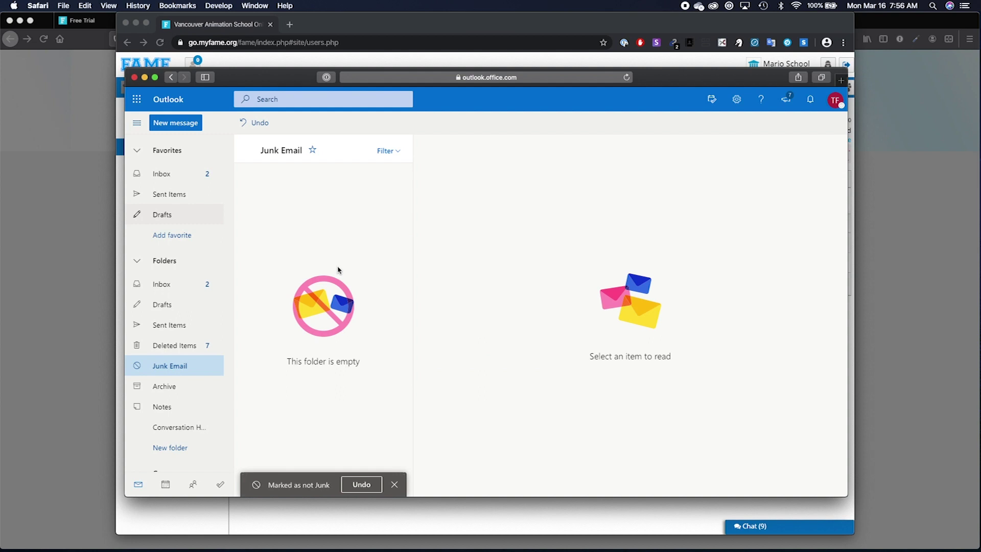
Open the activation e-mail from the Inbox and follow its Activate Now link.
left_click(193, 183)
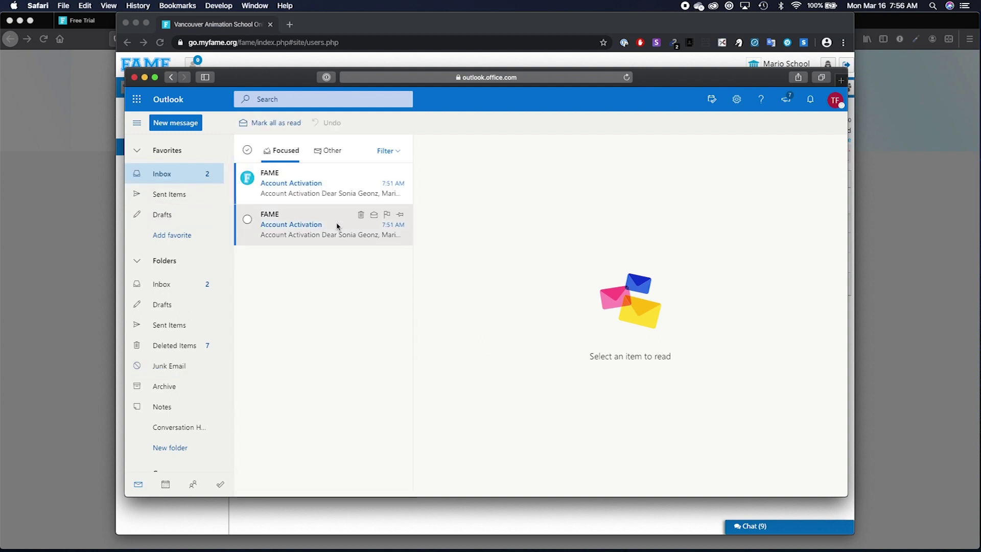
left_click(343, 189)
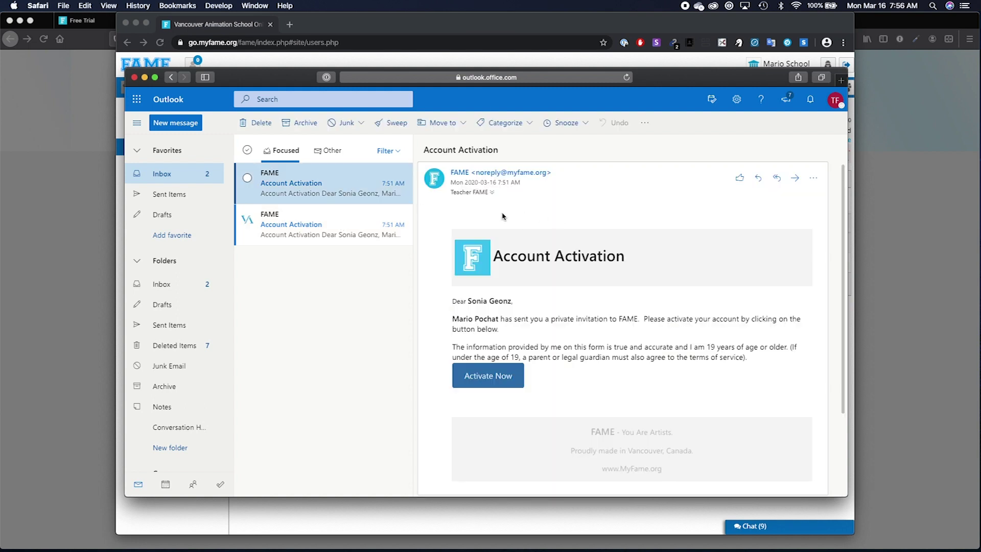
left_click(491, 378)
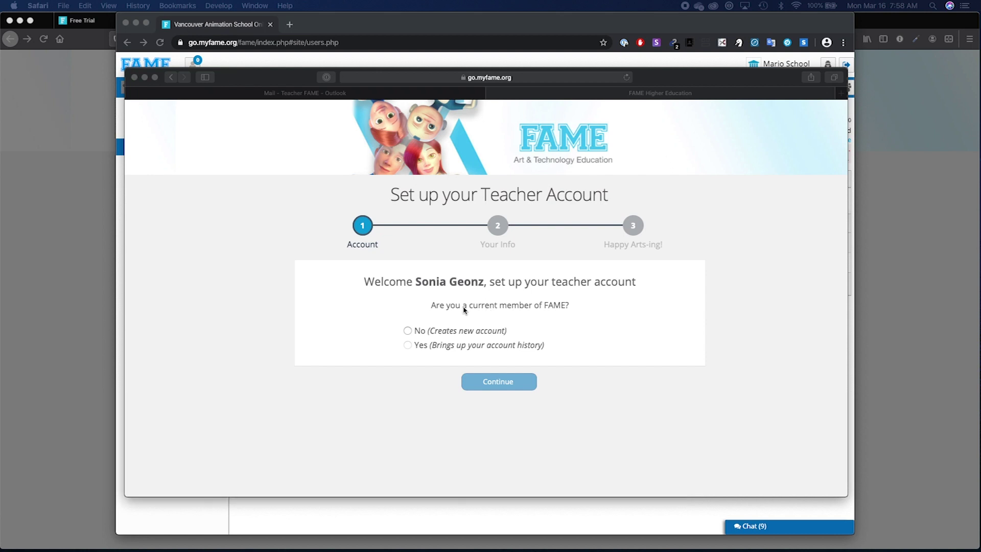
Choose to create a new FAME account, then enter and copy the teacher's username.
left_click(408, 331)
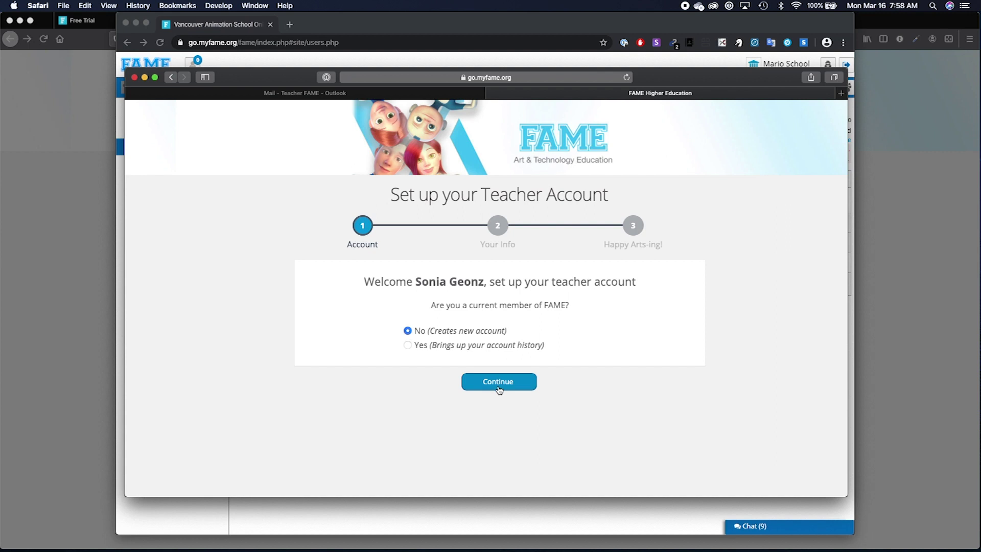
left_click(498, 383)
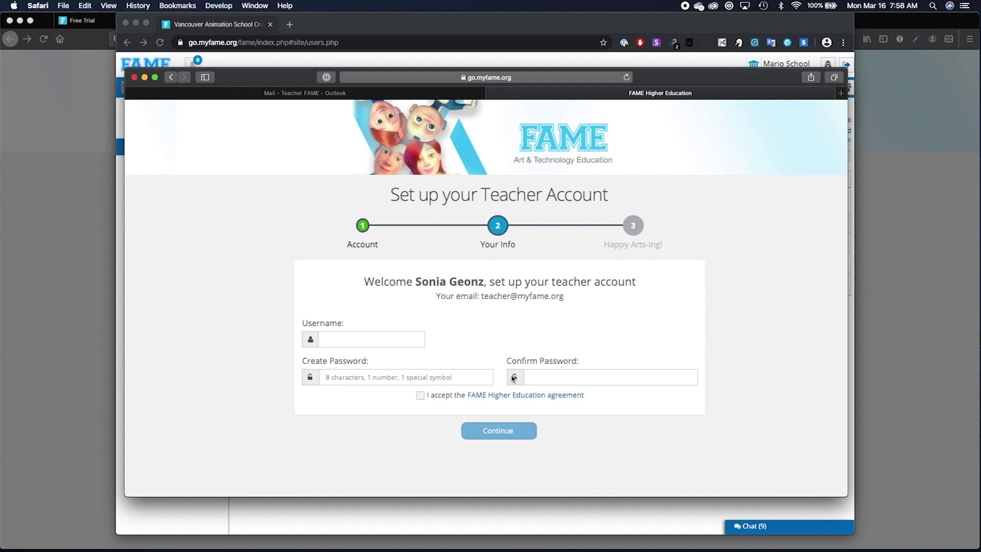
left_click(377, 340)
type("soniateacher")
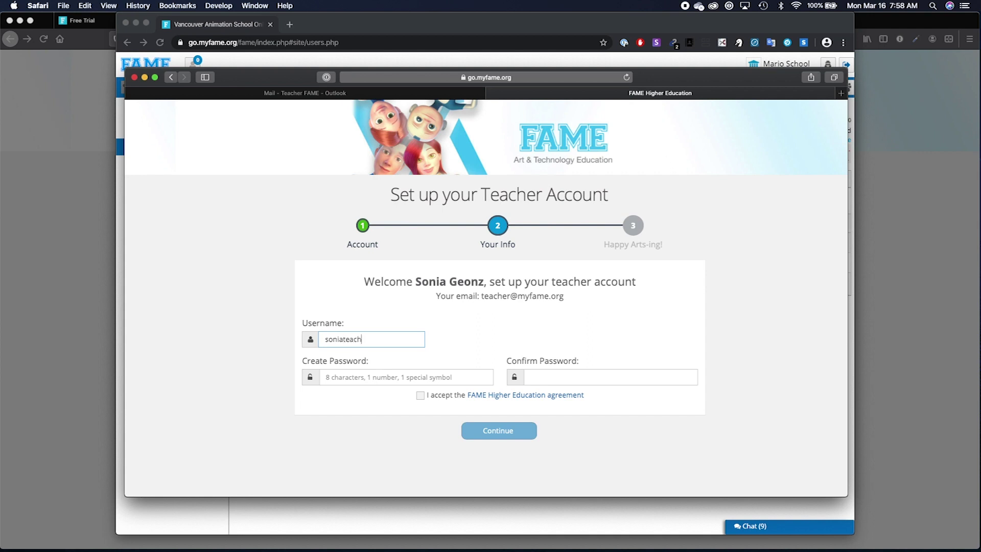
double_click(356, 339)
key("super+c")
key("super+Tab")
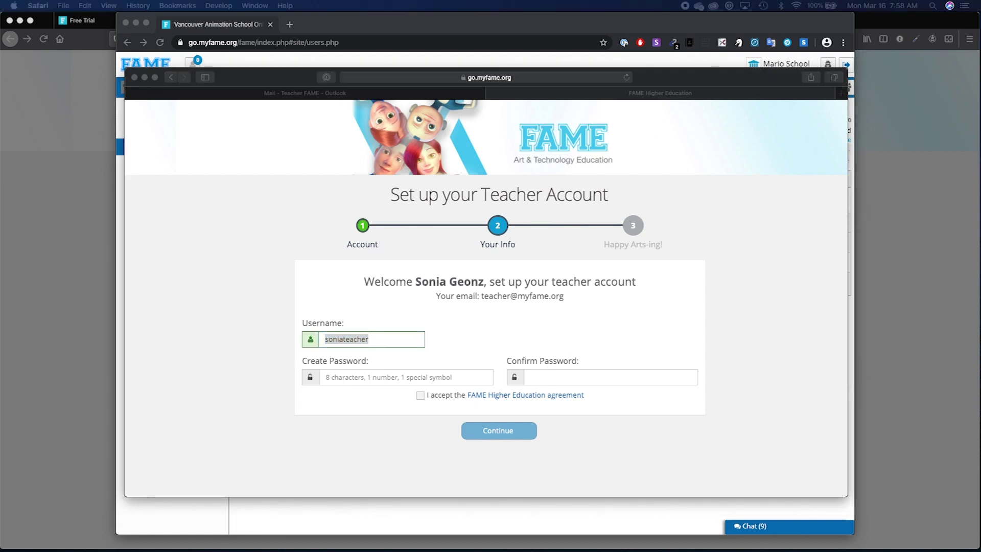
key("super+Tab")
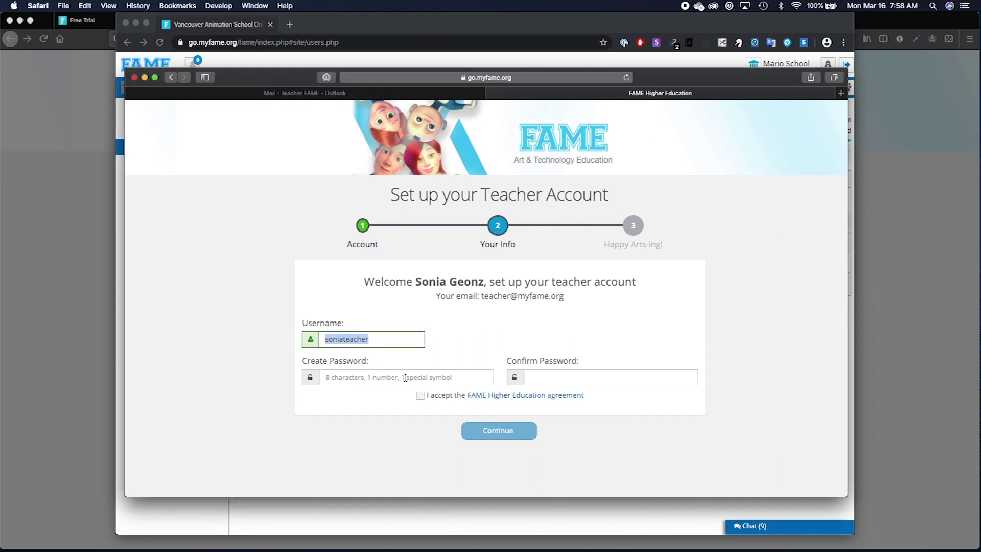
Set the password, accept the agreement, submit, and enter the teacher campus via Start Learning.
left_click(370, 382)
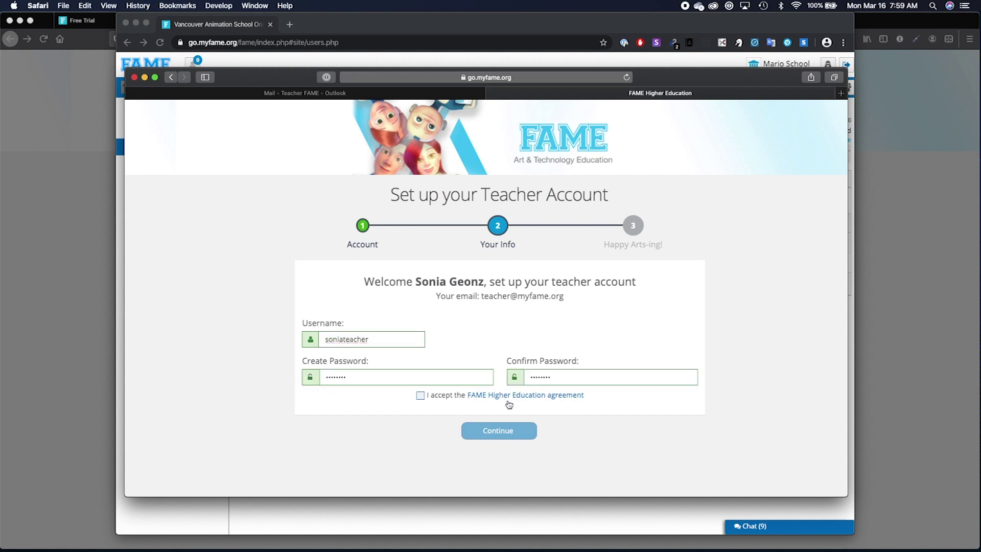
left_click(421, 398)
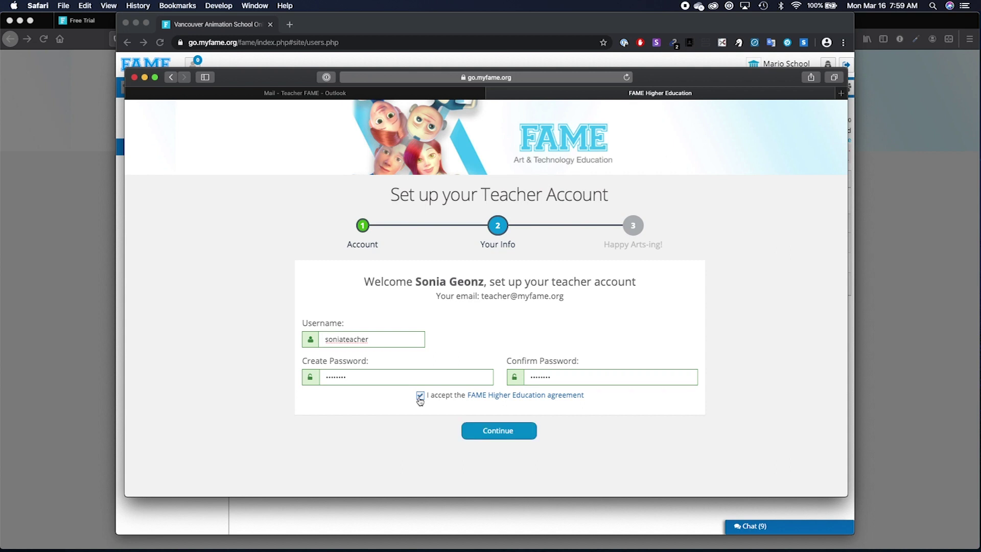
left_click(487, 429)
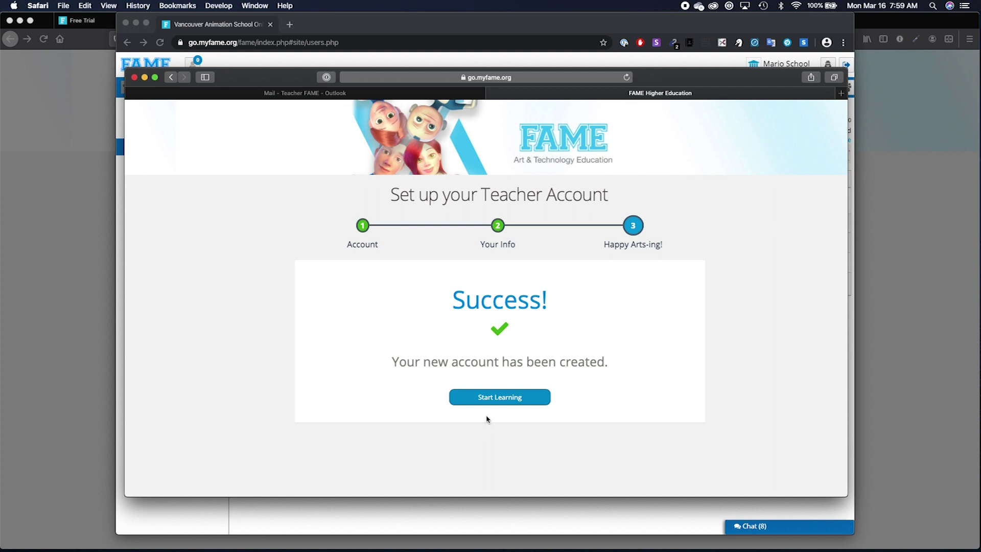
left_click(487, 399)
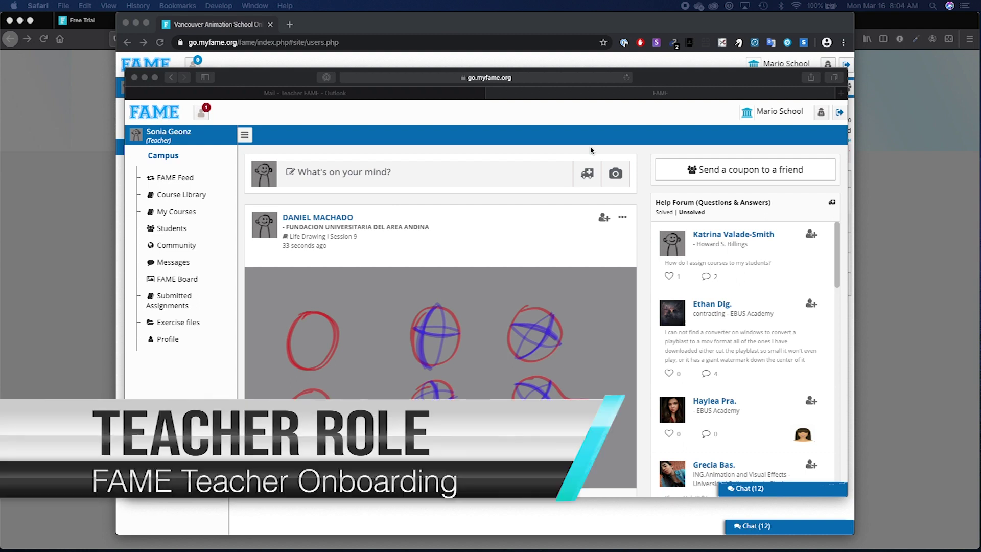
Click in the teacher's campus dashboard window once it has loaded in Safari.
left_click(463, 122)
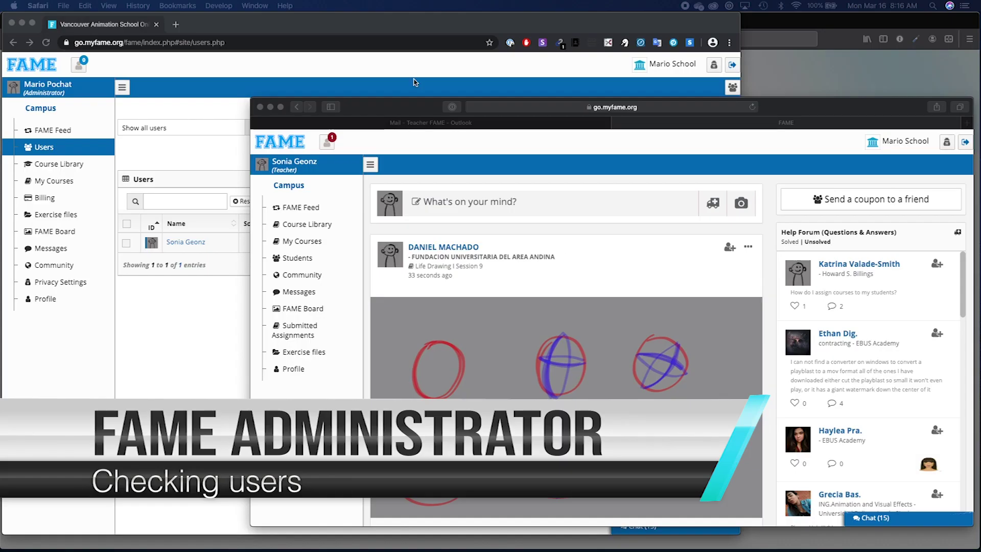
Back in the admin window, confirm the teacher is Active and open Privacy Settings.
left_click(415, 81)
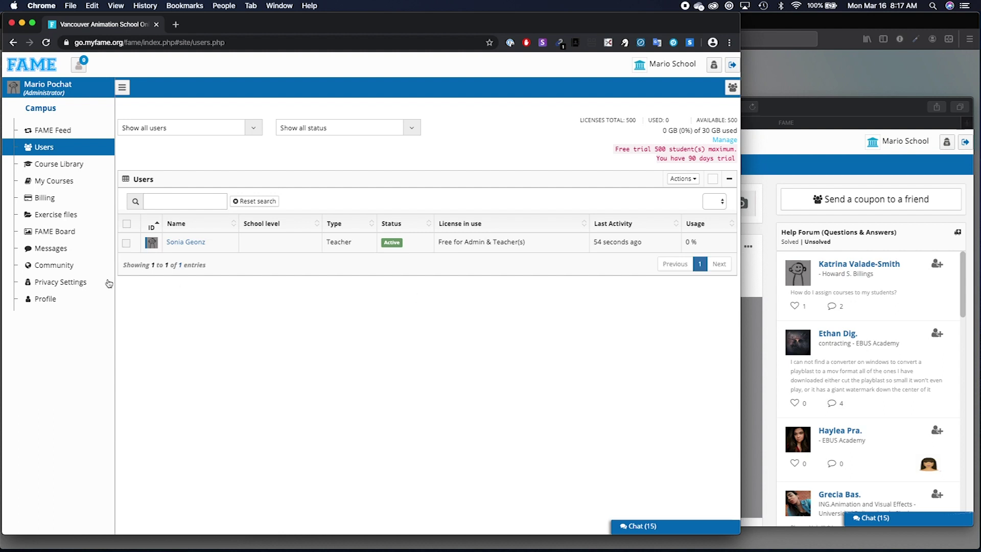
left_click(60, 282)
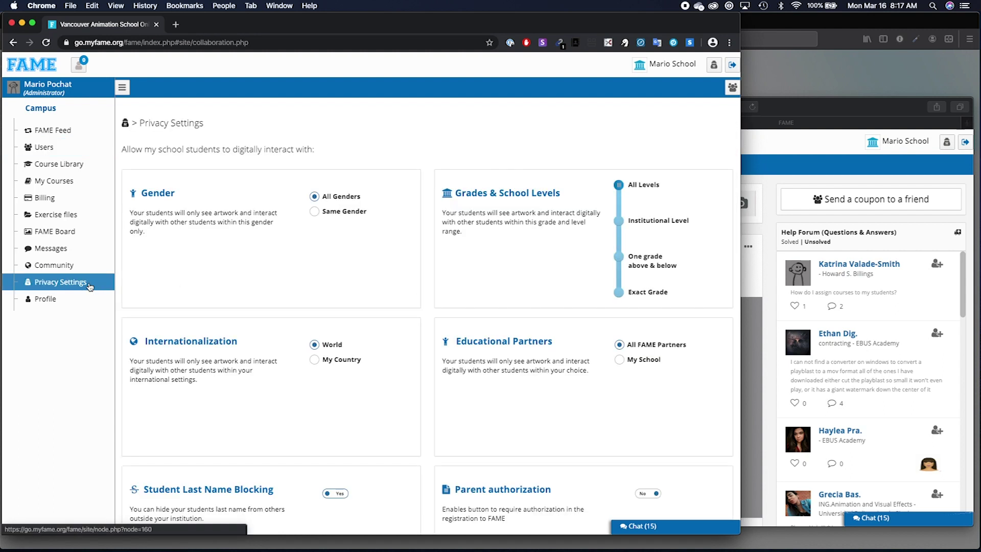
In the teacher's Safari window, open the Privacy Settings summary from the header lock icon.
left_click(772, 155)
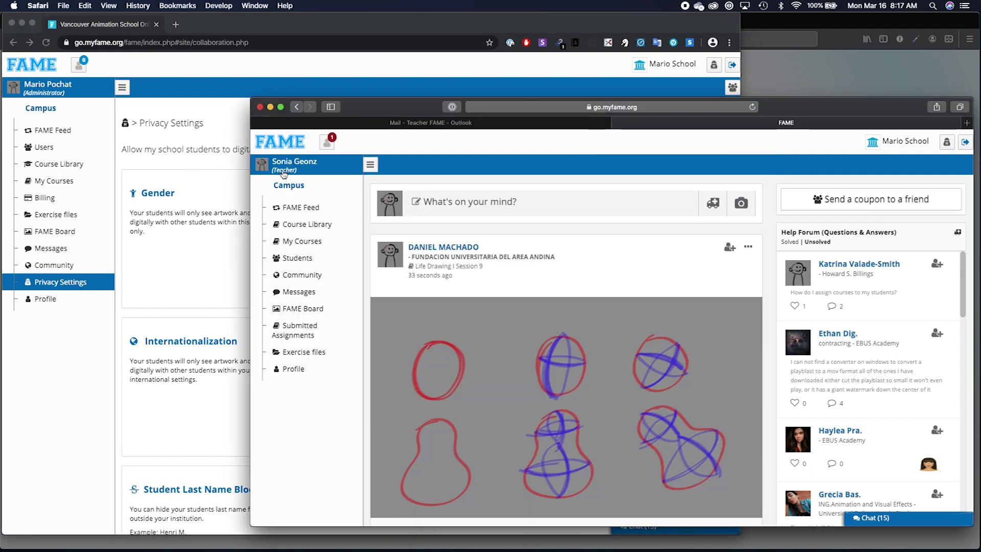
left_click(300, 351)
left_click(946, 142)
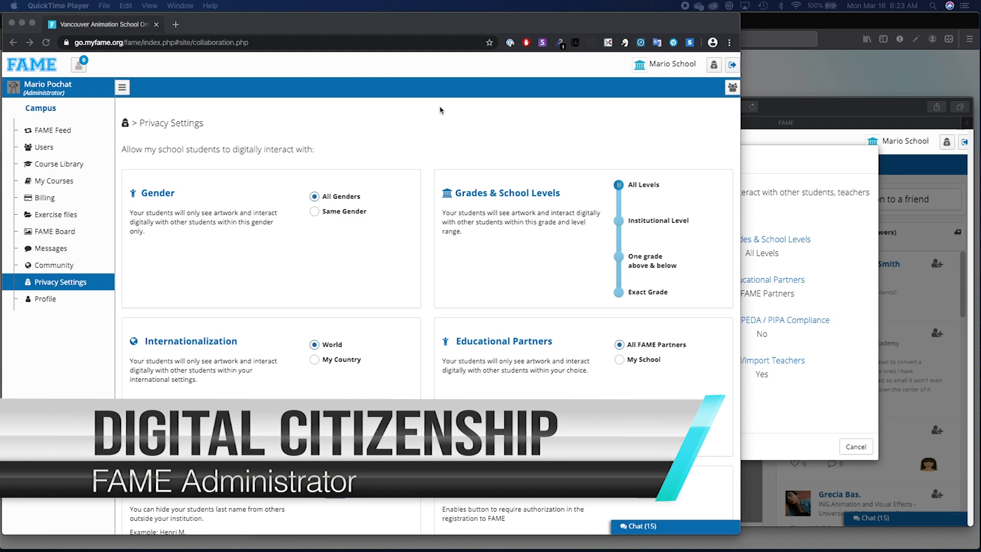
left_click(441, 110)
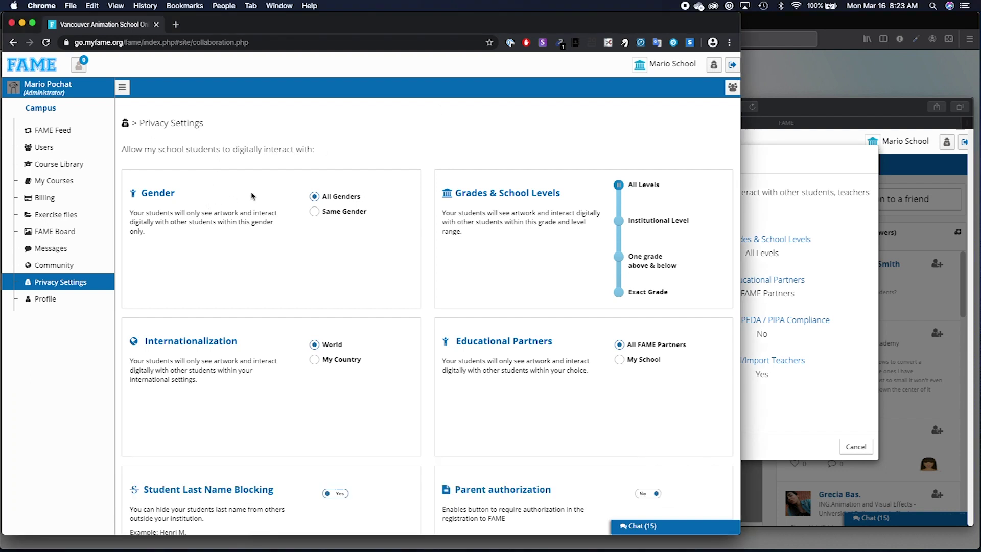
left_click(313, 215)
left_click(314, 199)
left_click(619, 292)
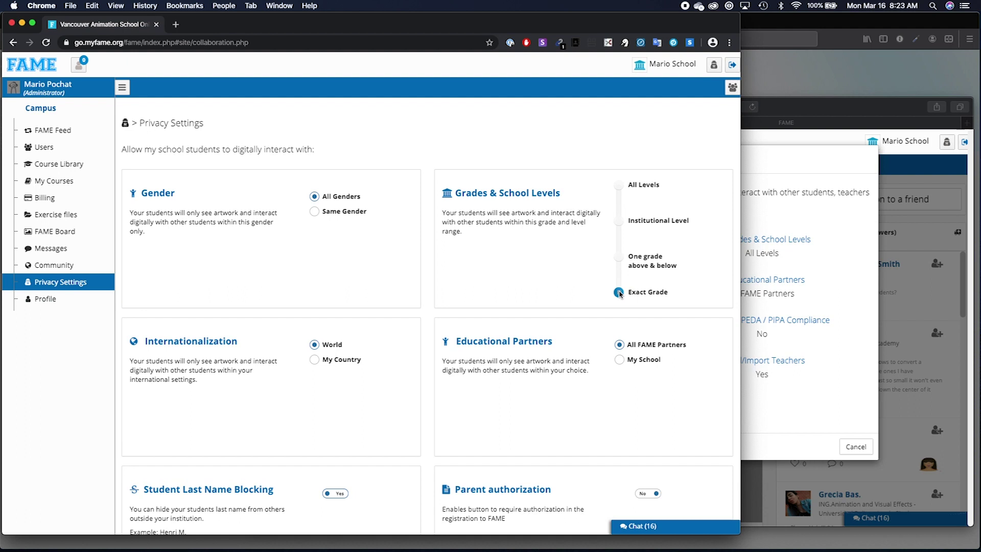
left_click(619, 257)
left_click(618, 221)
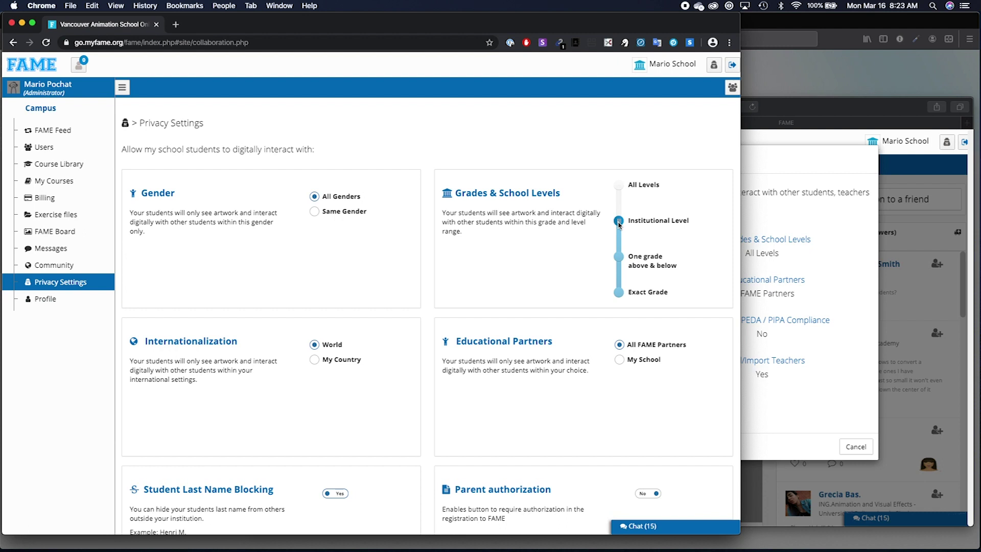
left_click_drag(619, 223, 619, 187)
scroll(337, 332, "down", 3)
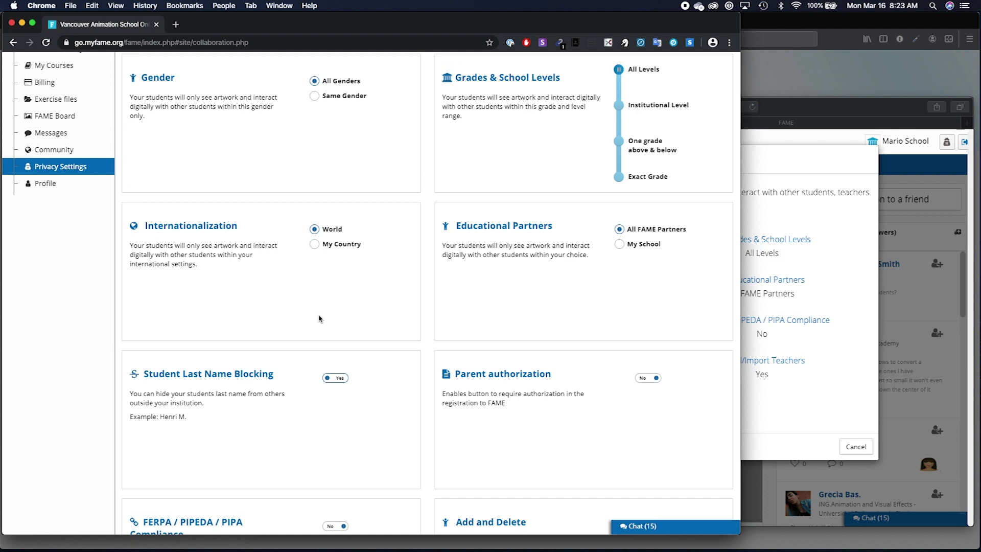
Try My Country and My School, then restore World and All FAME Partners.
left_click(314, 245)
left_click(315, 234)
left_click(620, 248)
left_click(619, 229)
Toggle student Last Name Blocking to compare the example, leaving it set to Yes.
scroll(393, 339, "down", 3)
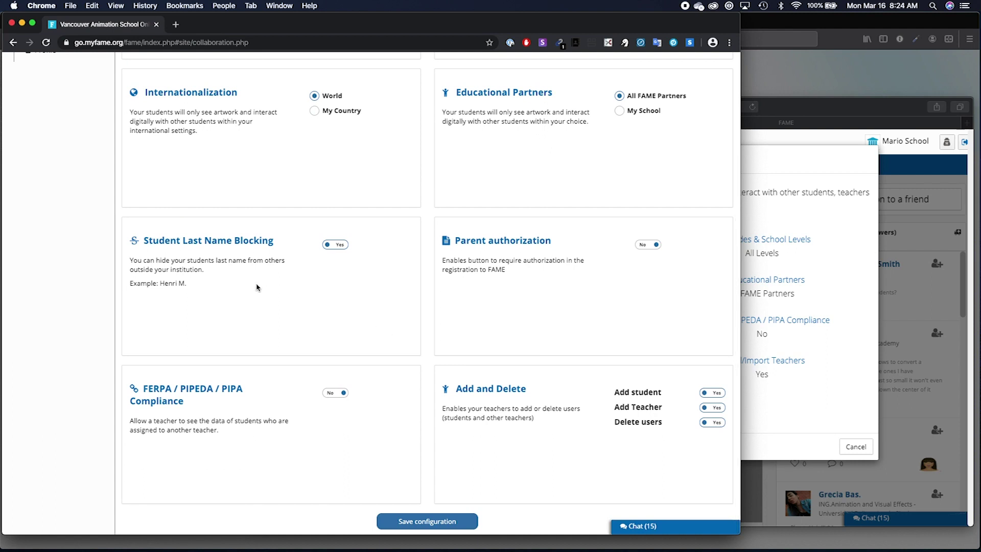
left_click(340, 245)
left_click(341, 246)
left_click(341, 245)
left_click(333, 247)
left_click(334, 249)
left_click(334, 249)
left_click(334, 248)
left_click(335, 249)
Switch parent authorization on and back to No, then save the privacy configuration.
left_click(644, 247)
left_click(644, 246)
left_click(437, 524)
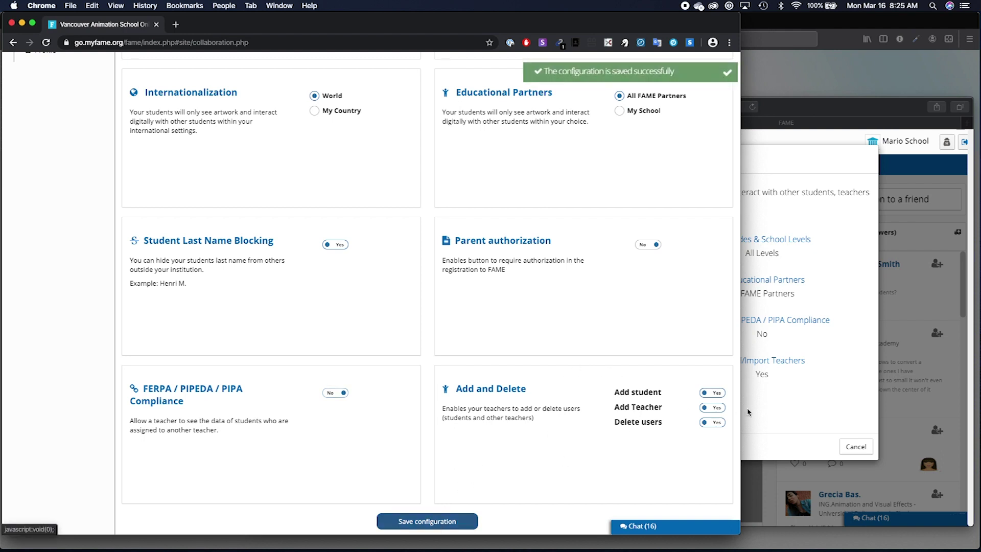
Recheck the teacher's privacy summary, then open the administrator's profile page.
left_click(772, 419)
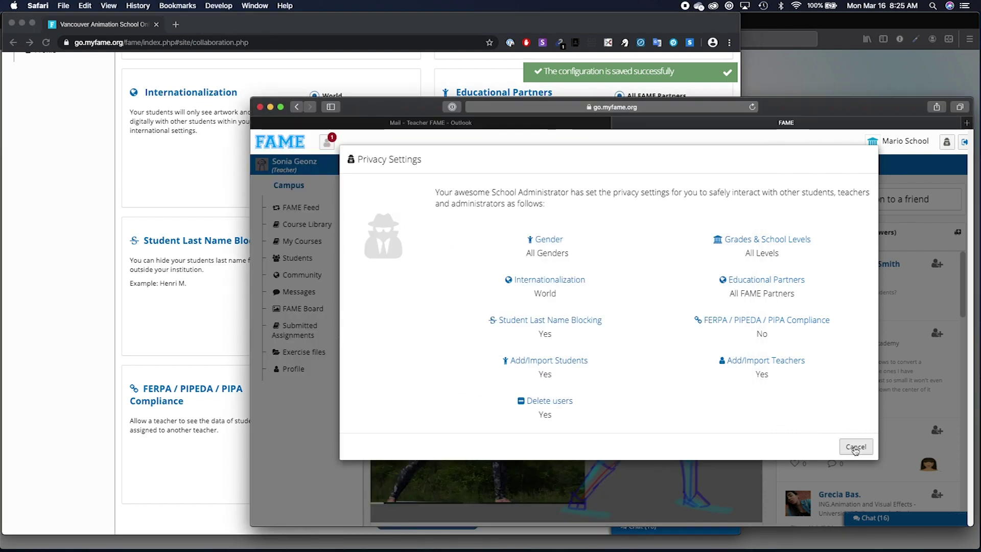
left_click(855, 449)
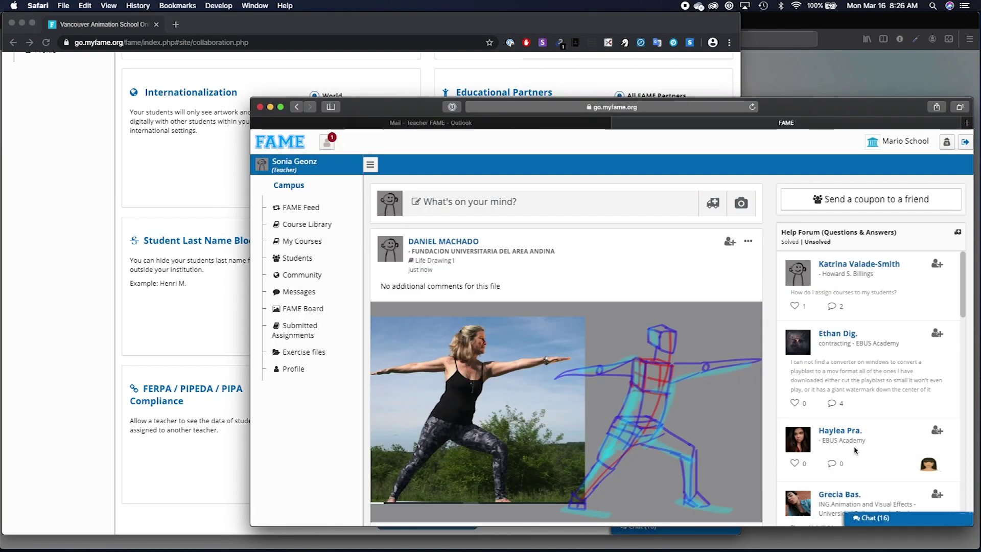
left_click(946, 143)
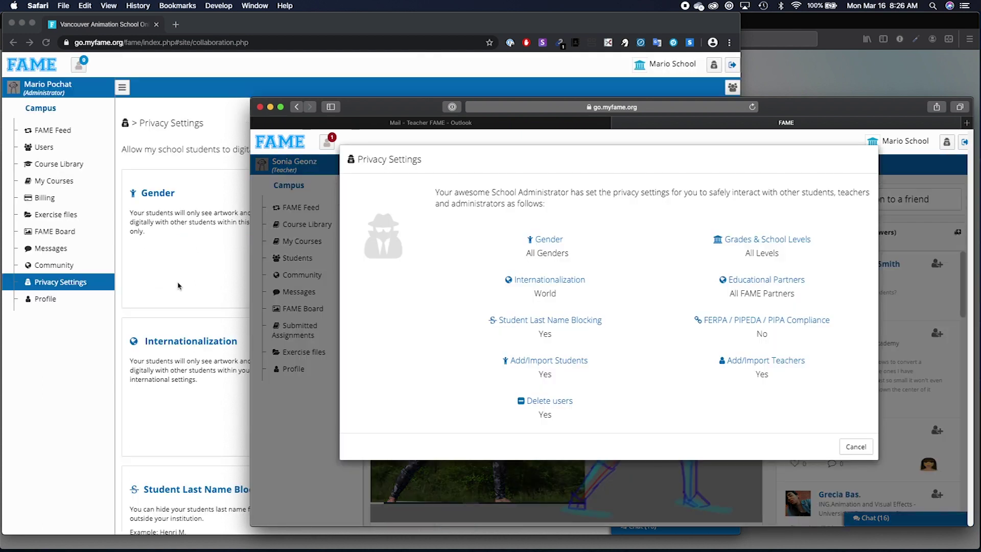
left_click(182, 286)
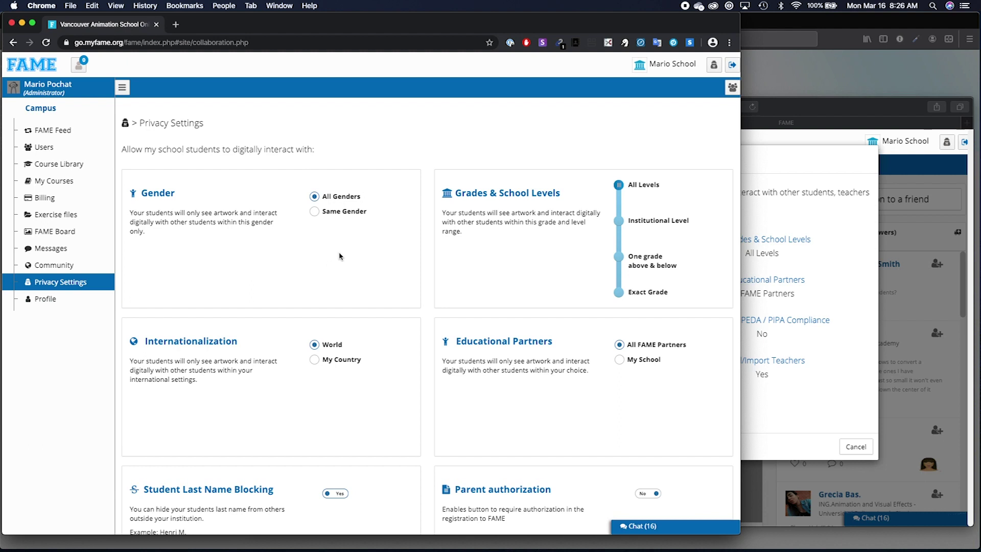
left_click(791, 286)
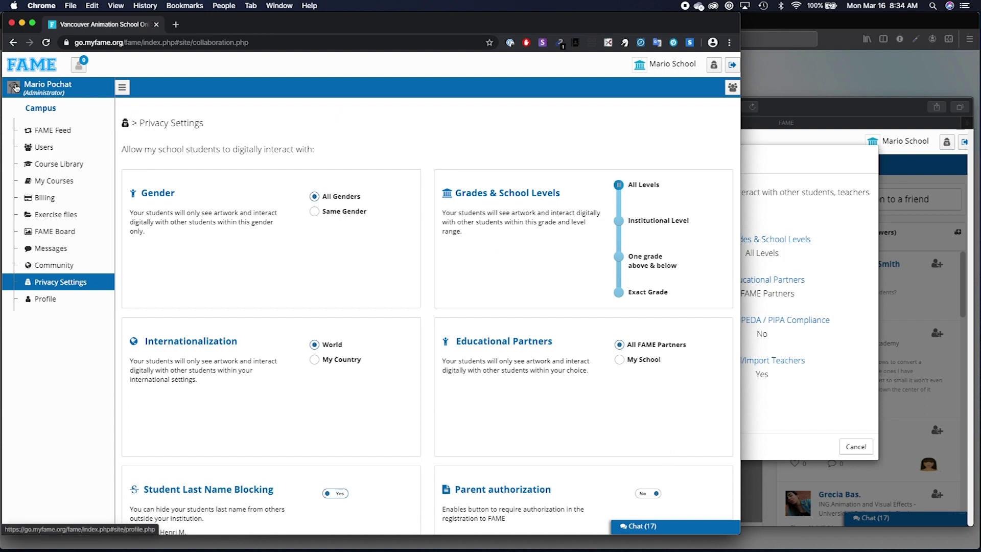
left_click(15, 89)
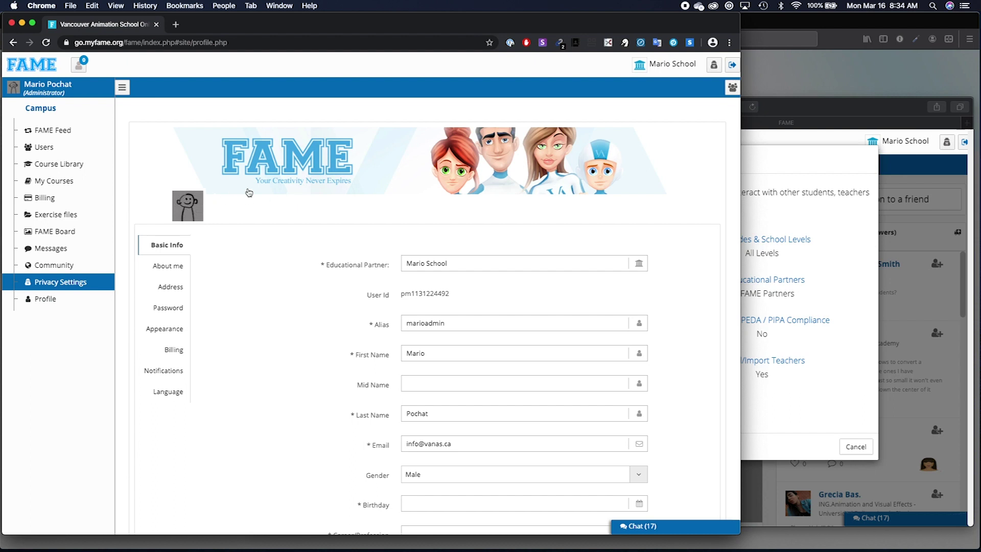
Scroll the administrator's profile form and switch to its Notifications section.
scroll(327, 313, "down", 3)
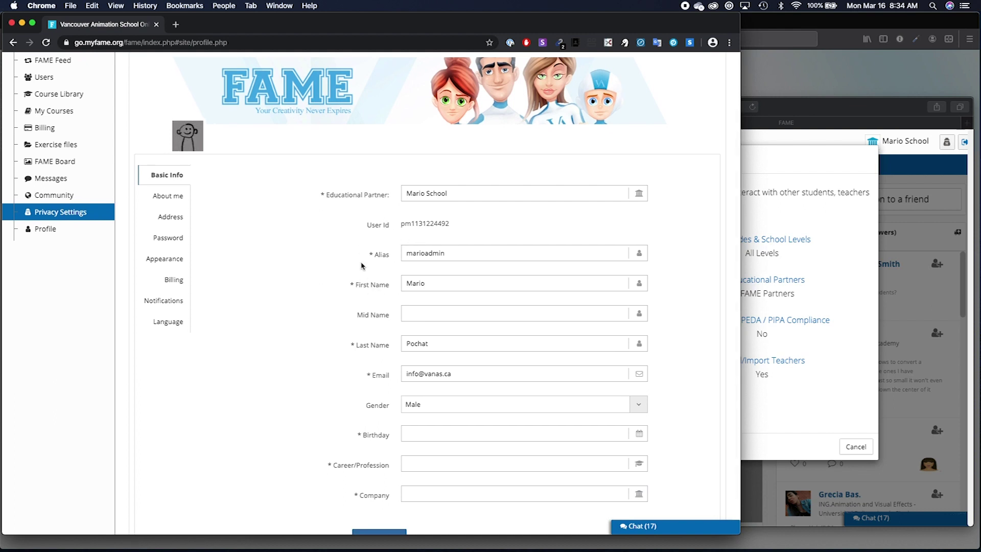
scroll(357, 260, "down", 1)
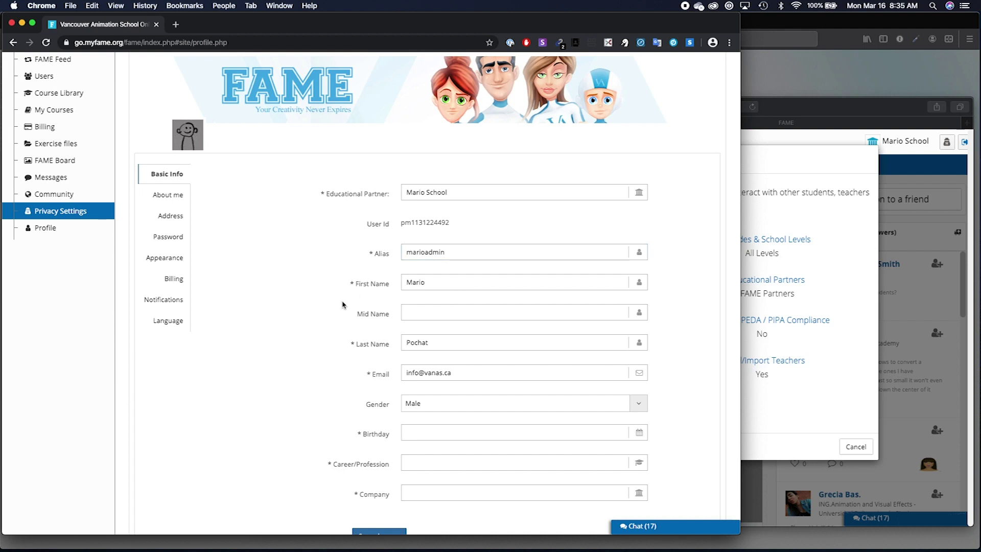
left_click(176, 299)
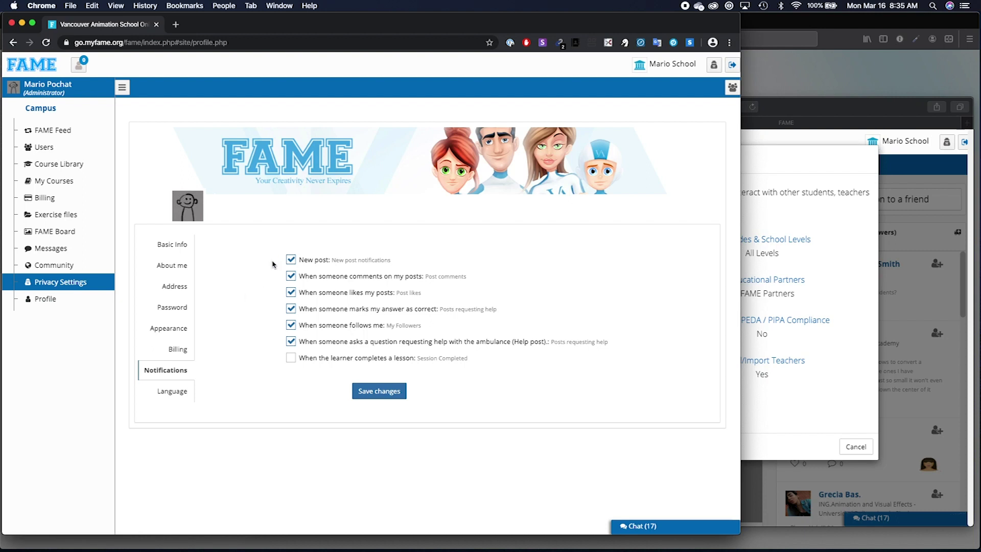
Tick the New post notification checkbox and briefly view the bell notices list.
left_click(291, 260)
left_click(82, 67)
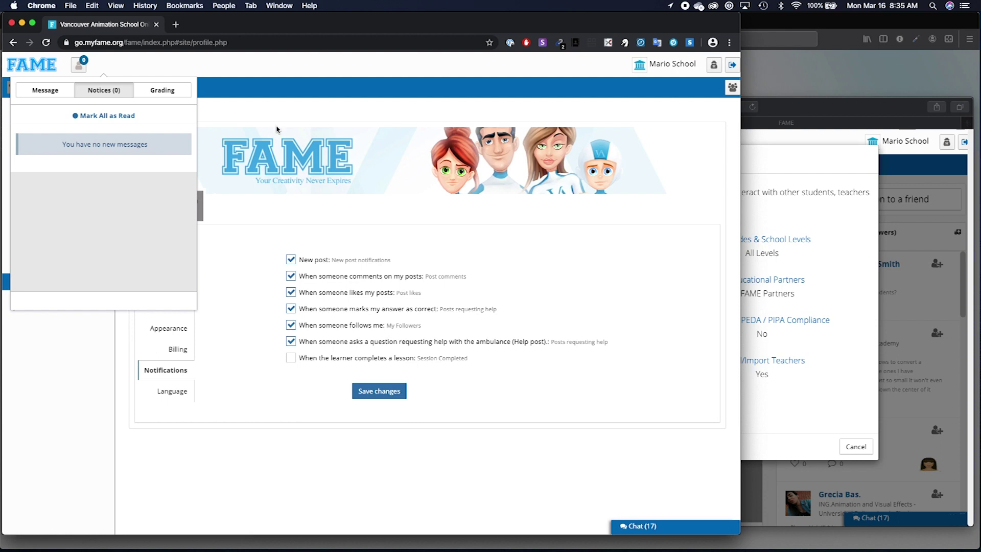
left_click(308, 102)
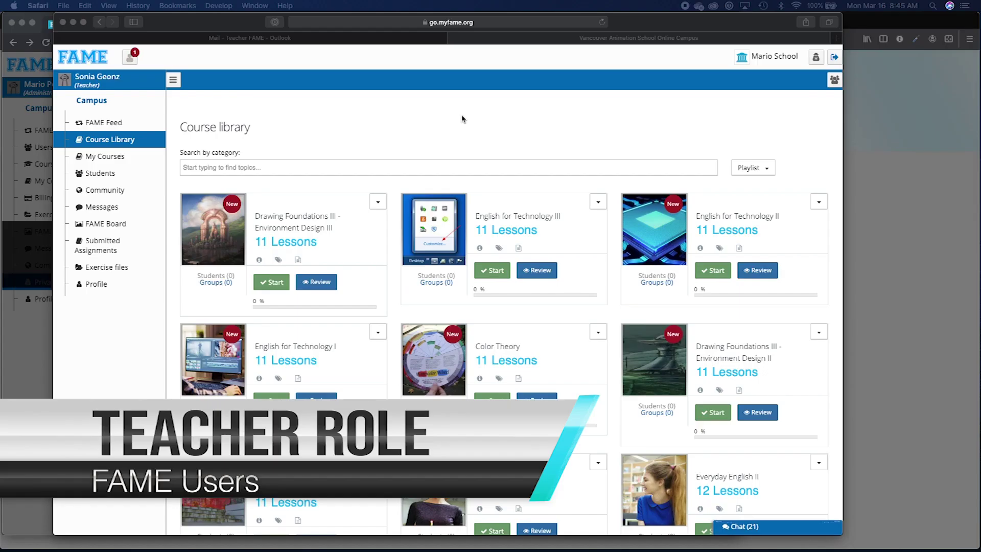
In the teacher's Course library, open the 11 Lessons list for Drawing Foundations III - Cubes & Spheres.
left_click(462, 118)
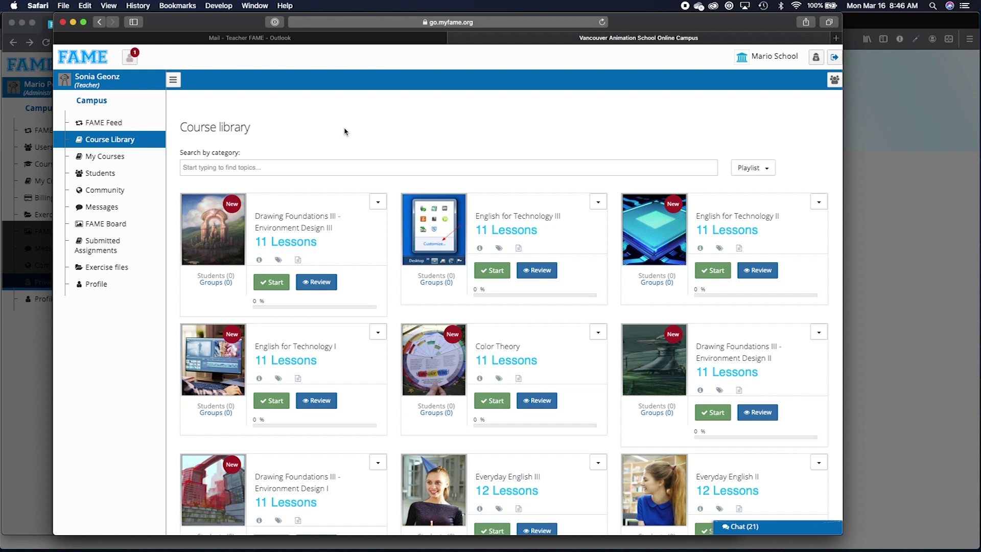
scroll(344, 132, "down", 1)
scroll(375, 235, "down", 2)
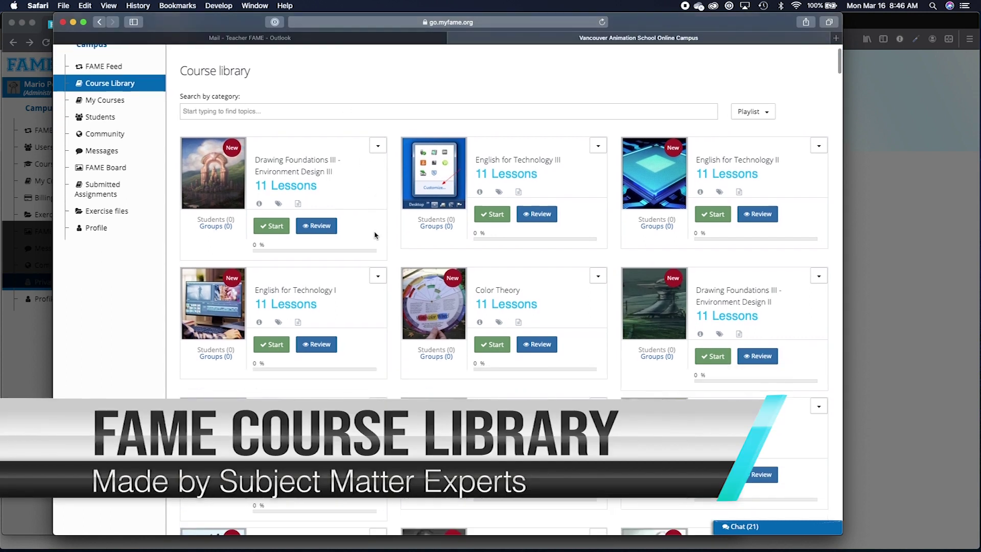
scroll(364, 295, "down", 2)
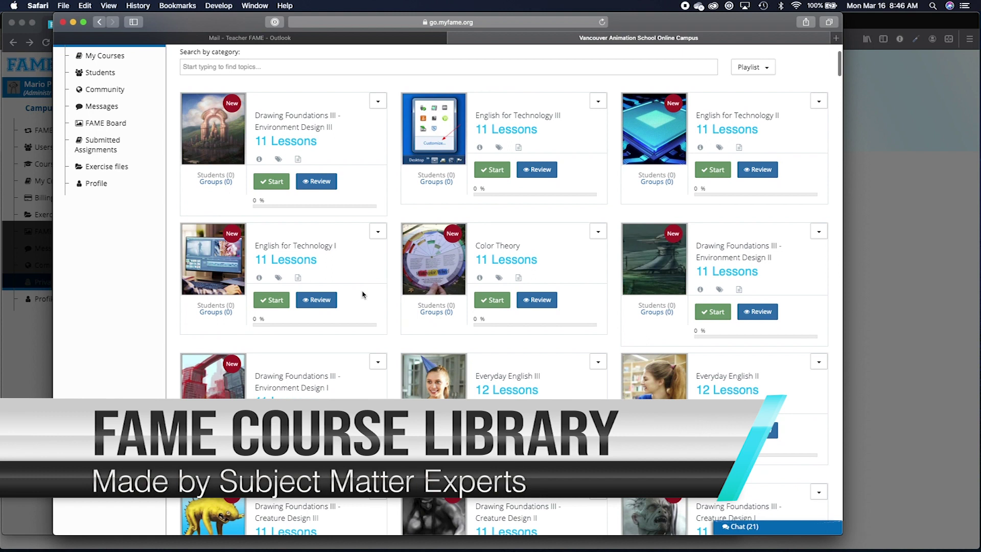
scroll(363, 294, "down", 5)
scroll(362, 294, "down", 7)
scroll(362, 294, "down", 13)
scroll(362, 294, "down", 13)
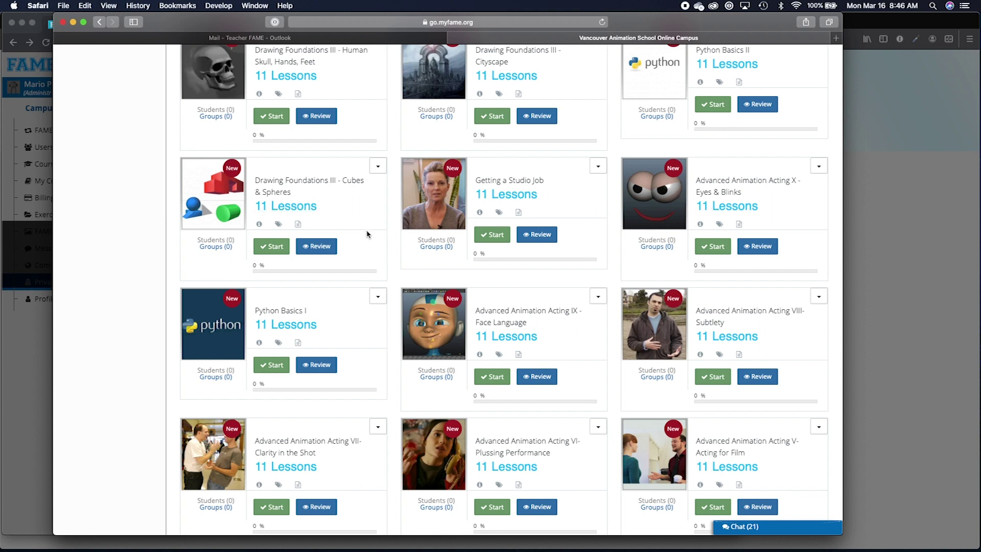
left_click(293, 207)
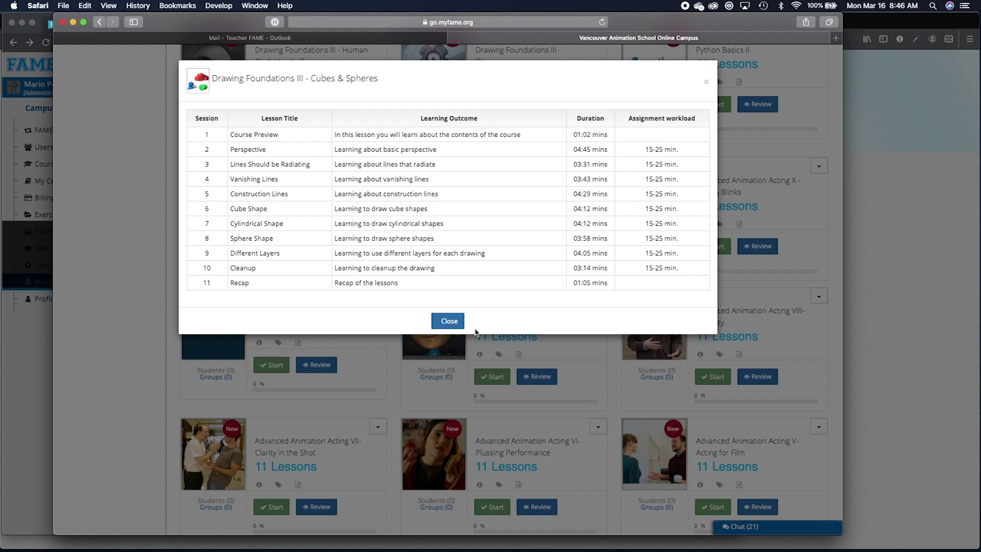
Close the Cubes & Spheres lesson list and preview the Acting for Film lessons.
left_click(448, 321)
scroll(559, 327, "down", 2)
scroll(560, 326, "down", 3)
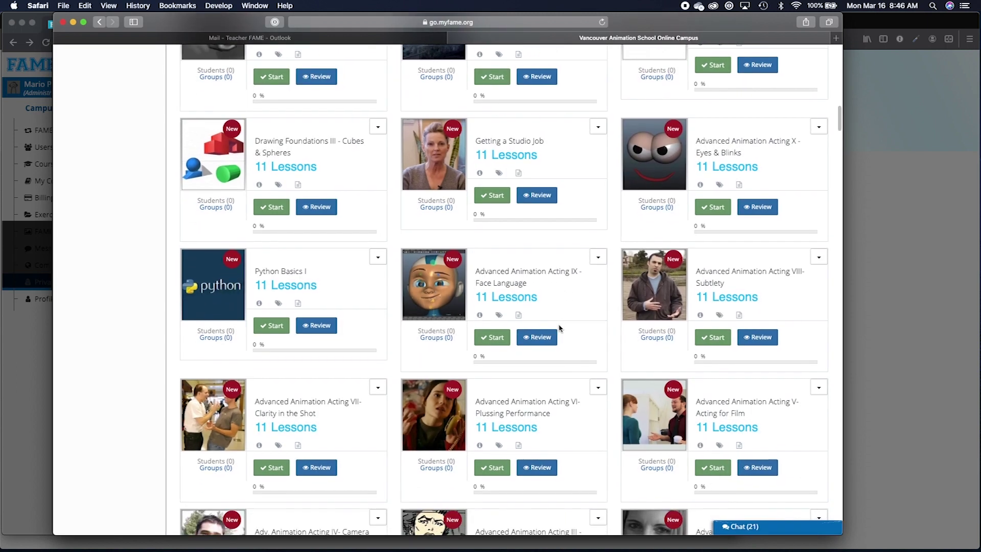
left_click(711, 337)
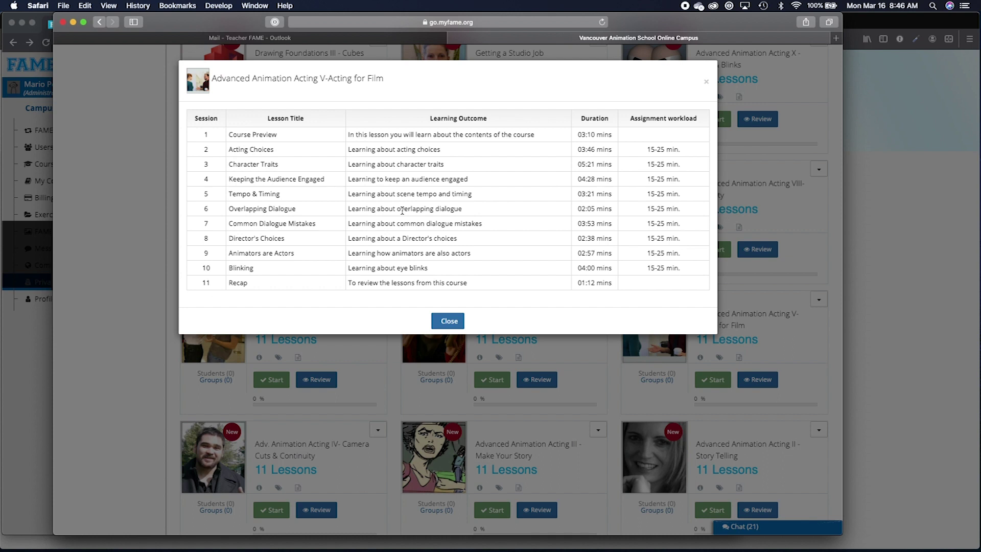
left_click(437, 314)
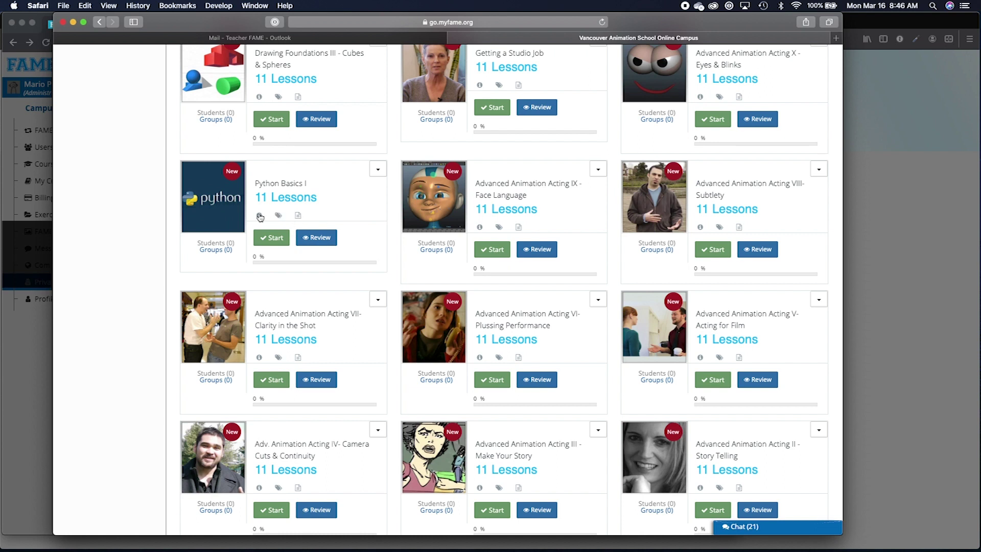
Check Python Basics I's competency tags and outline, then open it for review.
mouse_move(260, 217)
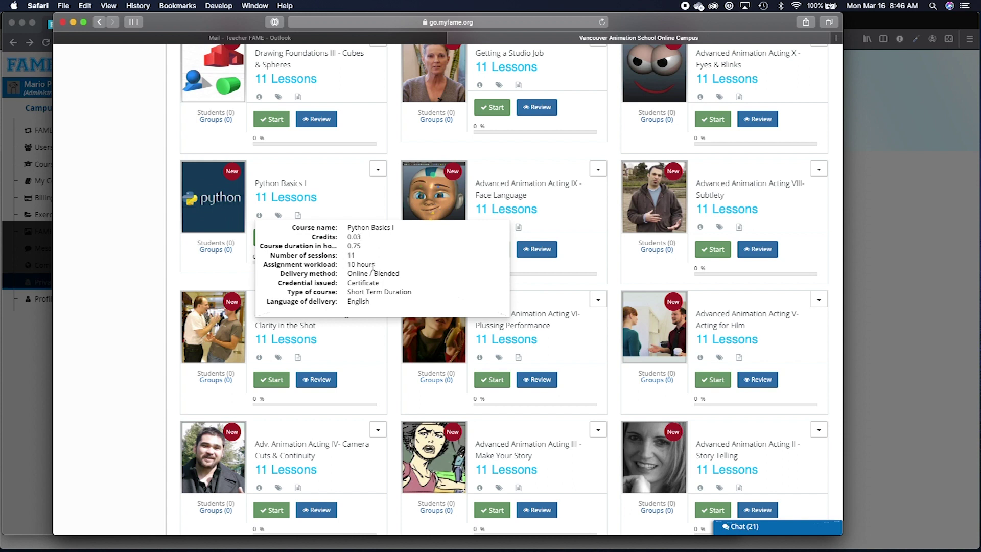
left_click(279, 216)
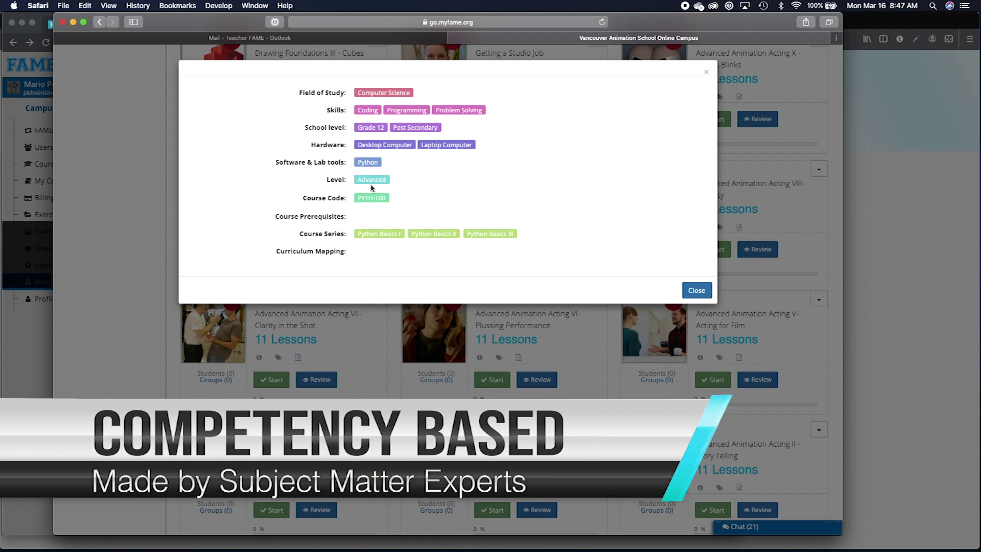
left_click(696, 290)
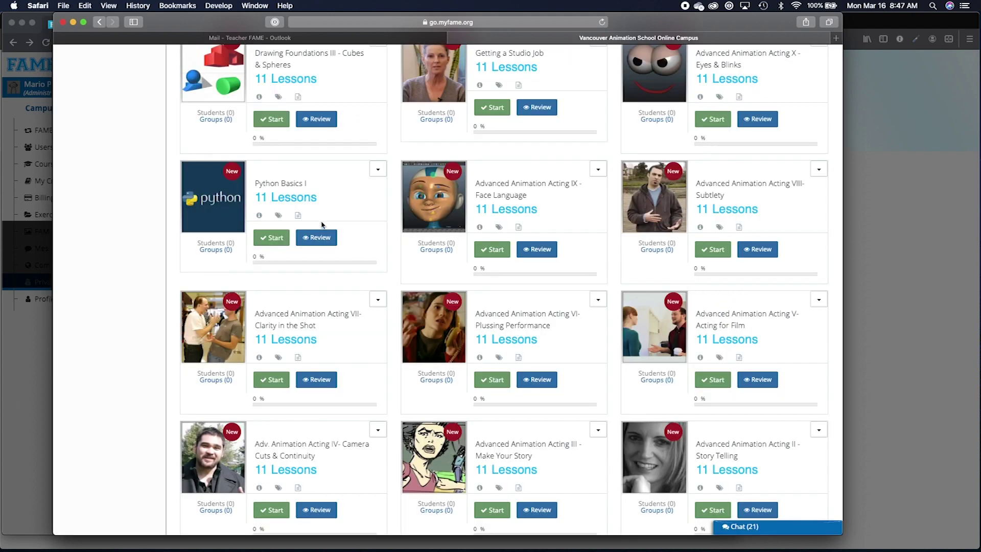
left_click(299, 216)
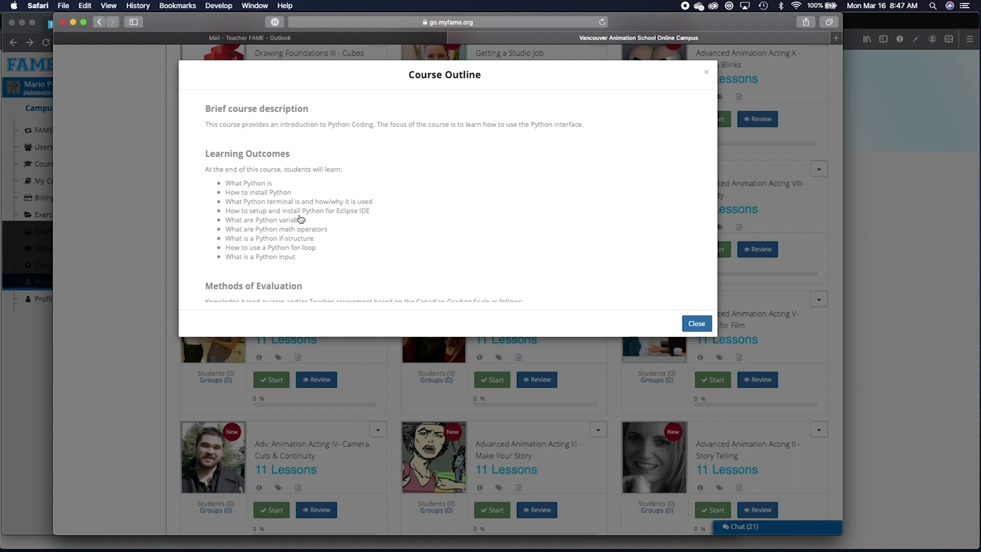
scroll(300, 219, "down", 10)
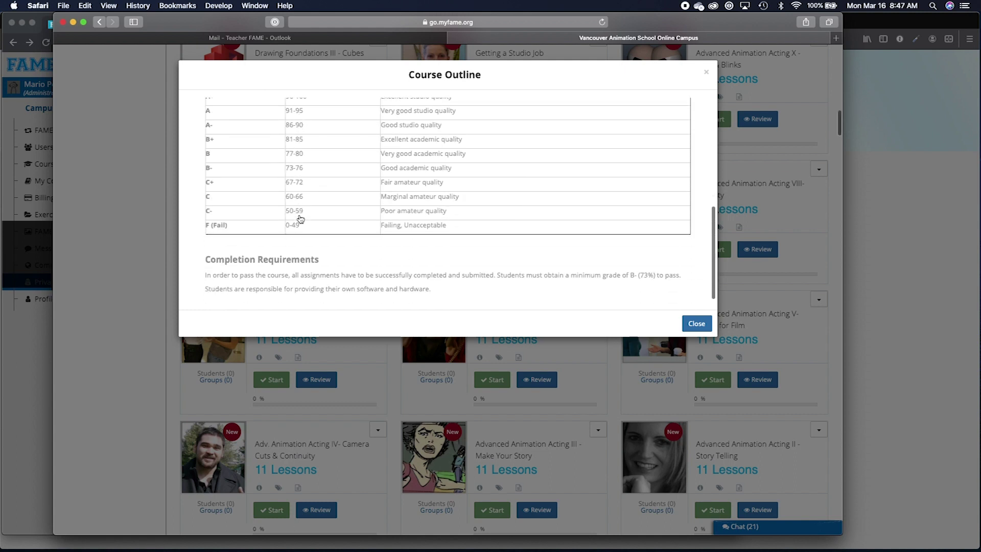
scroll(300, 218, "down", 1)
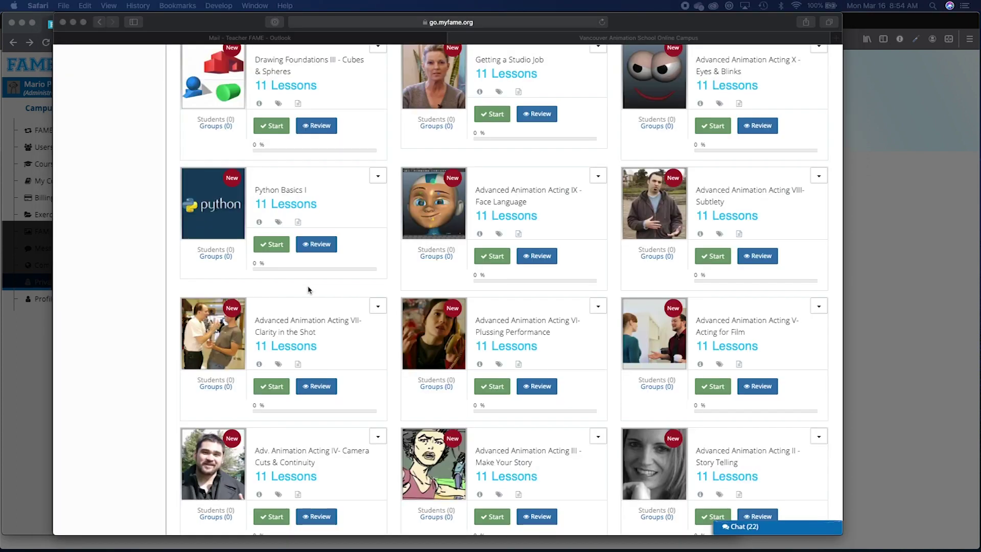
left_click(360, 262)
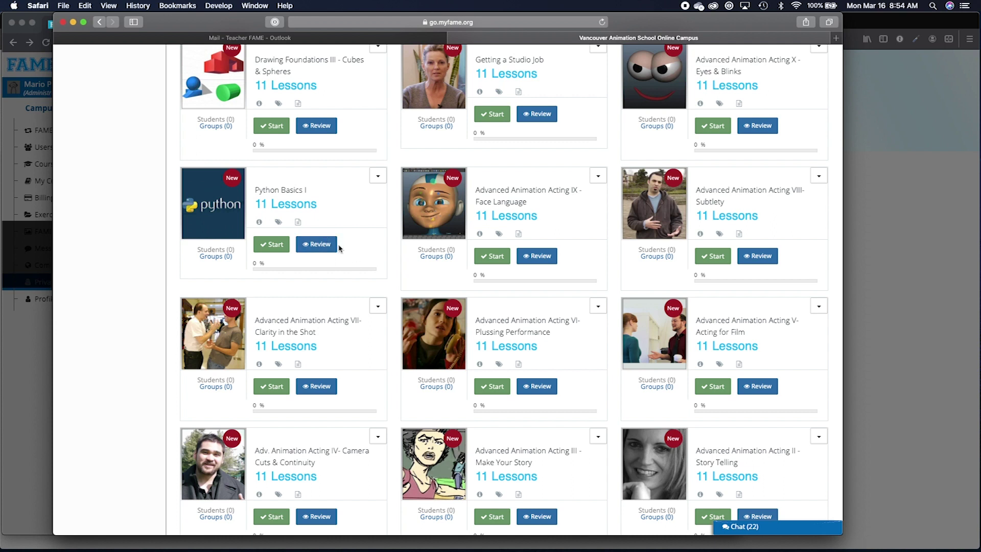
left_click(321, 248)
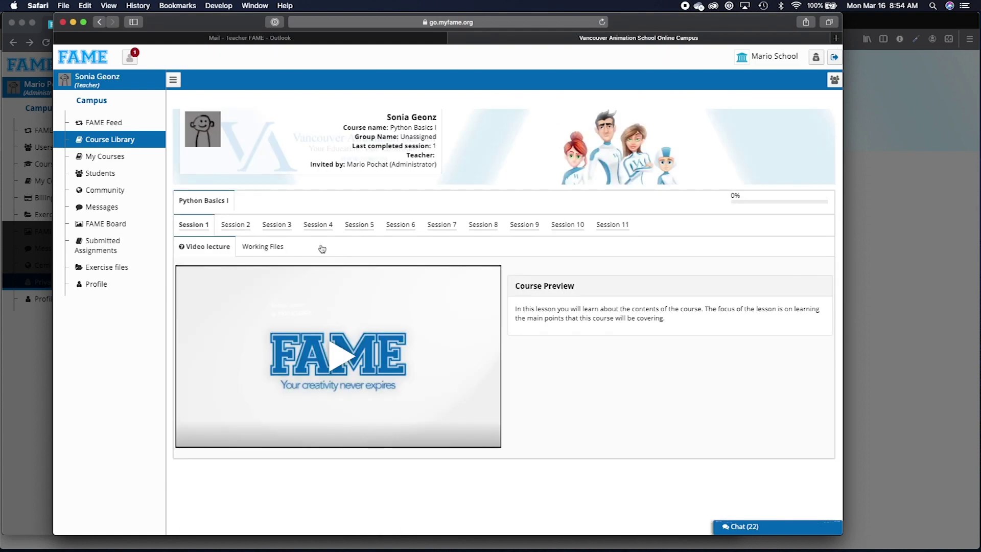
Browse the Session 2, 3 and 4 lectures of Python Basics I.
left_click(237, 227)
left_click(277, 225)
left_click(317, 225)
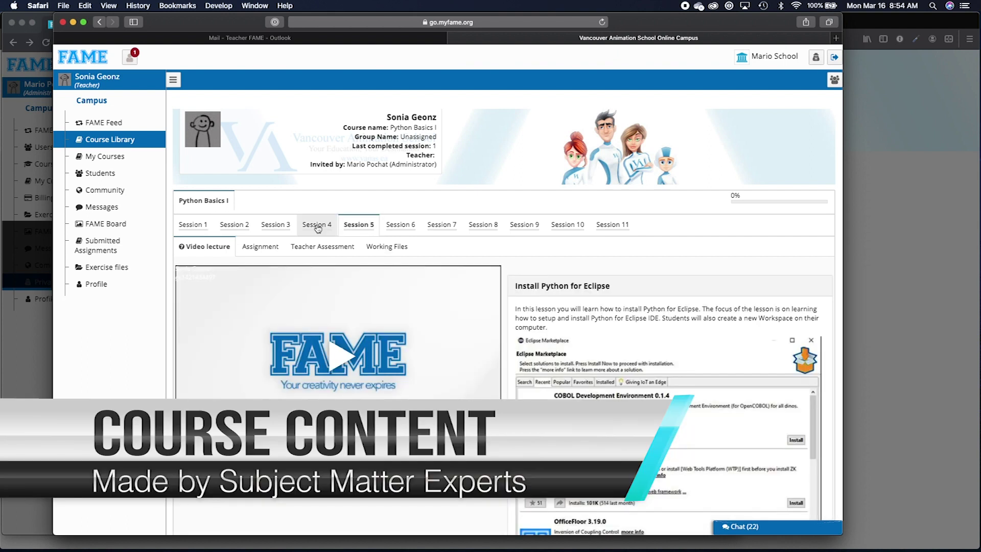
left_click(274, 226)
left_click(319, 225)
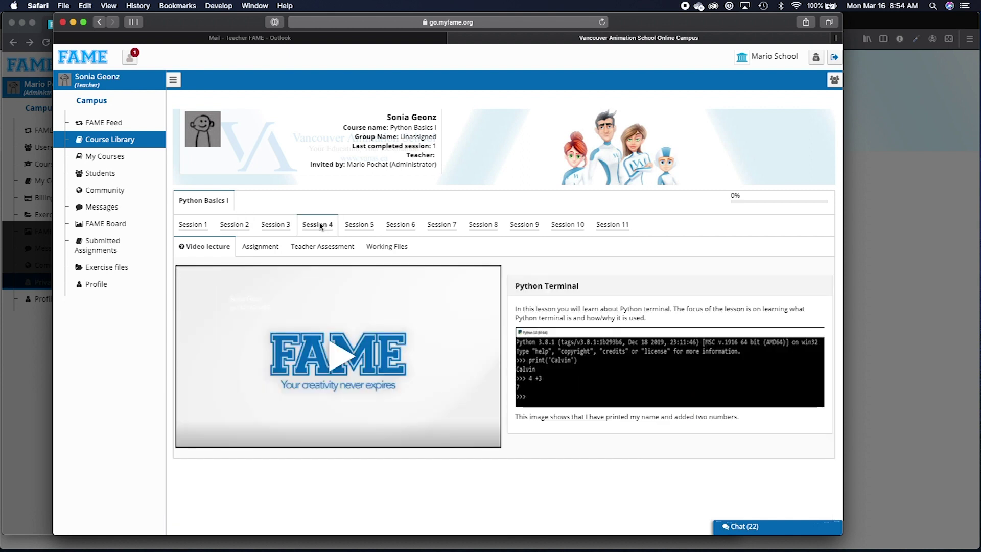
Play and pause the Session 1 video, then view Session 2's assignment.
left_click(196, 225)
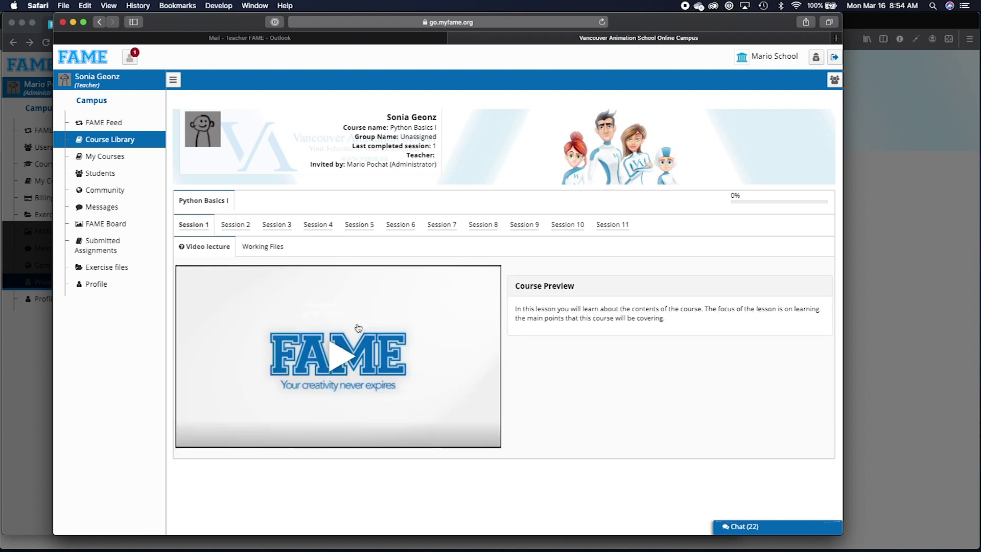
left_click(356, 328)
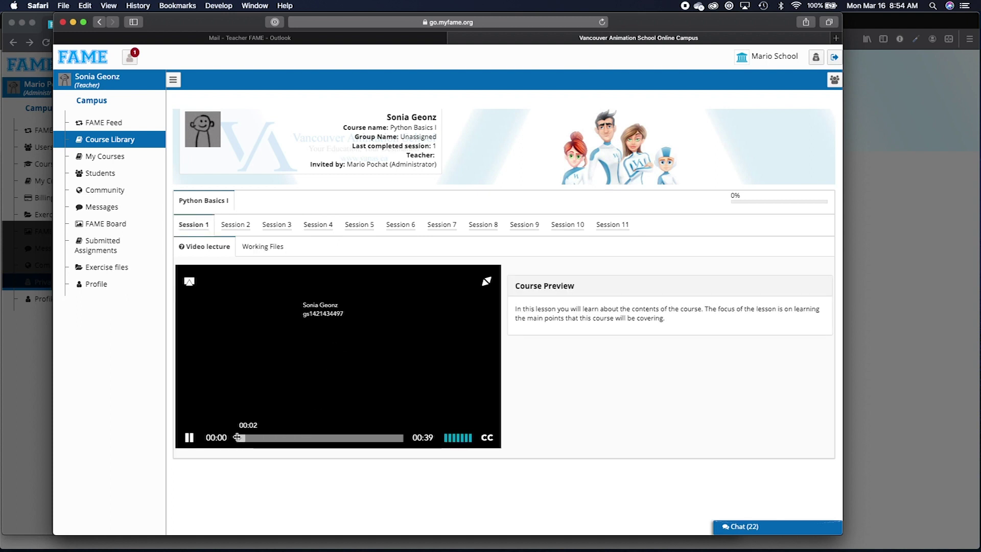
left_click(189, 438)
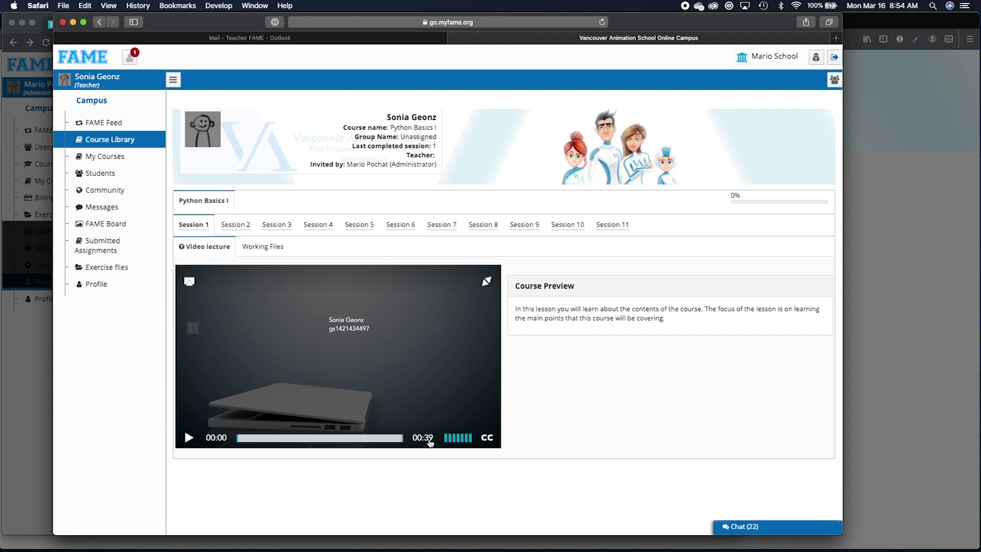
left_click(248, 225)
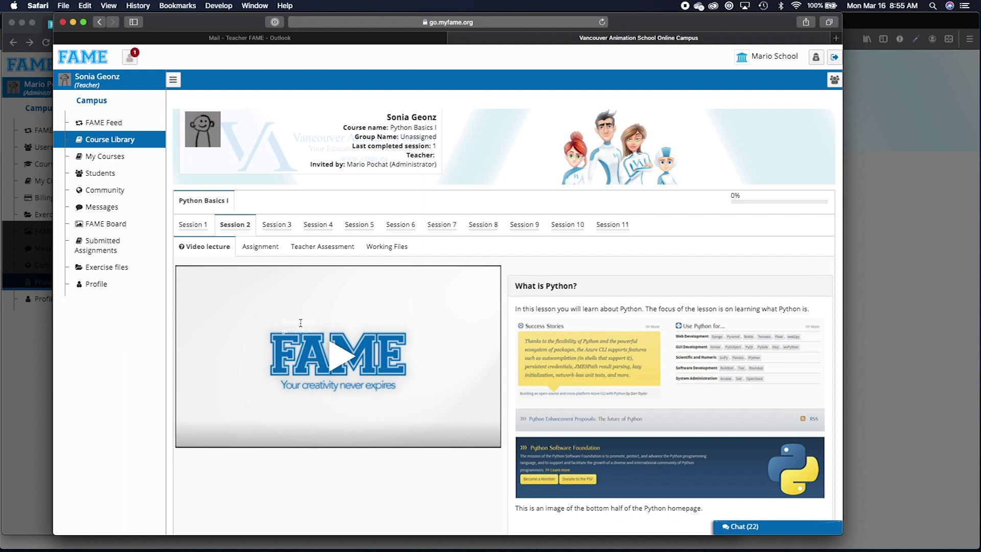
left_click(256, 253)
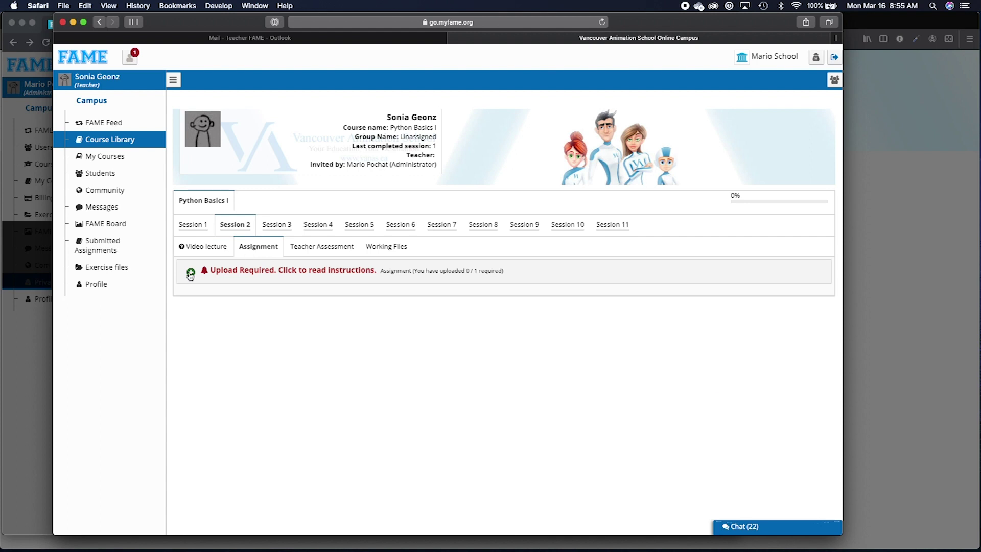
Expand the Upload Required instructions, then view the What is Python? Teacher Assessment rubric.
left_click(190, 273)
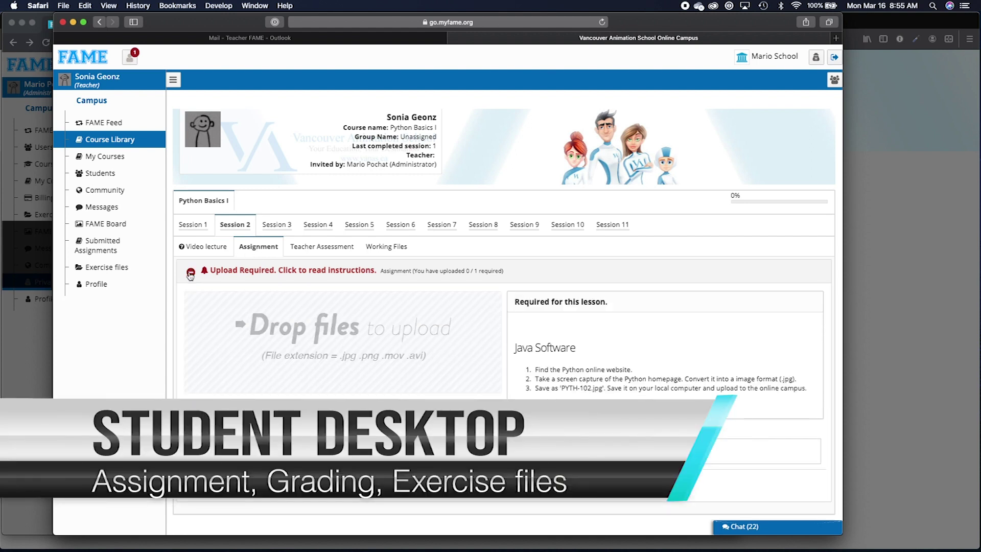
left_click_drag(535, 369, 811, 392)
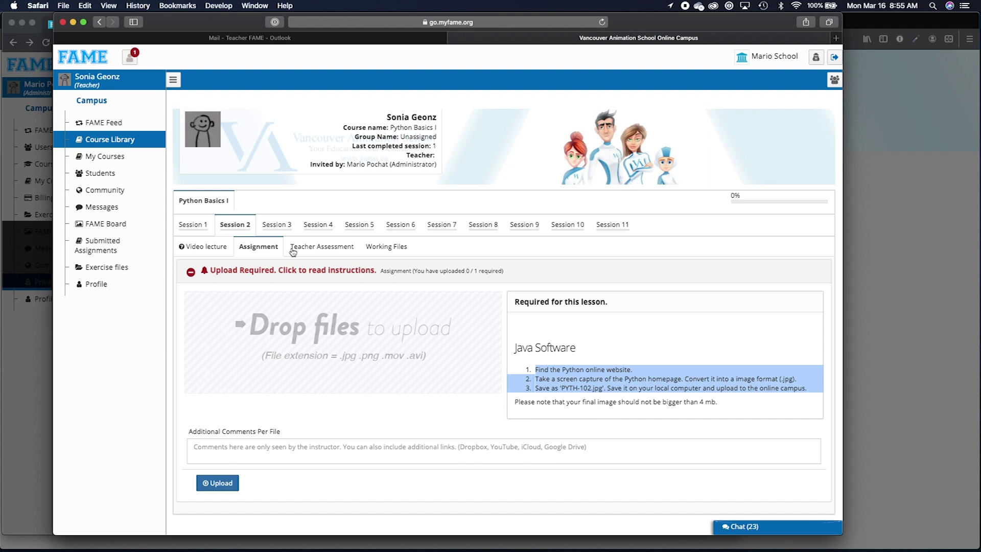
left_click(313, 247)
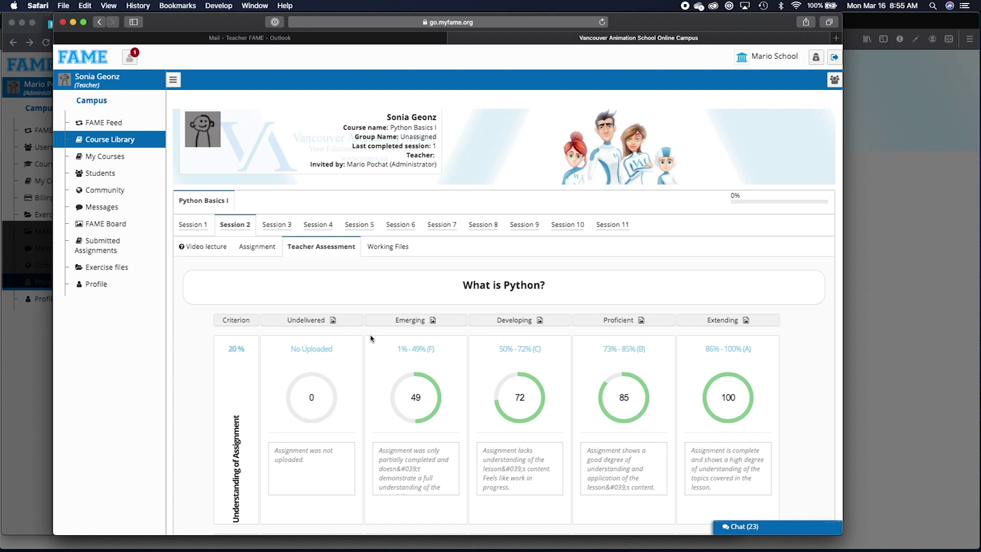
Review the rubric criteria, then show Session 2's empty Working Files list.
scroll(371, 338, "down", 5)
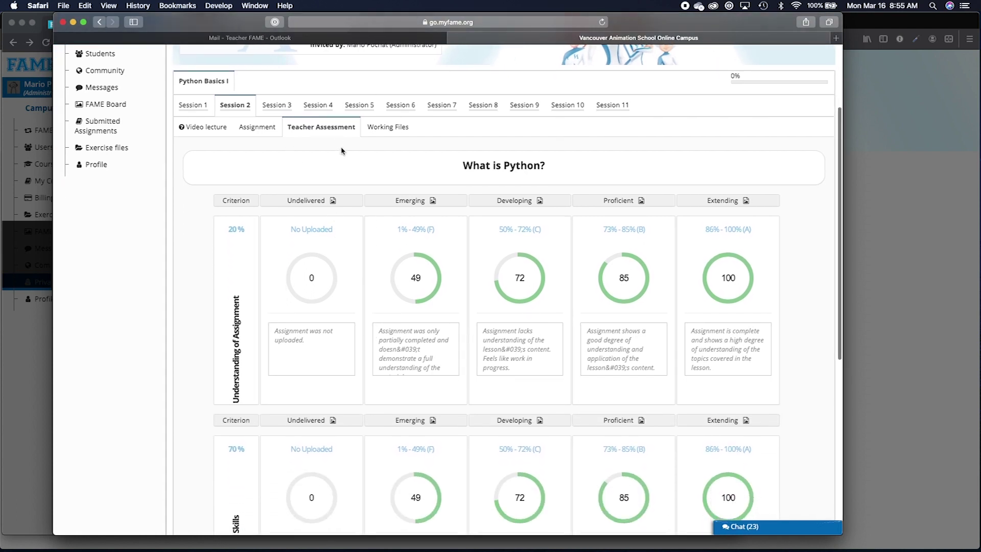
scroll(356, 255, "down", 1)
scroll(356, 255, "down", 5)
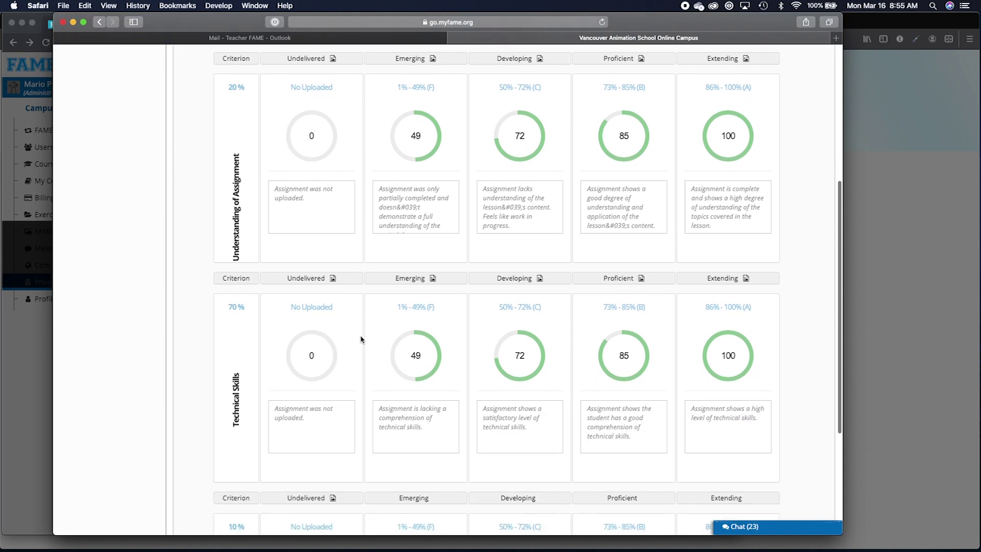
scroll(360, 339, "down", 1)
scroll(361, 339, "down", 6)
scroll(361, 339, "up", 4)
scroll(360, 339, "up", 9)
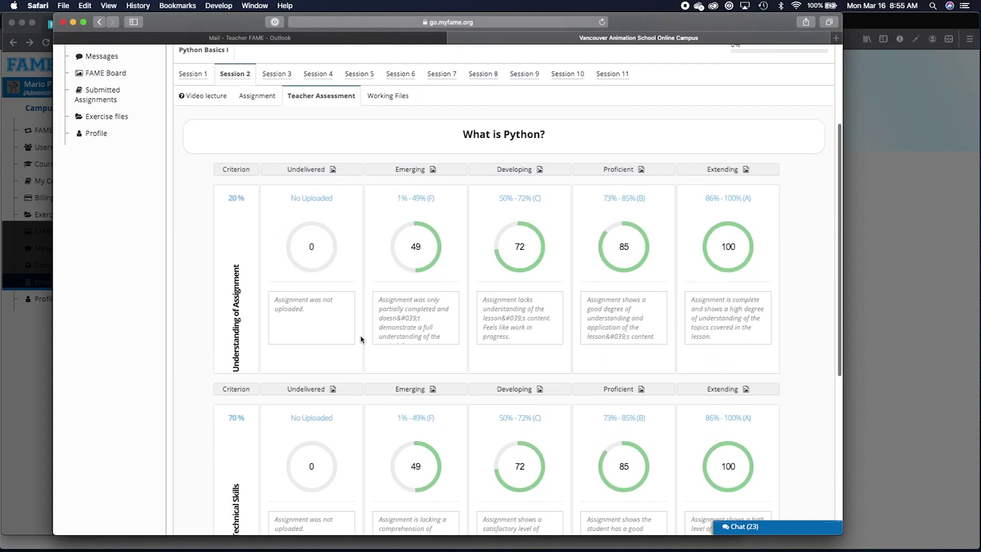
scroll(361, 339, "up", 4)
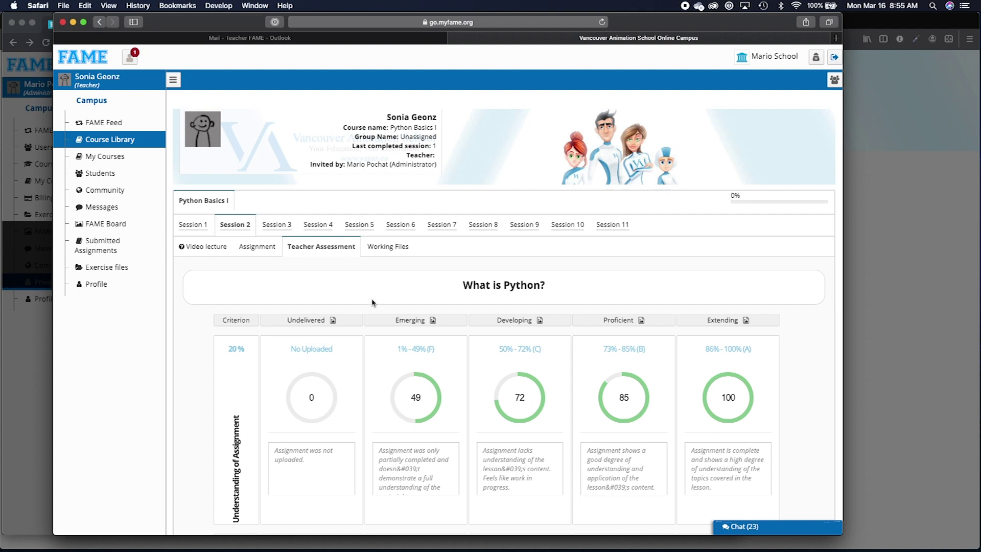
left_click(381, 252)
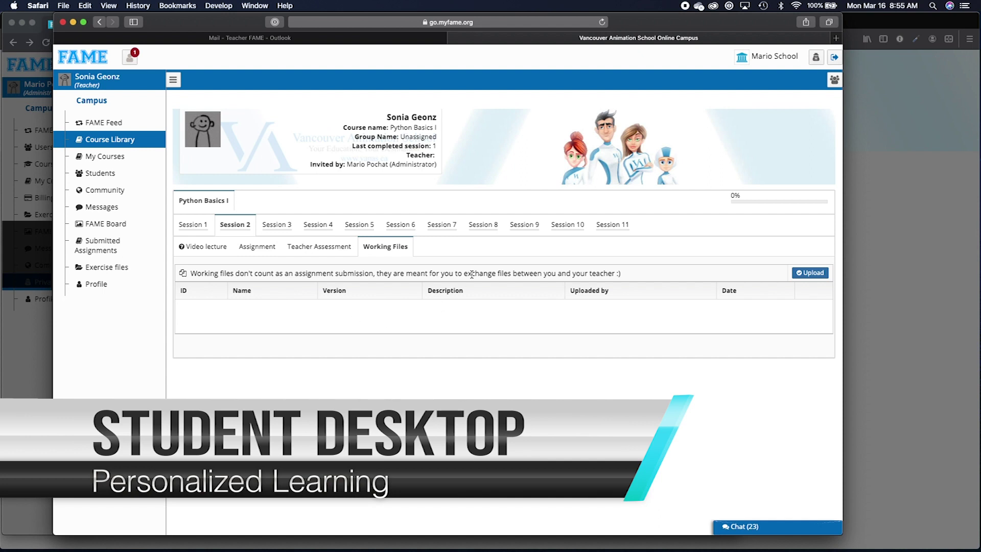
Switch to Session 3 and show its Video lecture.
left_click(277, 225)
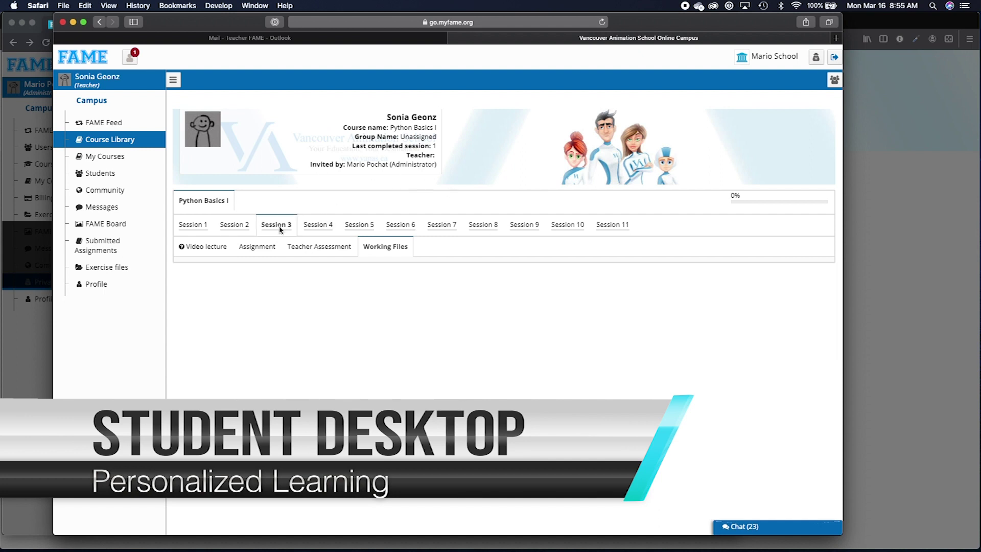
left_click(225, 250)
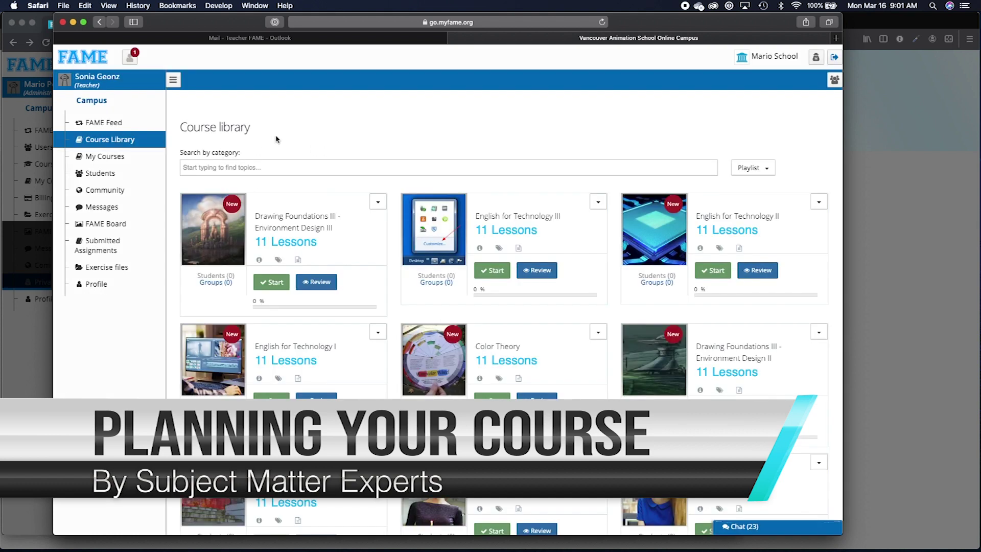
Browse the category list, trying searches for 4, 12 and British Columbia.
left_click(262, 168)
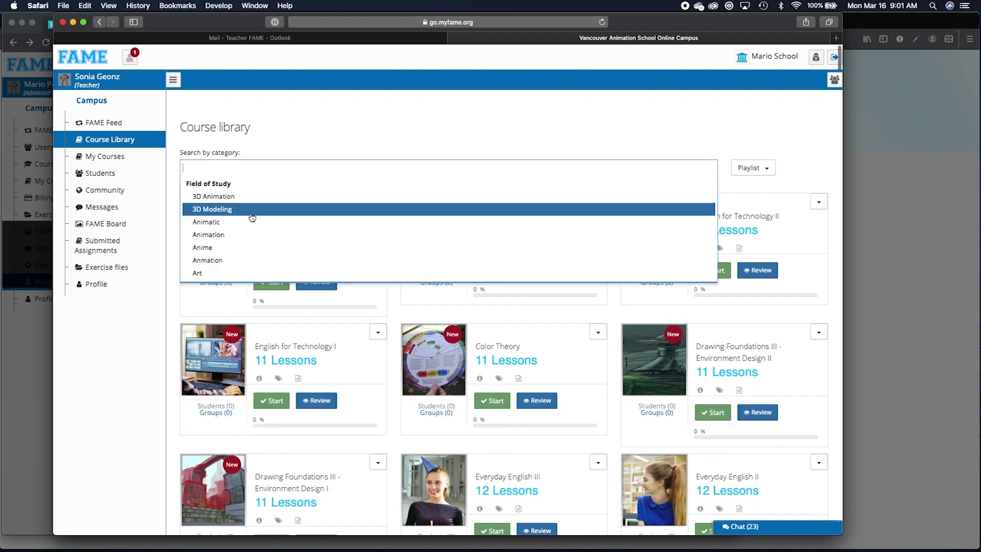
scroll(252, 217, "down", 3)
scroll(252, 217, "down", 8)
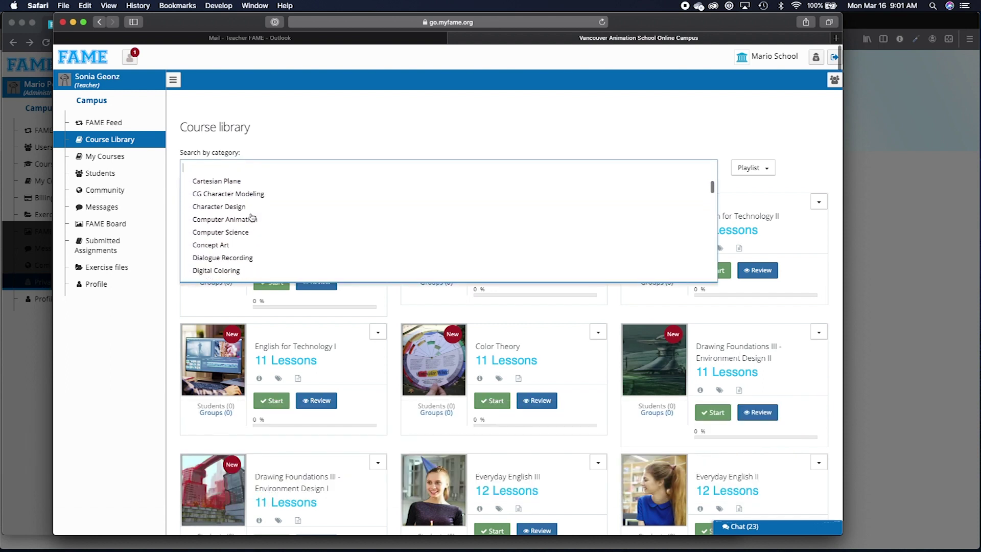
scroll(252, 218, "down", 10)
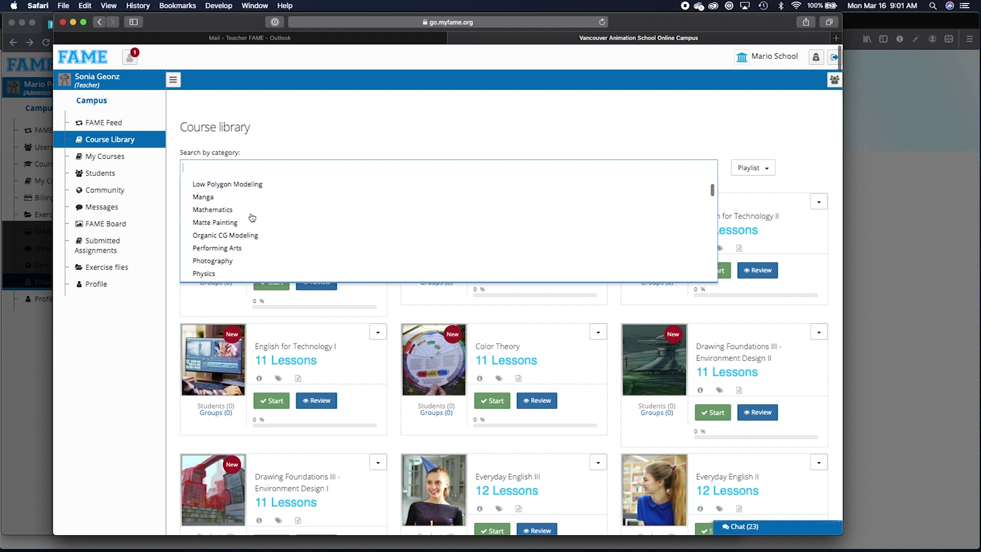
scroll(251, 217, "down", 8)
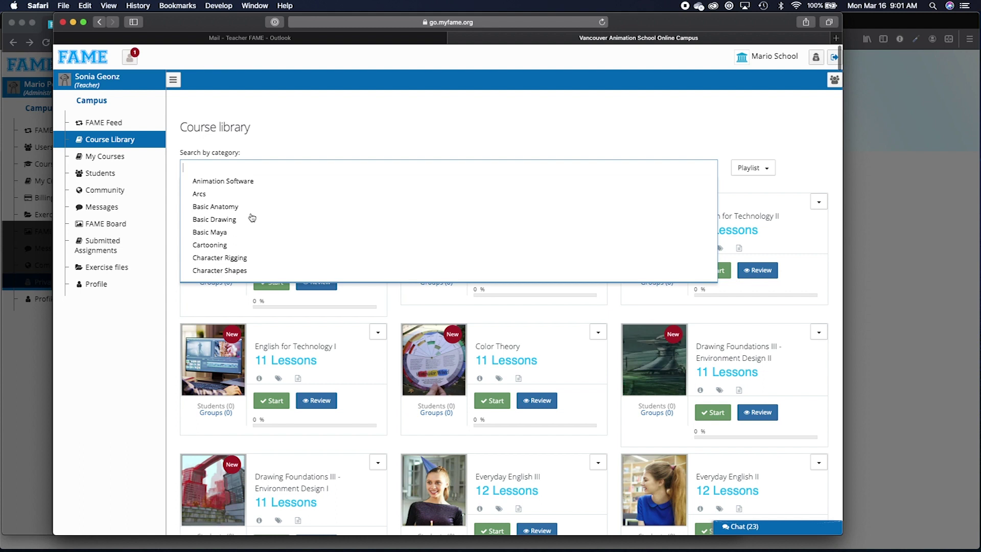
type("4")
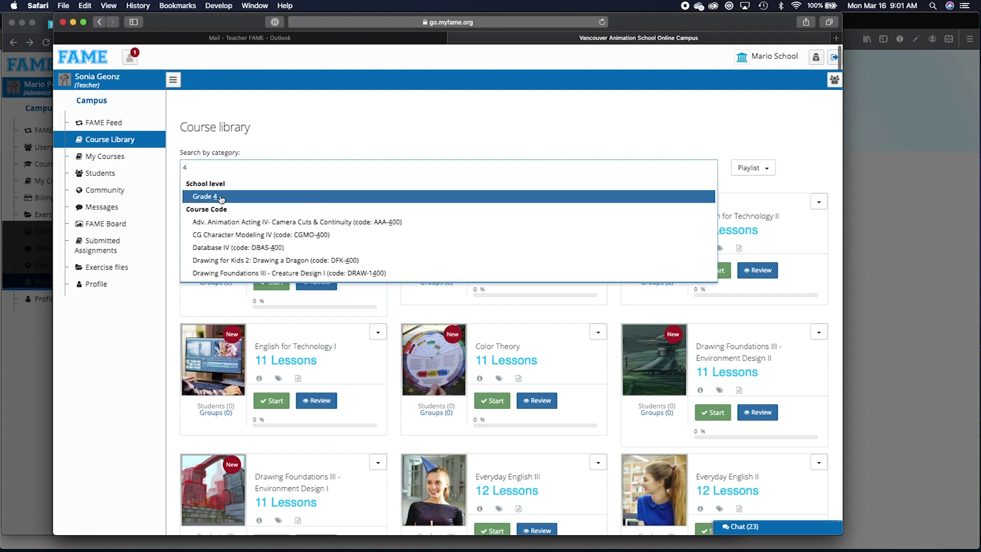
key("BackSpace")
type("12")
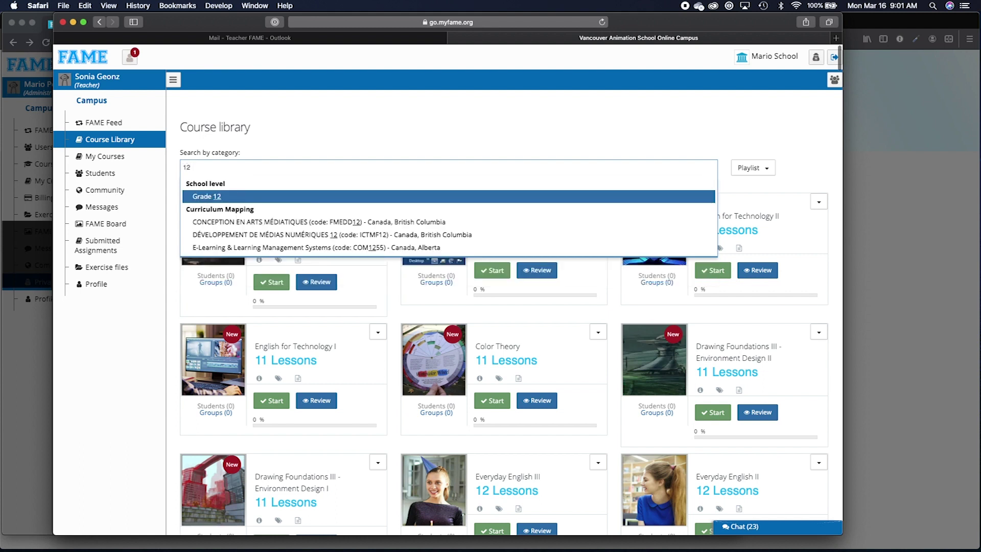
key("BackSpace")
key("BackSpace")
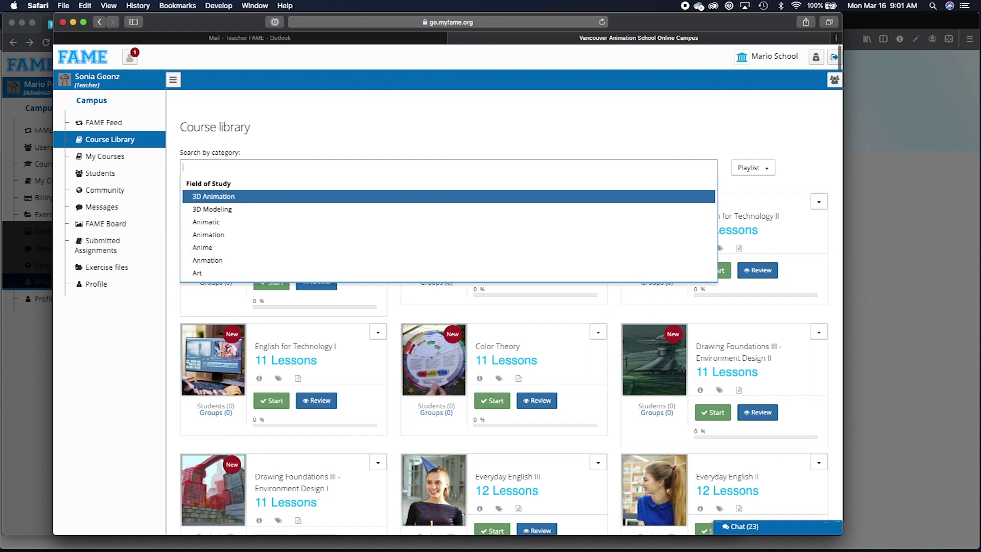
type("briti")
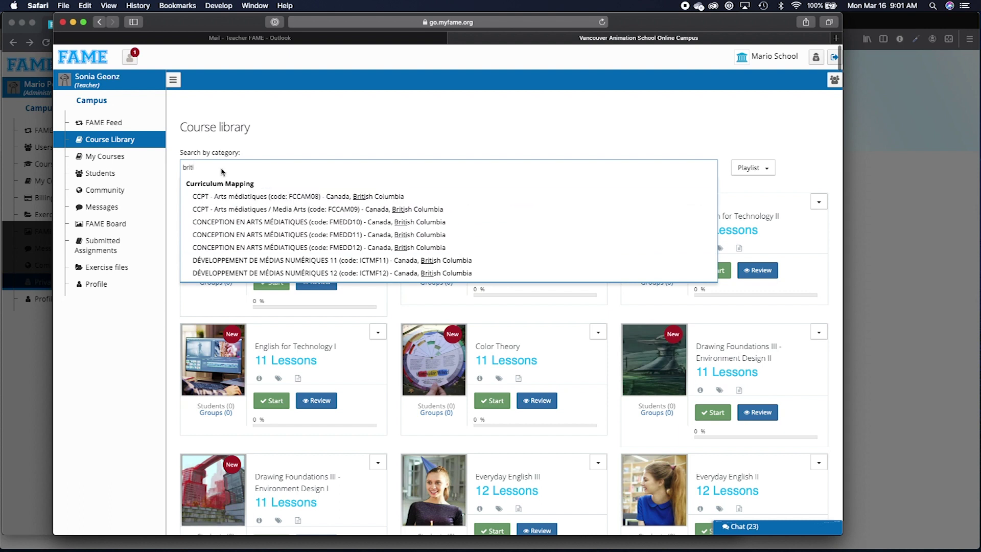
key("BackSpace")
key("BackSpace")
key("BackSpace")
key("BackSpace")
key("BackSpace")
Filter courses to Computer Science and move the planning-notes window up and left.
type("comput")
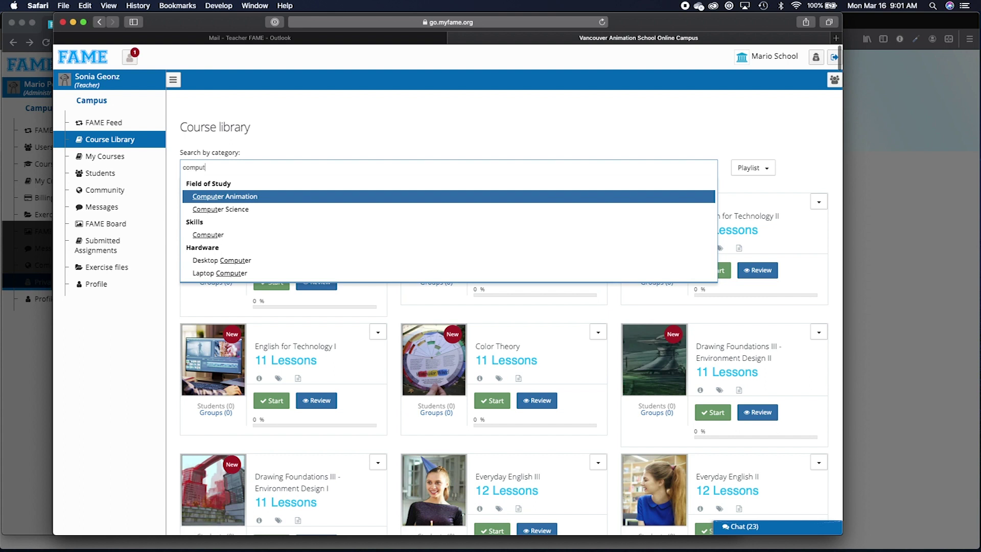
left_click(205, 212)
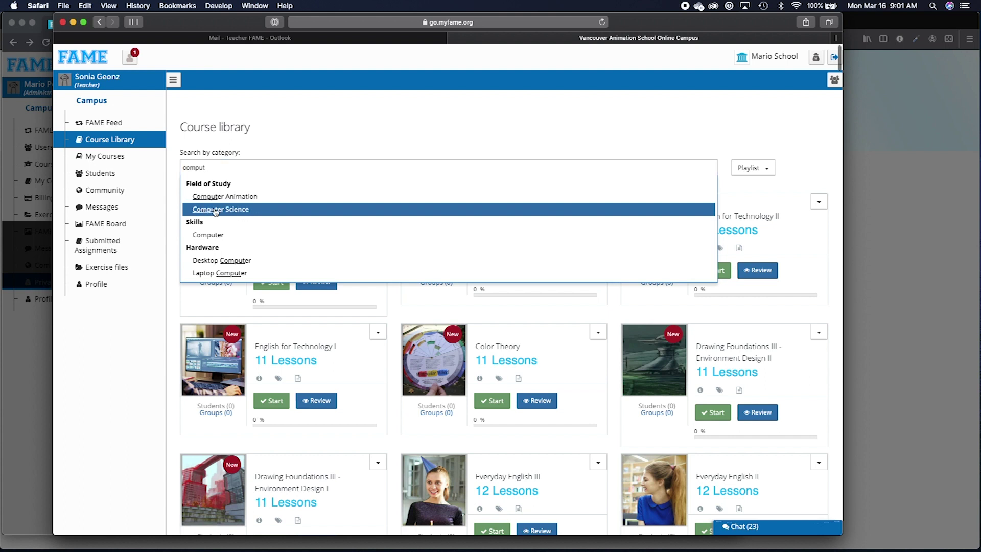
left_click(287, 210)
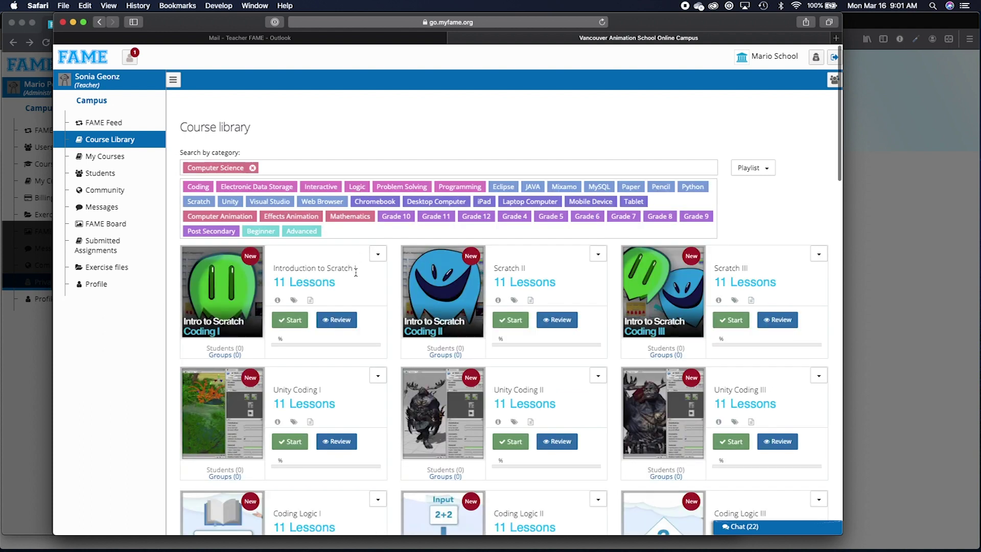
scroll(356, 272, "down", 5)
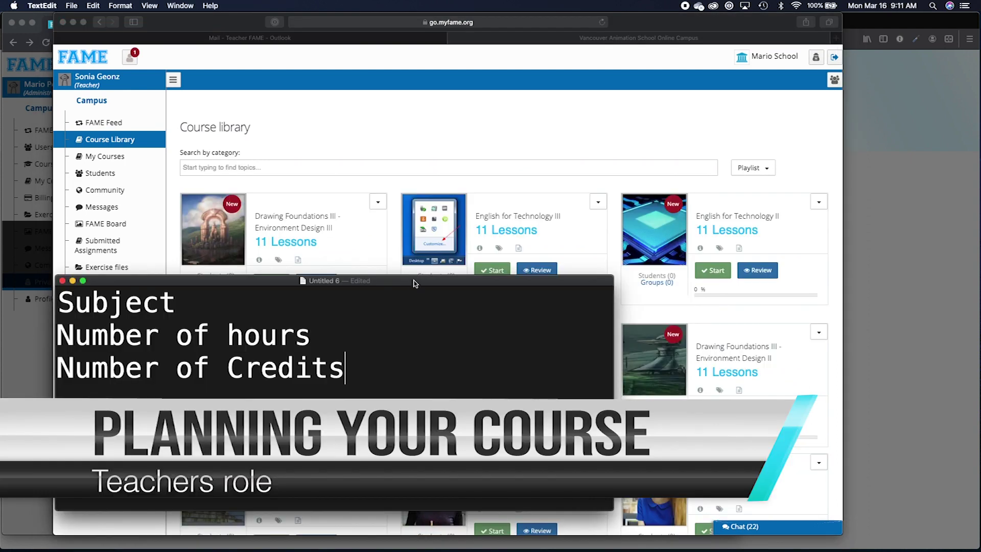
left_click_drag(415, 284, 391, 253)
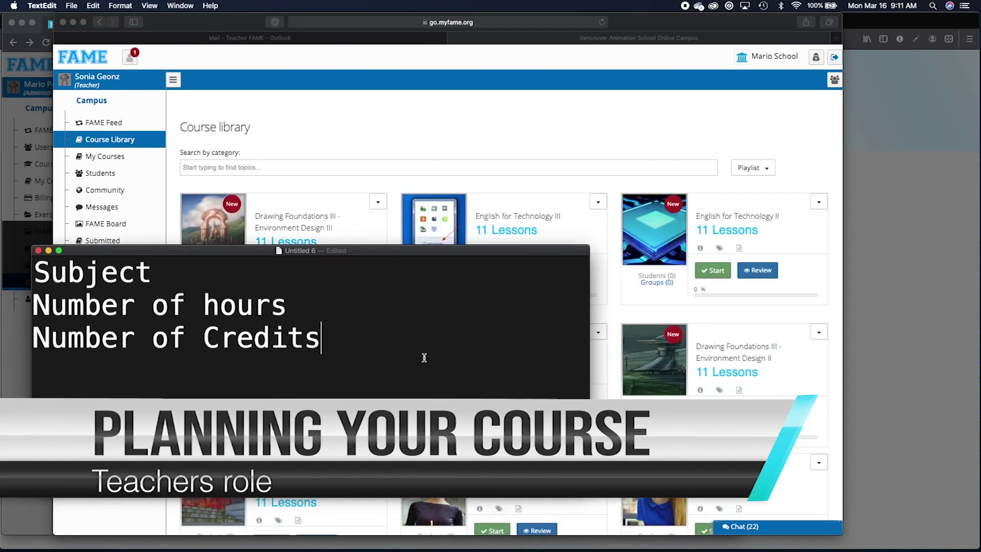
Change the note heading 'Subject' to 'Subjects', then bring FAME's Course library forward.
left_click(159, 280)
type("s")
left_click(339, 338)
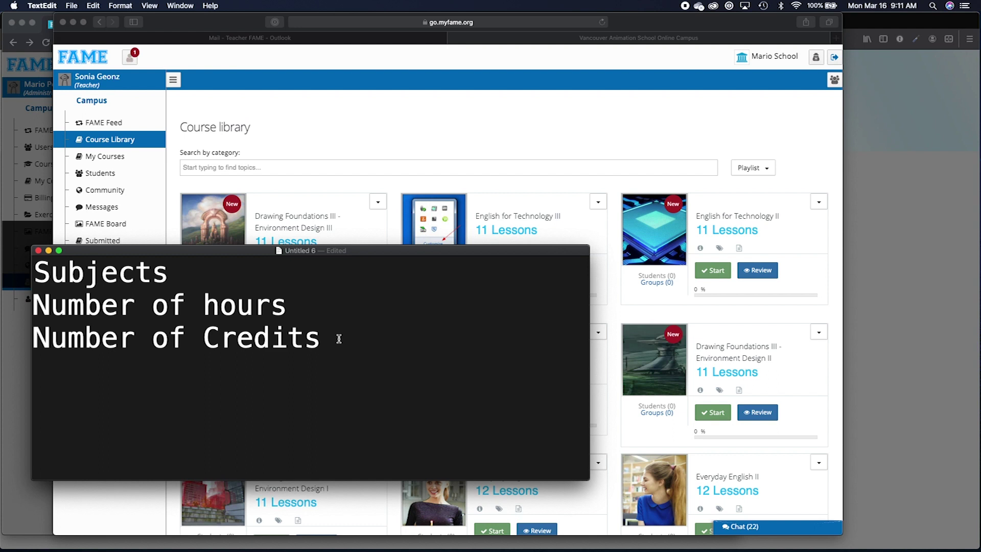
left_click(423, 113)
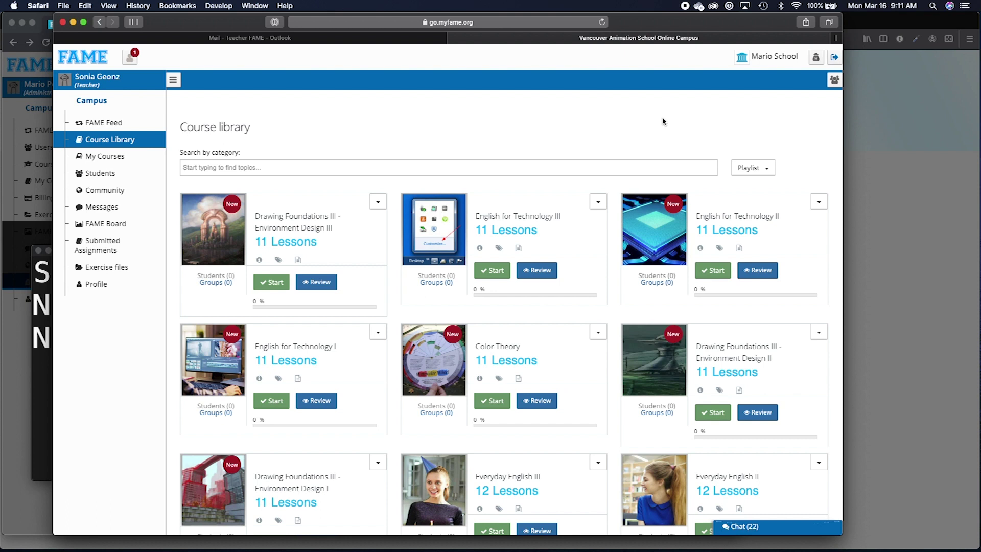
Search categories for 'comput' and apply the Computer Science filter.
scroll(613, 306, "down", 3)
scroll(595, 348, "up", 3)
left_click(351, 167)
type("comput")
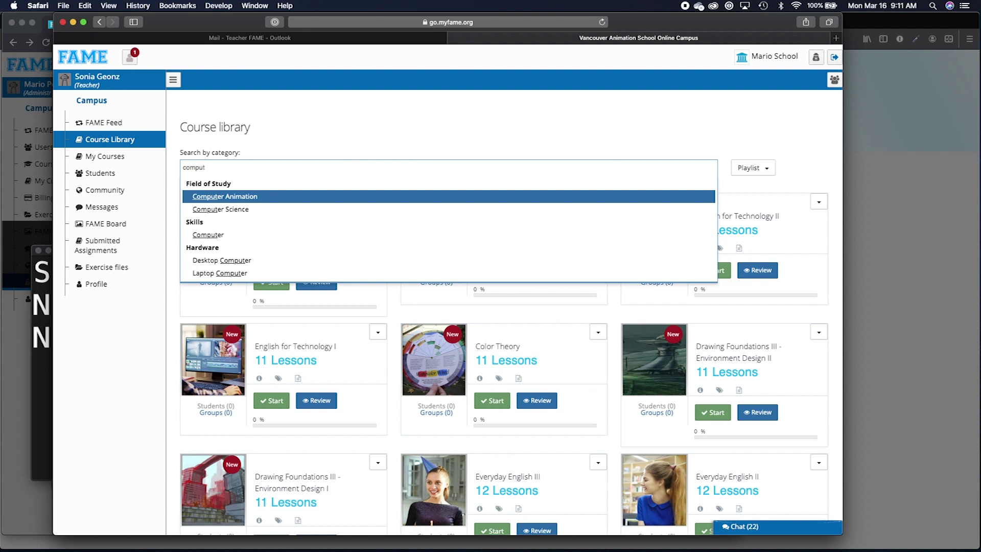
key("Down")
key("Return")
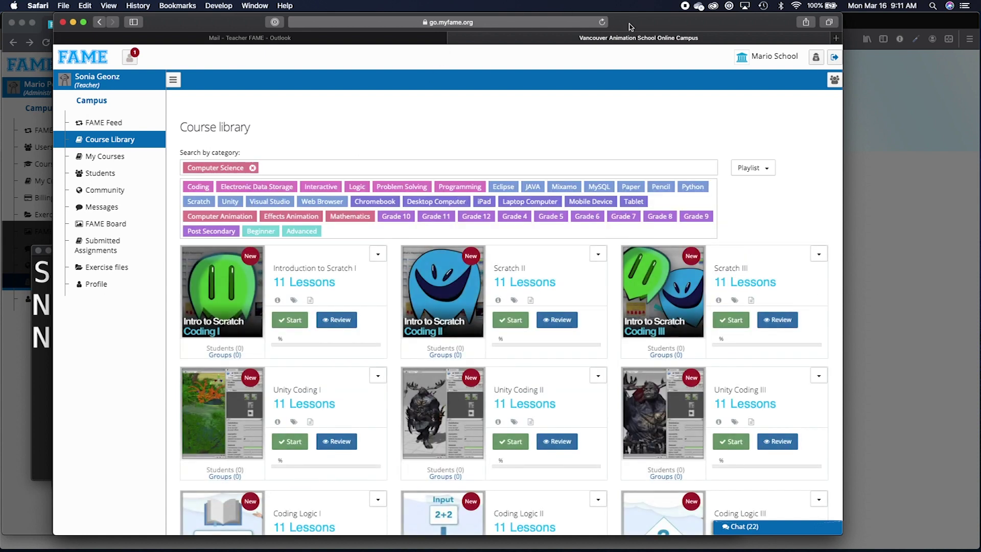
Append '= 20' to the notes' Number of hours line, then return to FAME.
left_click(48, 361)
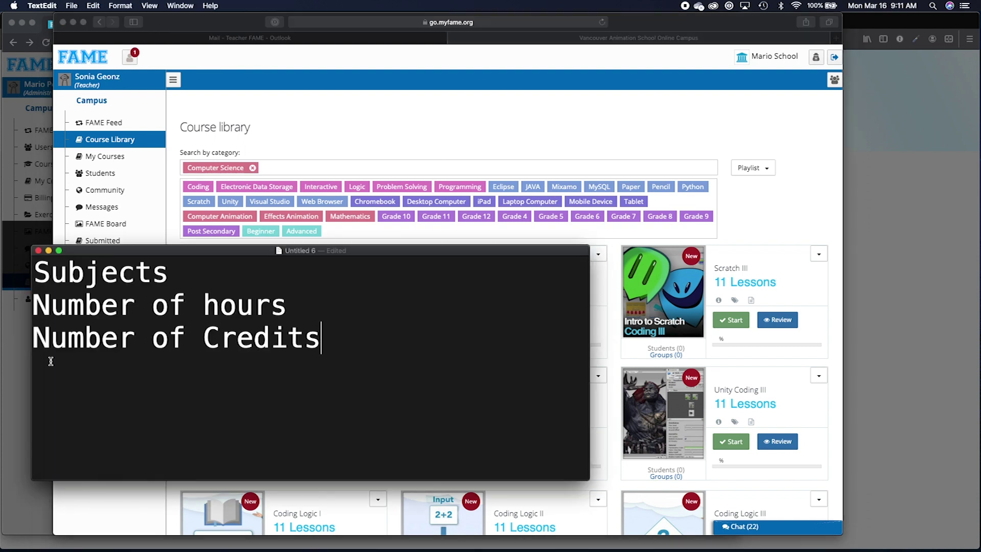
triple_click(75, 301)
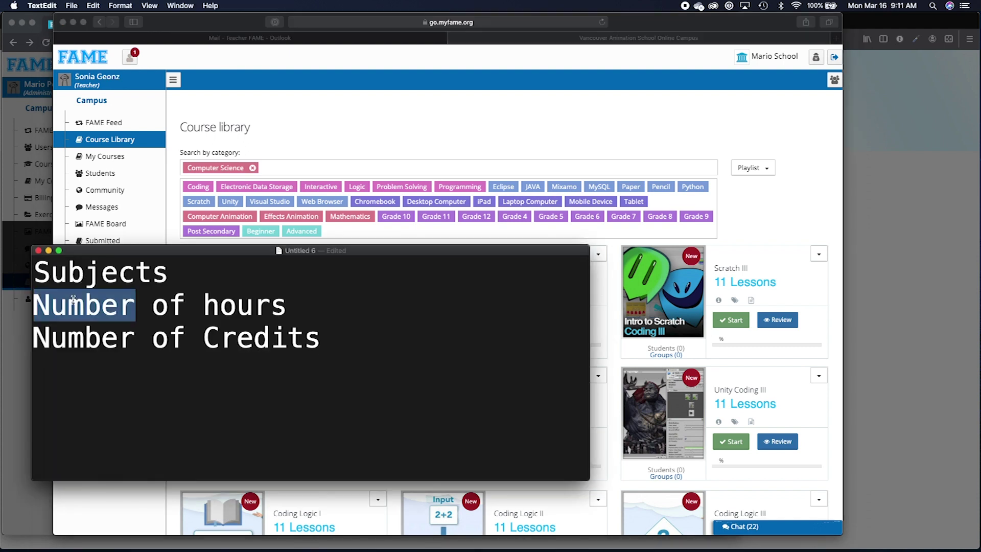
left_click(336, 318)
type("=")
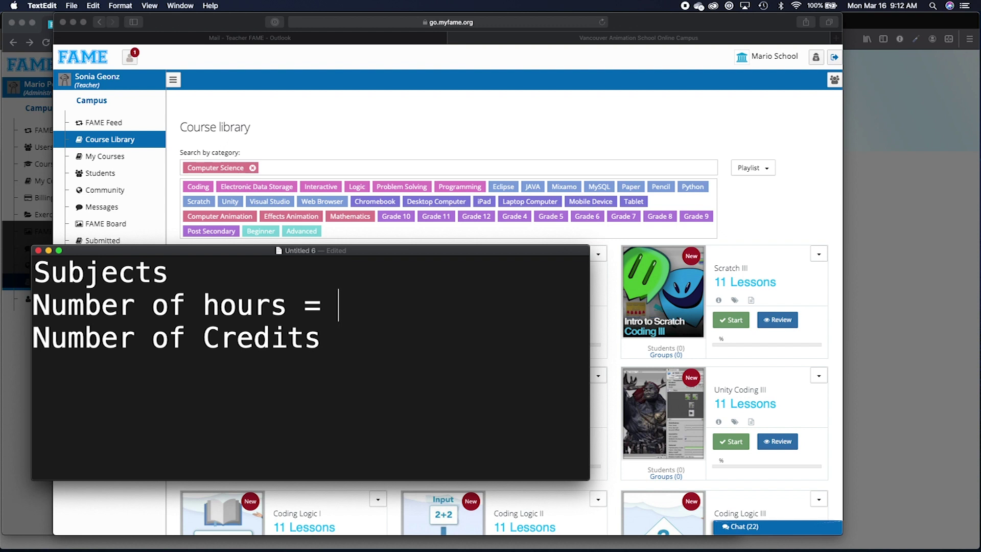
type("5")
key("BackSpace")
type("20")
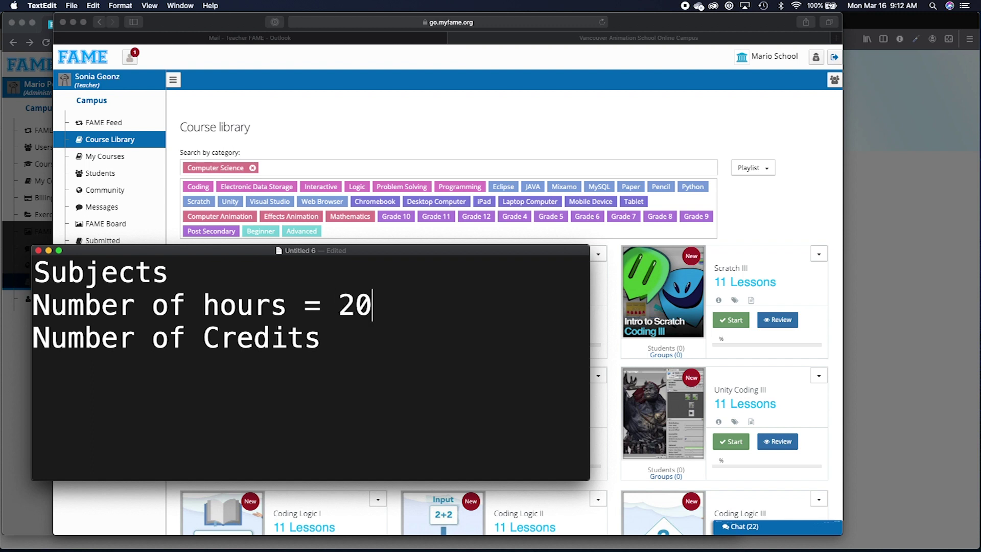
left_click(409, 126)
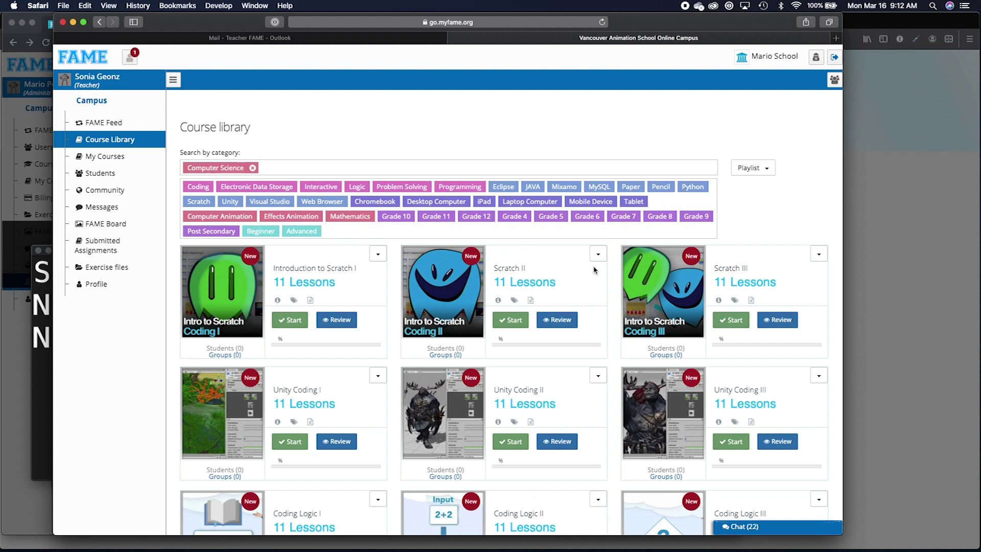
Create a new playlist named 'Coding Introduction' from the Introduction to Scratch I card.
left_click(378, 254)
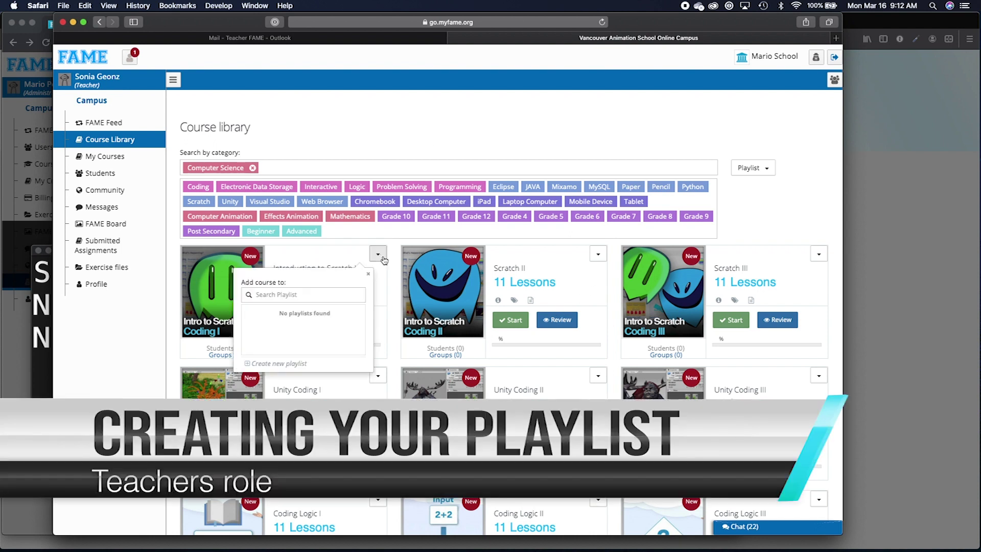
left_click(282, 363)
left_click(284, 365)
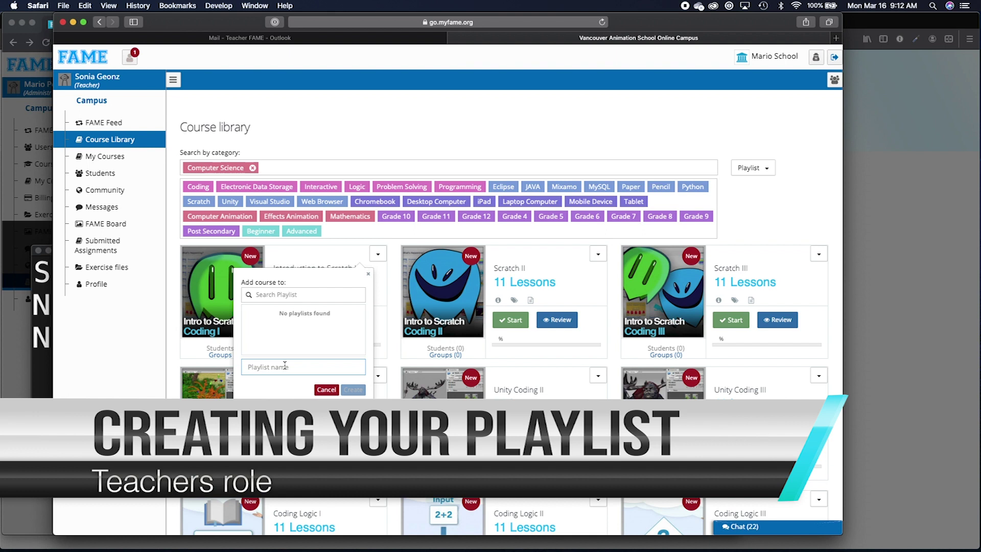
type("Coding Introduction")
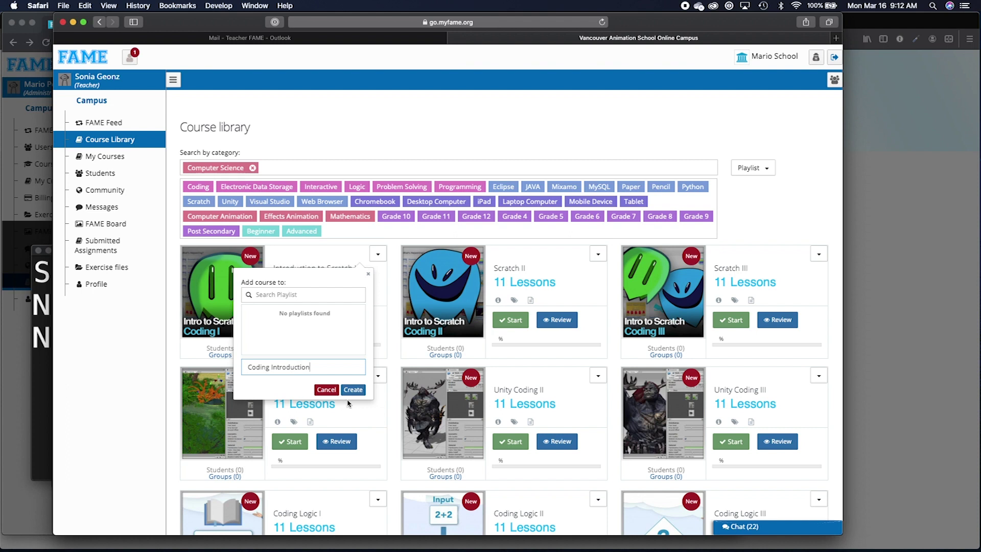
left_click(352, 390)
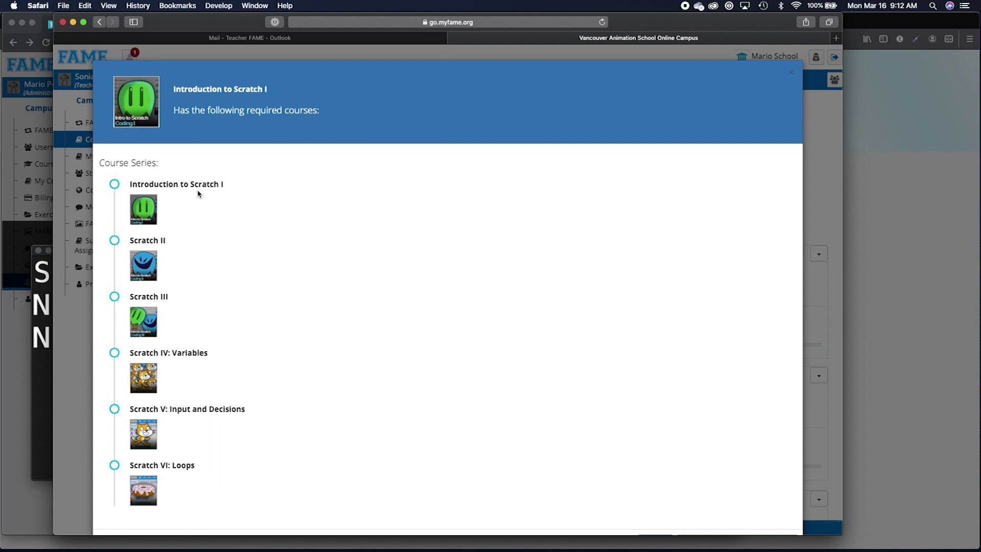
Add the whole Scratch series to the playlist and open Coding Introduction.
scroll(235, 197, "down", 2)
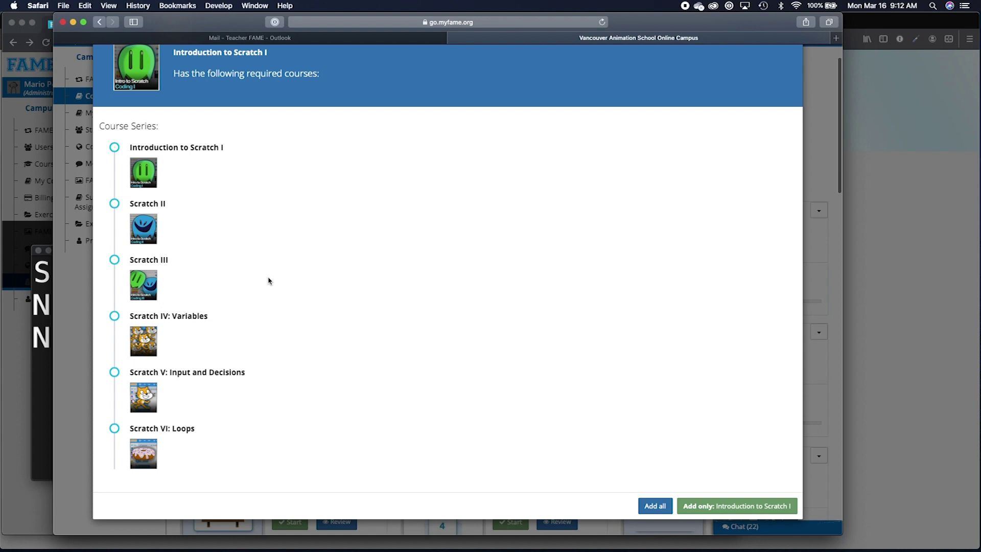
left_click(655, 505)
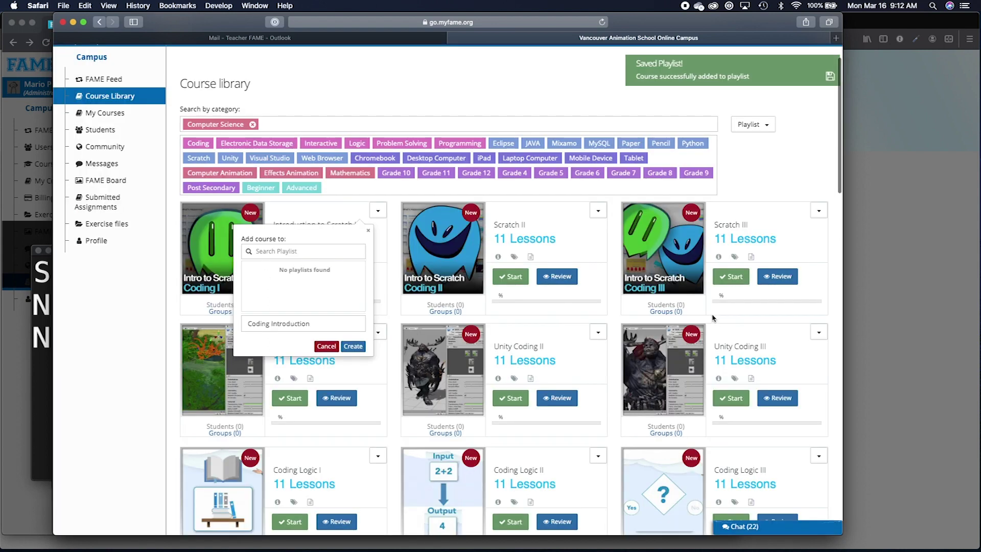
scroll(776, 169, "up", 2)
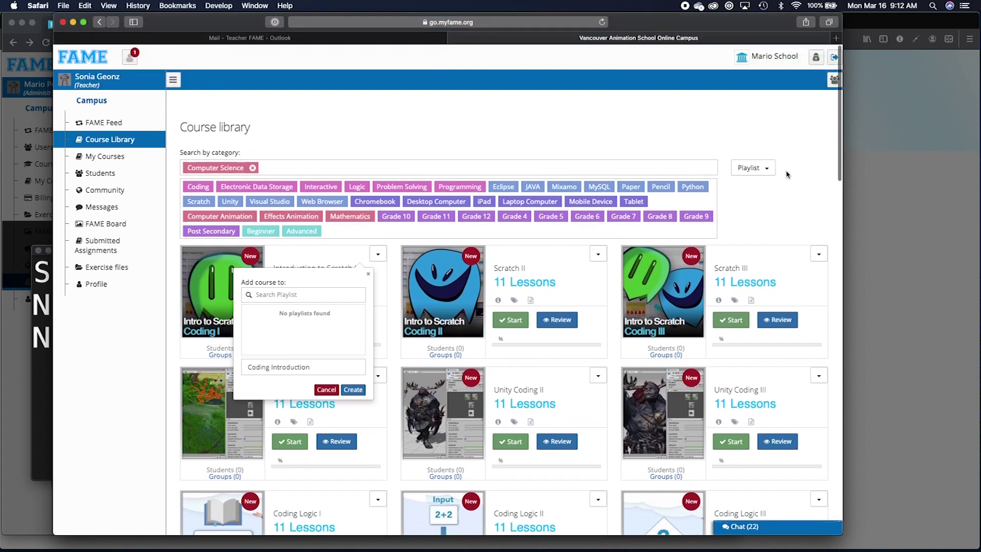
left_click(768, 168)
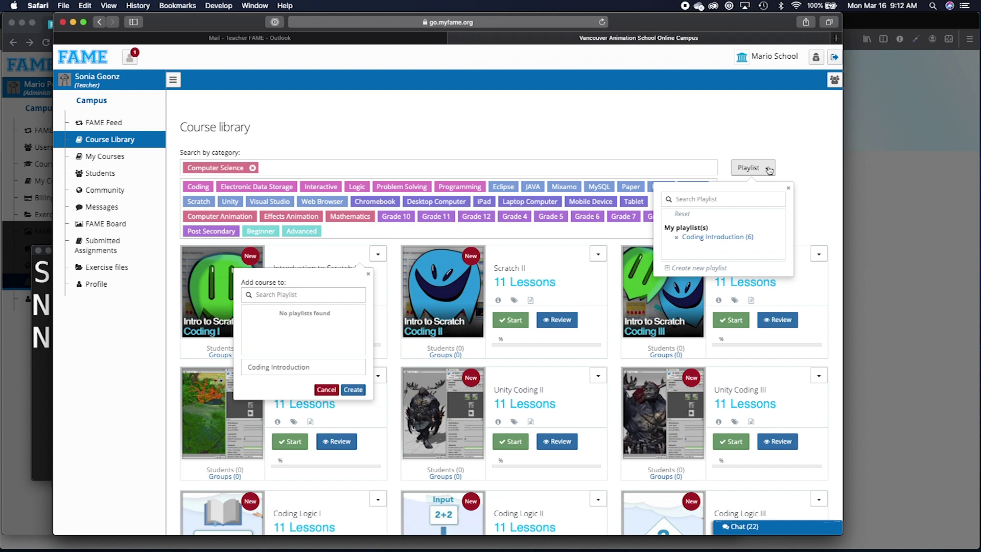
left_click(706, 237)
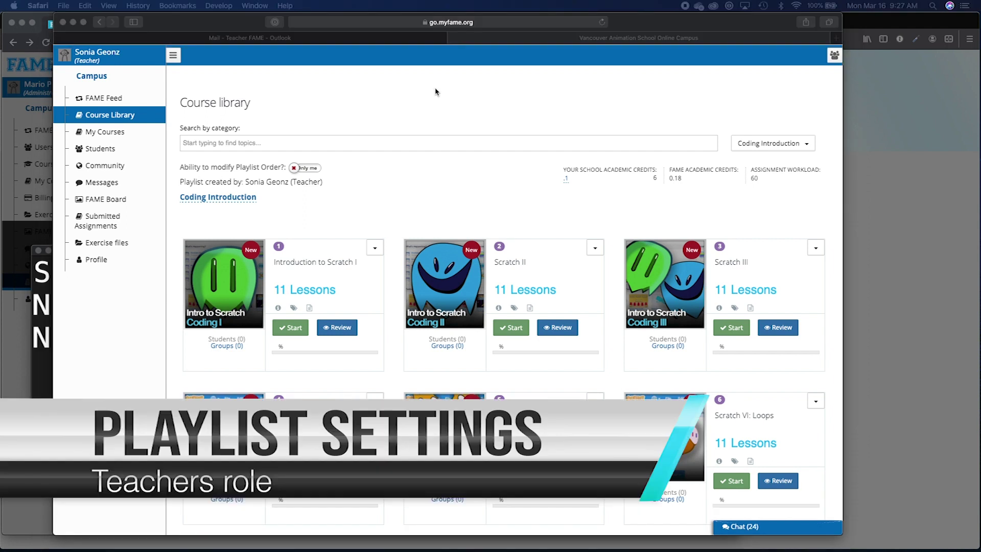
Change the school's credits per hour from .1 to .3, giving 18 academic credits.
left_click(659, 97)
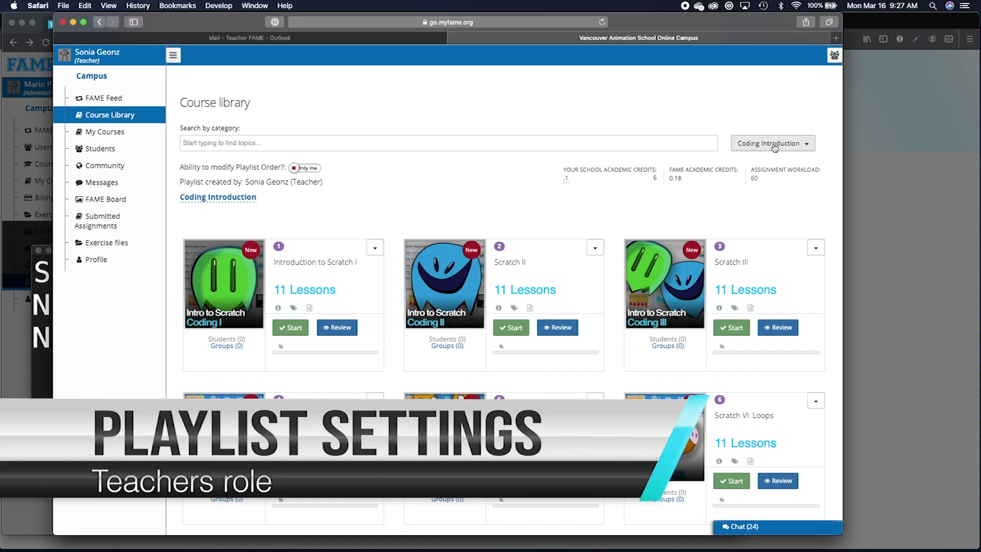
left_click(774, 148)
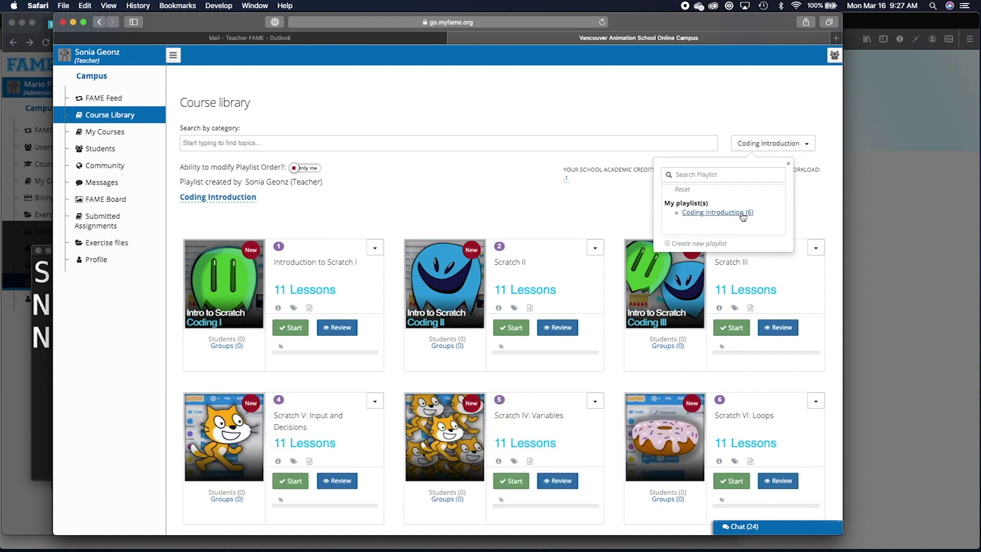
left_click(789, 164)
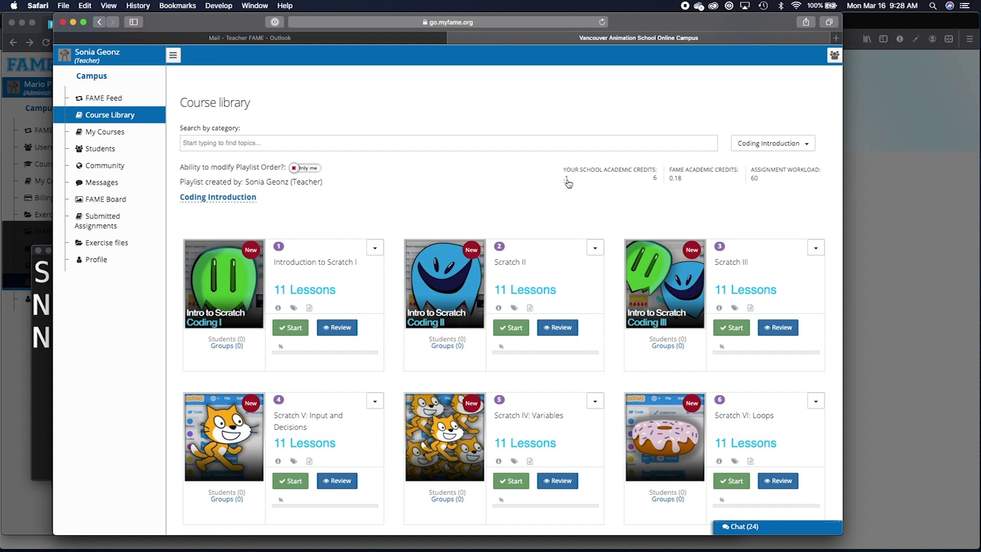
left_click(567, 180)
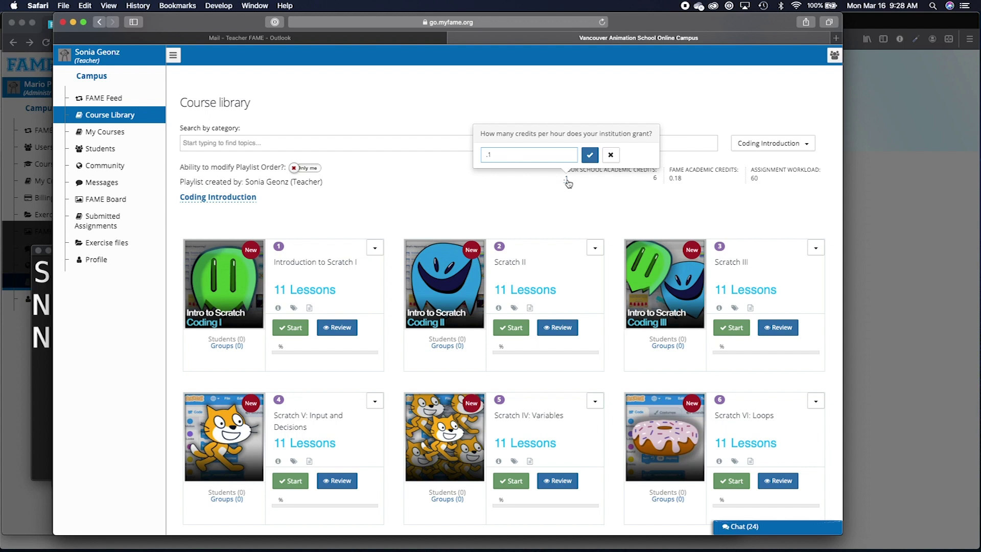
key("BackSpace")
type("3")
left_click(586, 156)
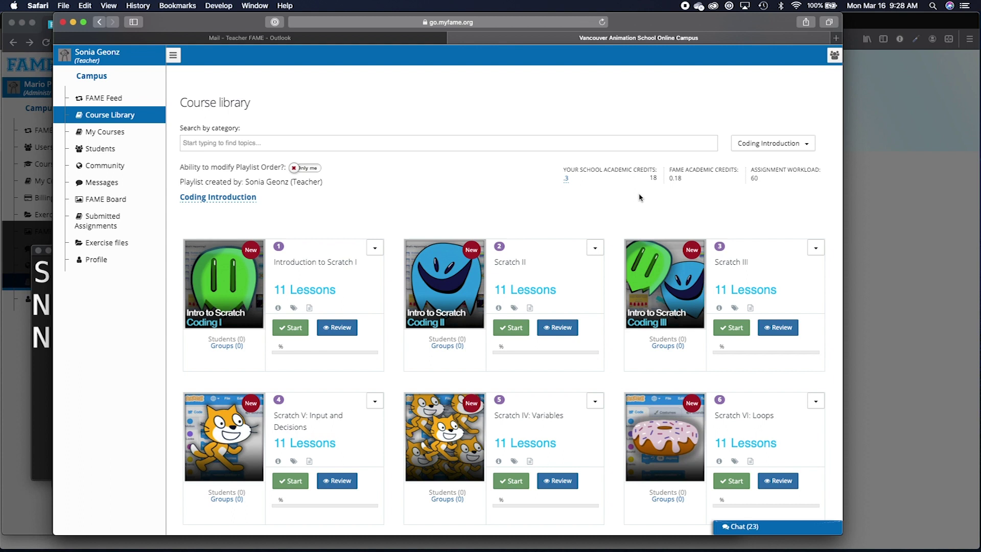
Drag Scratch IV: Variables into the first slot of the Coding Introduction playlist.
scroll(400, 199, "down", 1)
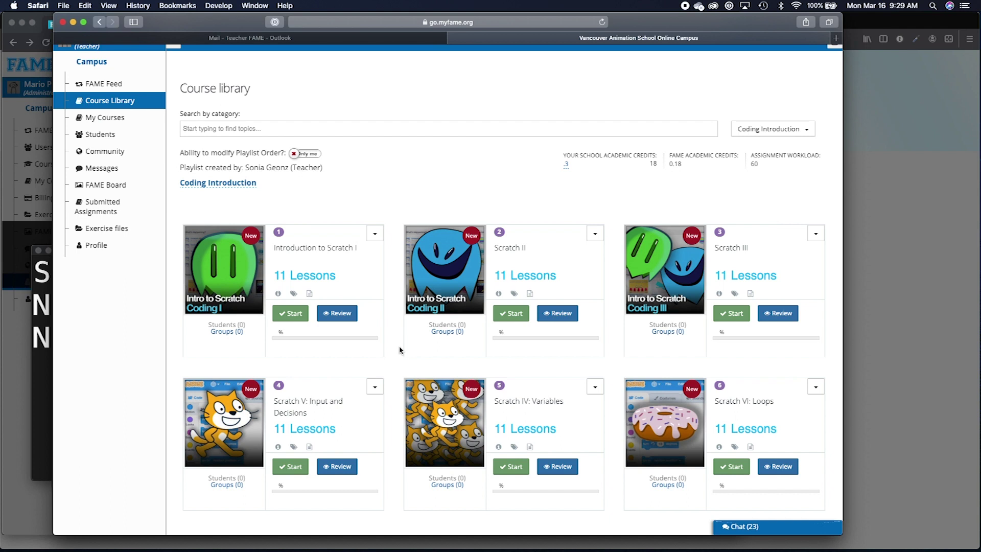
left_click_drag(444, 449, 260, 294)
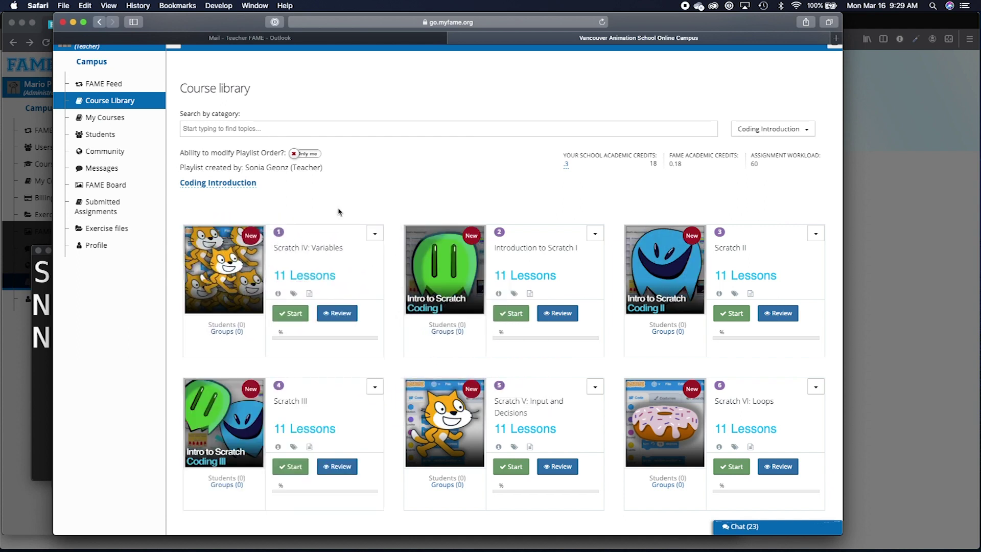
scroll(338, 211, "up", 2)
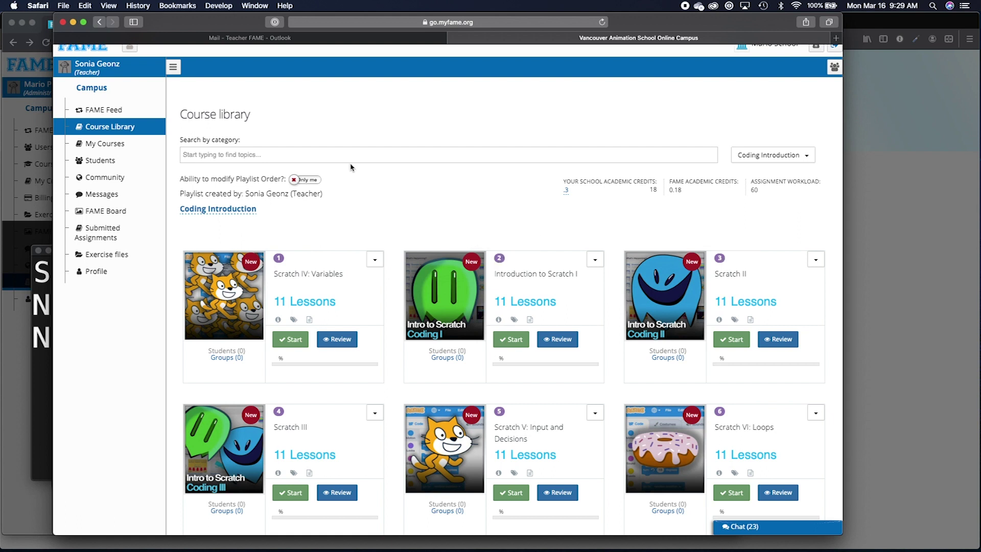
Make the playlist order public and change the certificate title to 'Introduction to Coding'.
left_click(316, 179)
left_click(241, 210)
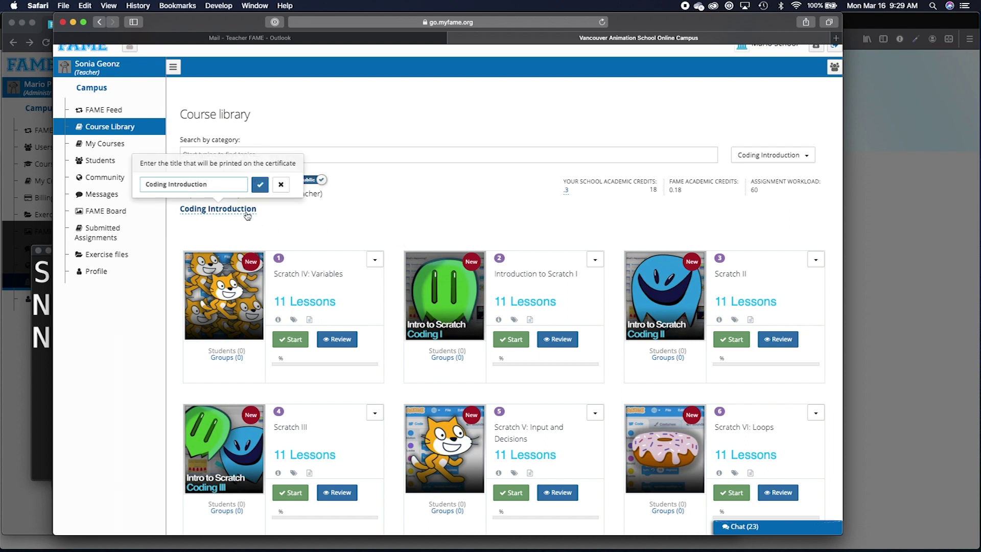
key("super+x")
key("super+Left")
key("super+v")
type("to")
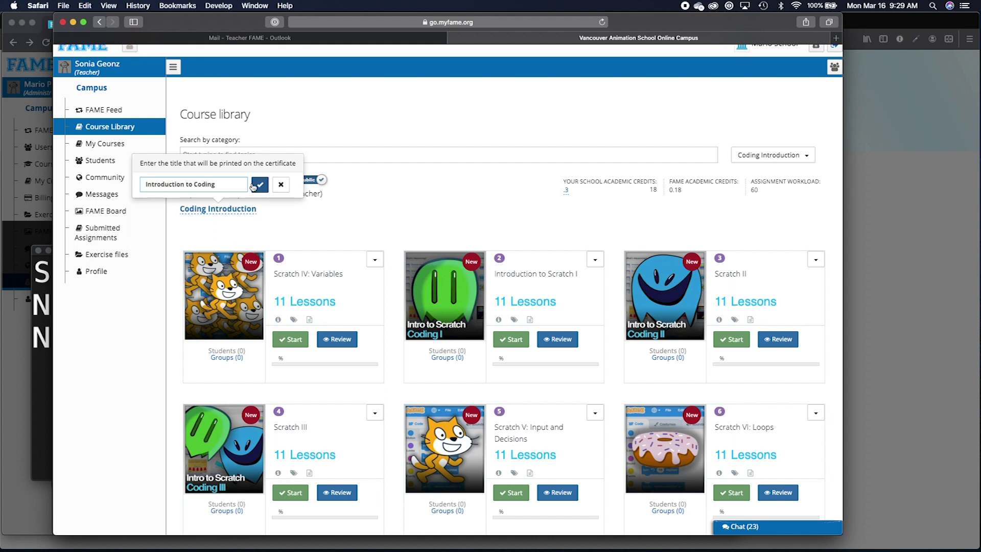
left_click(259, 185)
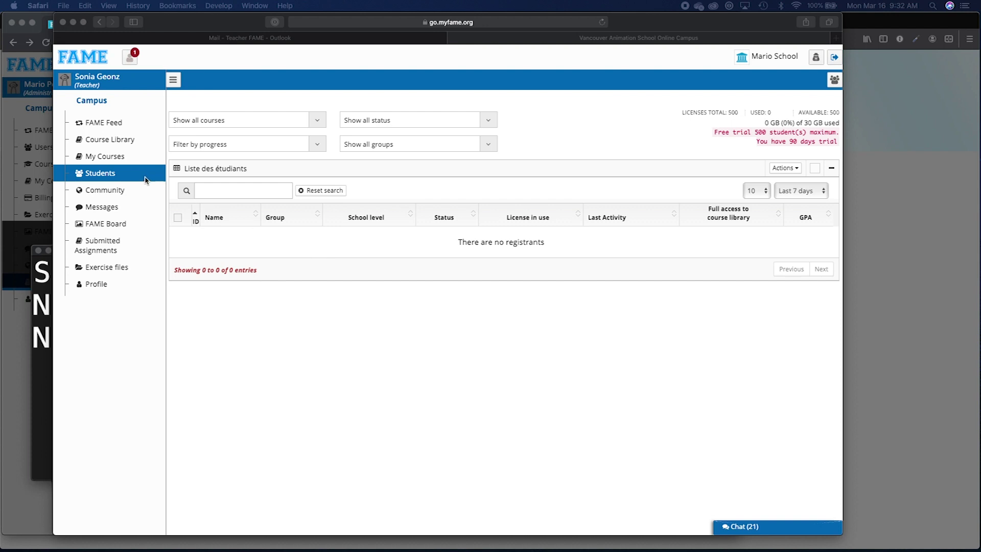
Add a single student by pasting their e-mail, first name and last name, then send the invite.
left_click(782, 169)
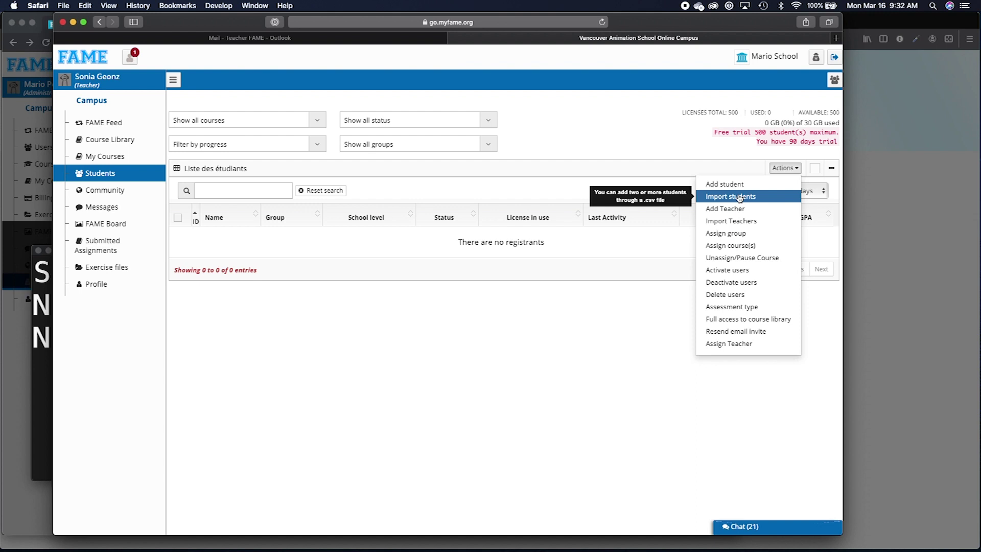
left_click(733, 187)
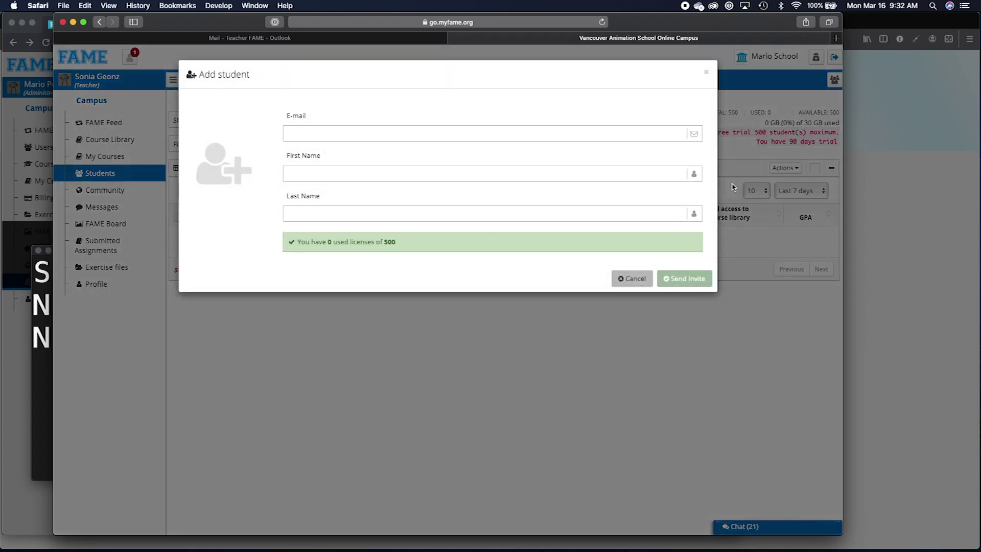
left_click(417, 136)
key("super+v")
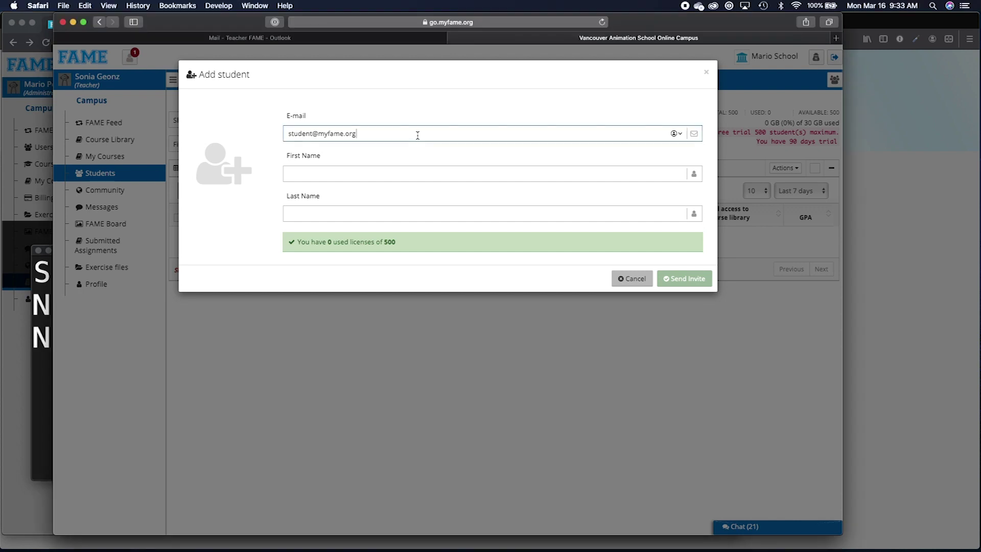
left_click(366, 173)
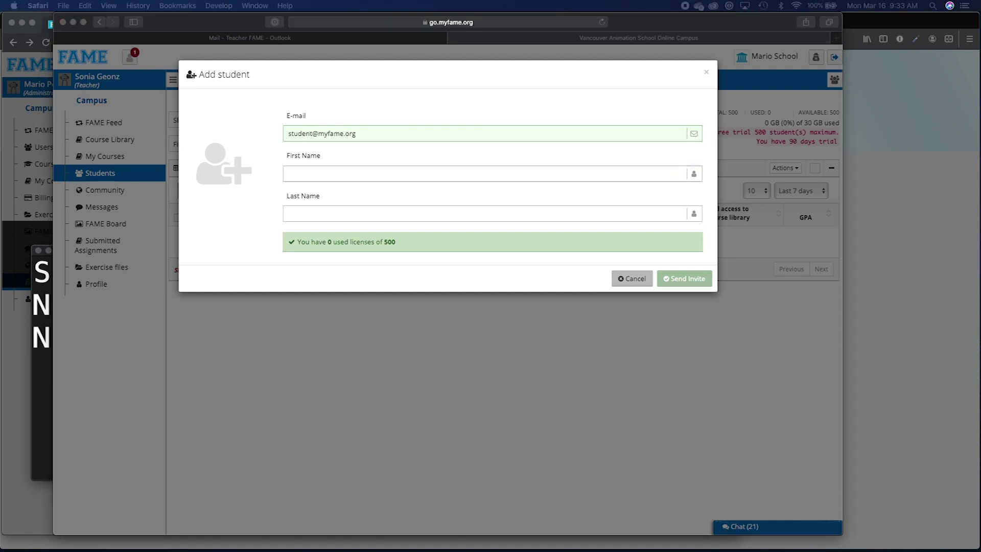
left_click(332, 176)
left_click(333, 175)
left_click(357, 213)
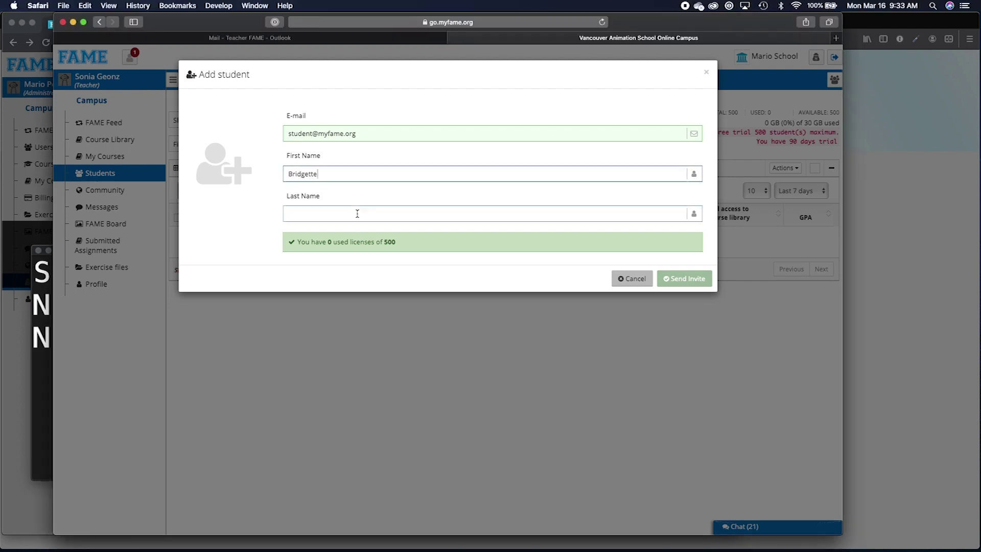
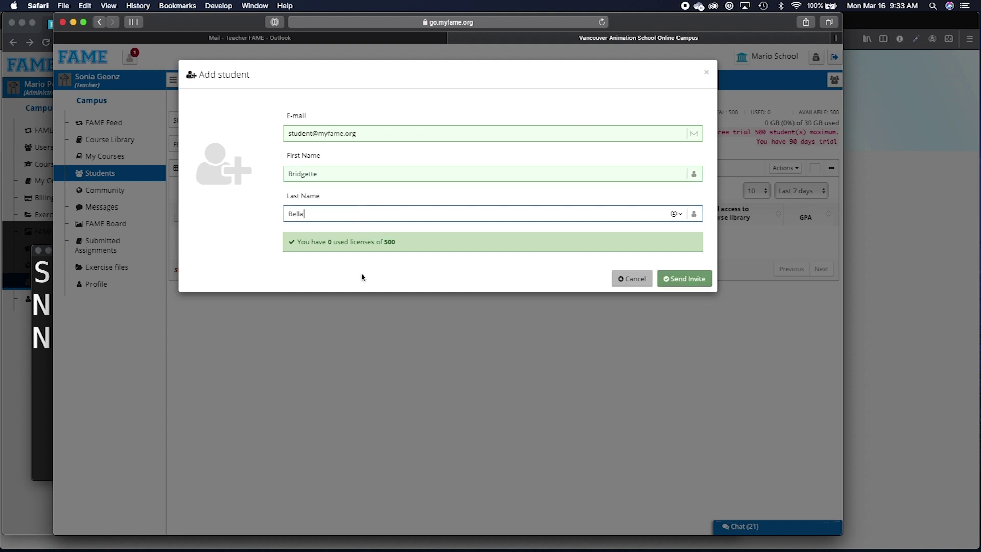
left_click(687, 280)
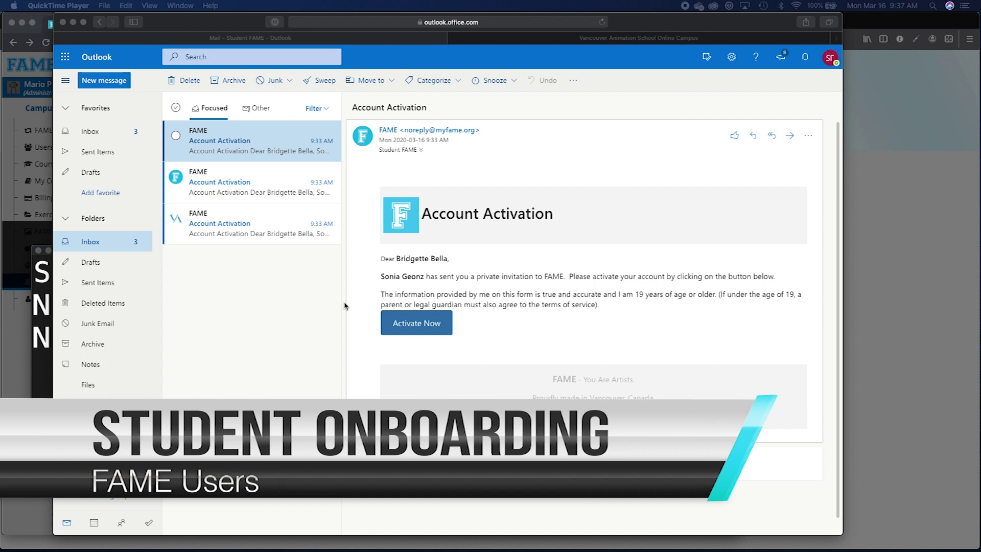
Open the Account Activation e-mail in the student's Outlook inbox and follow its Activate Now link.
left_click(260, 296)
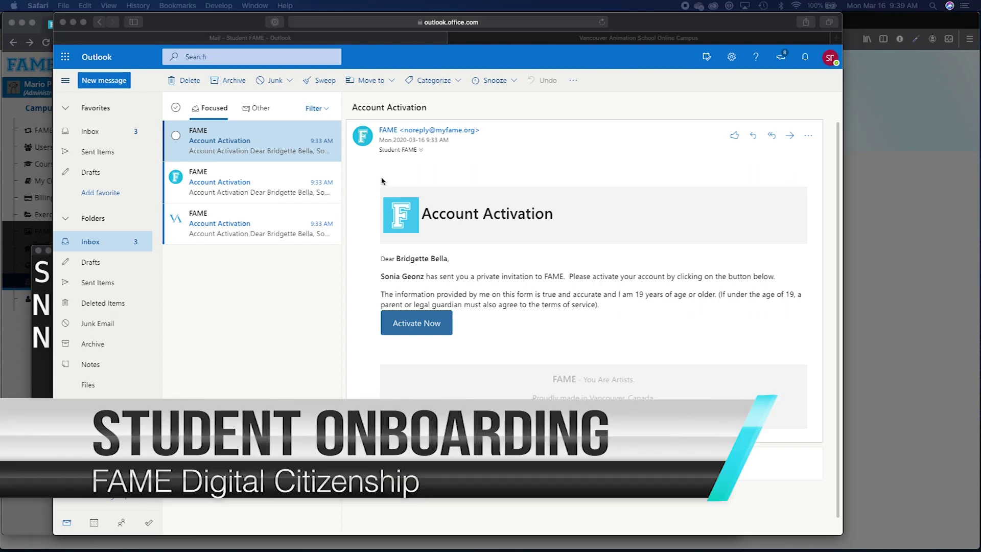
left_click(520, 187)
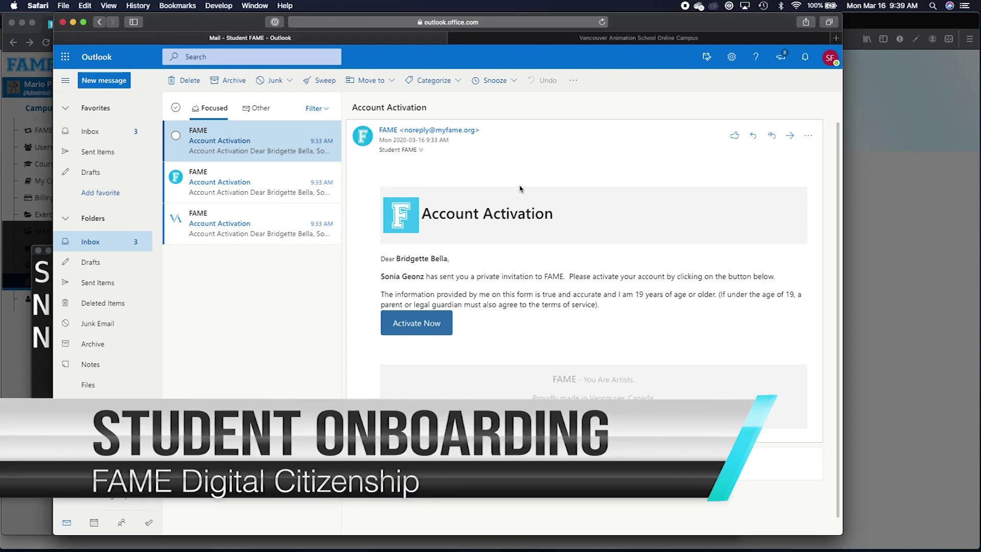
left_click(420, 324)
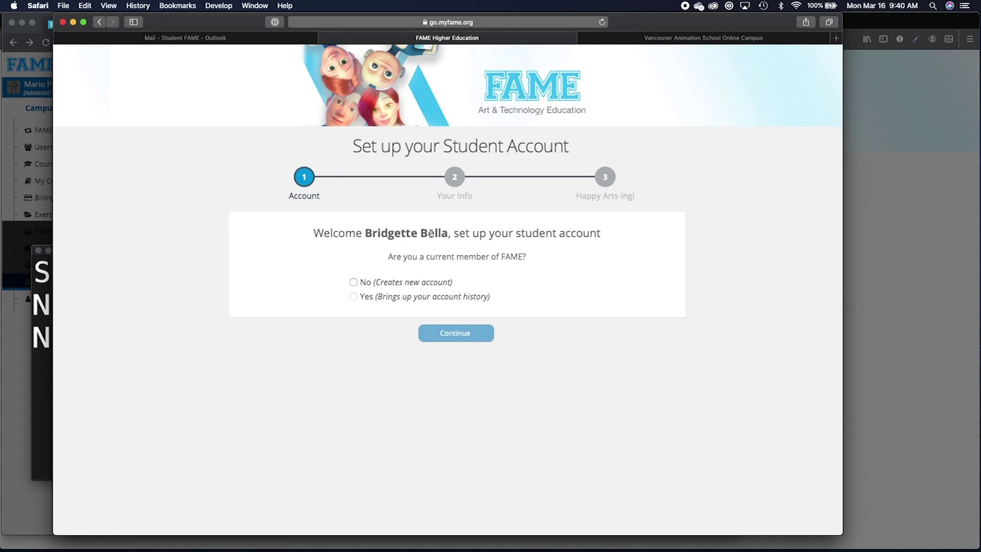
Choose to create a new account and set the school level to Post Secondary.
left_click_drag(513, 234, 604, 233)
left_click(363, 267)
left_click(353, 283)
left_click(432, 334)
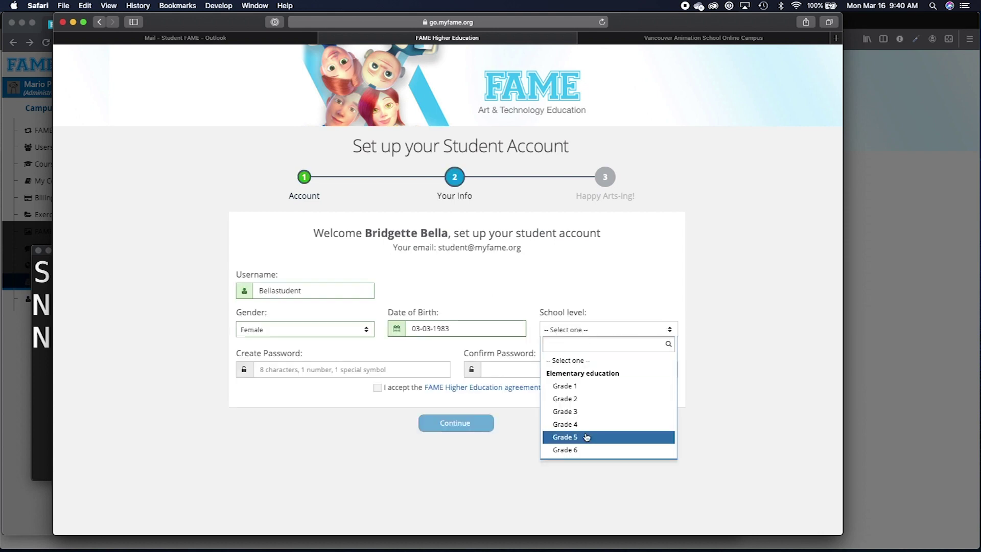
scroll(587, 436, "down", 5)
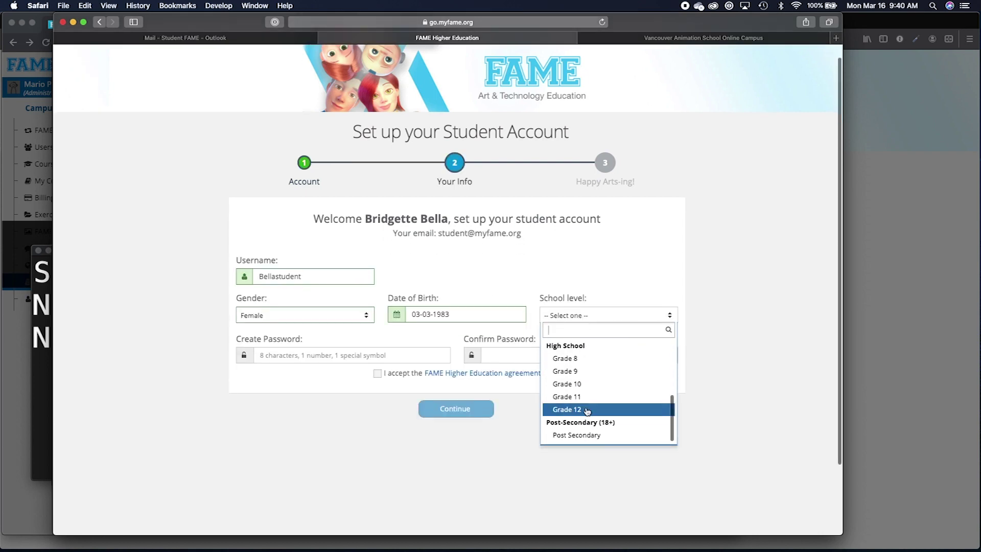
left_click(578, 410)
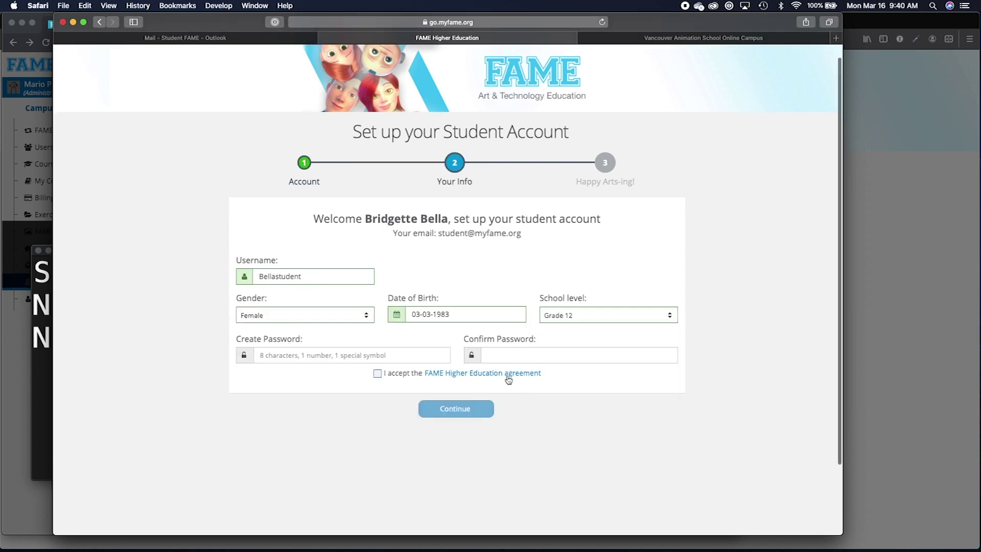
left_click(588, 321)
scroll(578, 372, "down", 2)
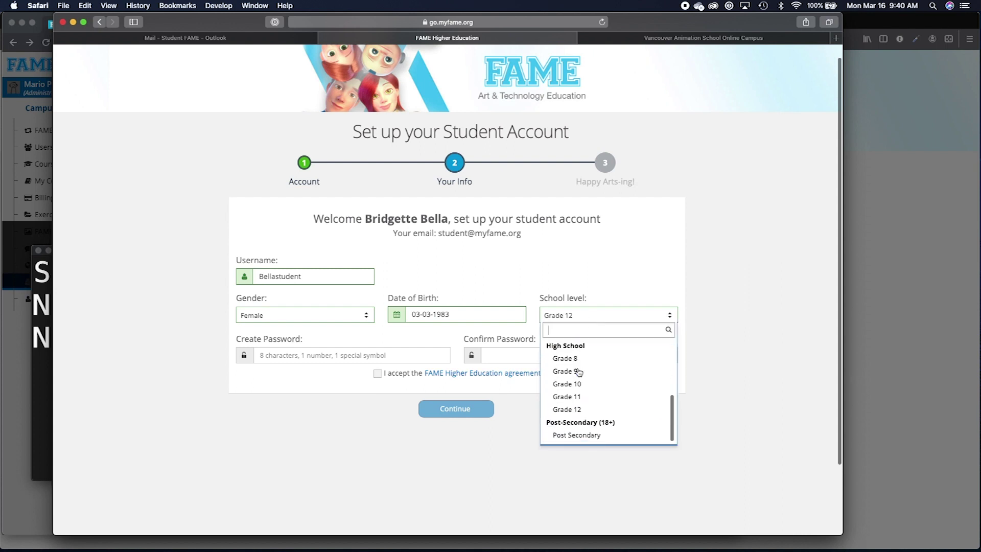
left_click(570, 434)
Enter and confirm the password, accept the agreement, submit the account, and start learning.
left_click(347, 354)
type("••••••••")
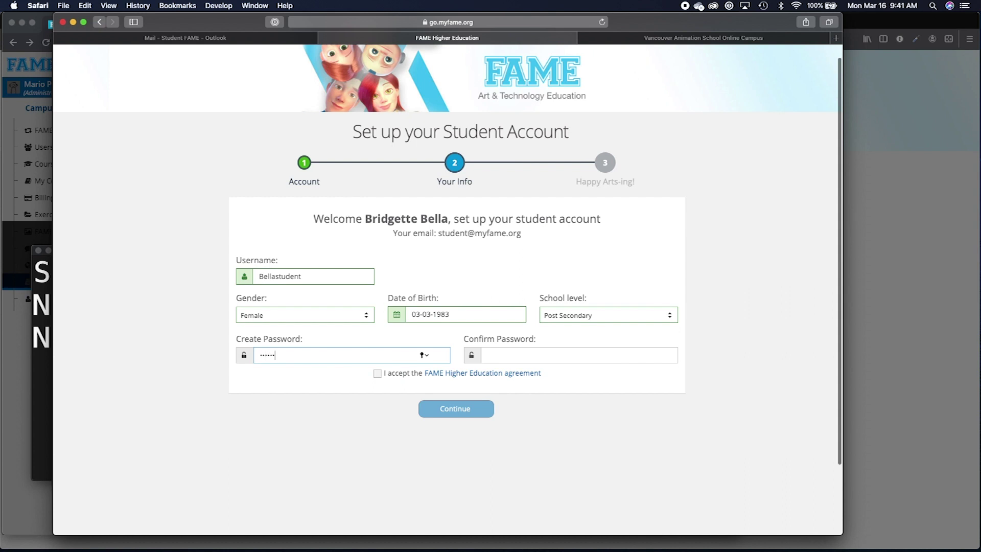
key("Tab")
type("•••••")
key("BackSpace")
key("BackSpace")
key("BackSpace")
key("BackSpace")
key("BackSpace")
type("••••••••")
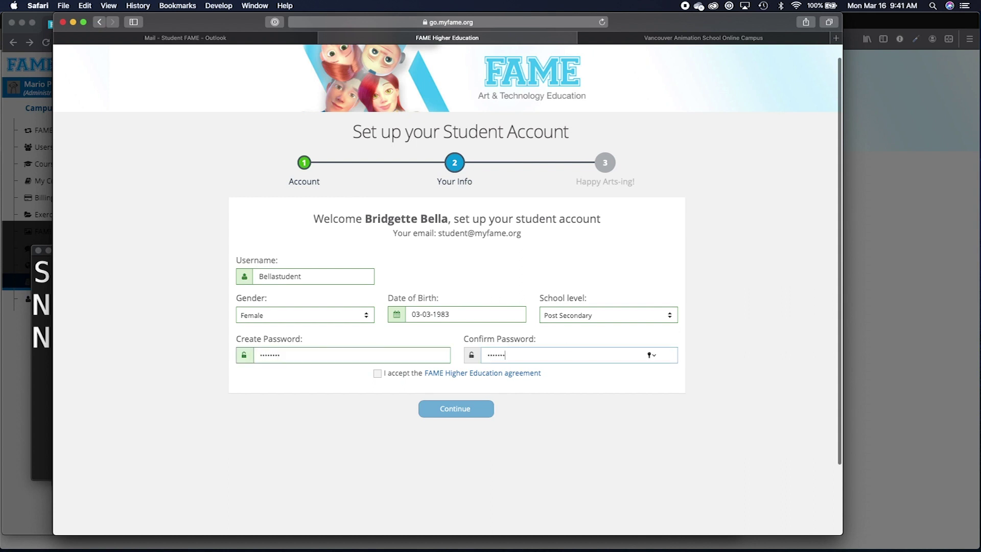
left_click(377, 373)
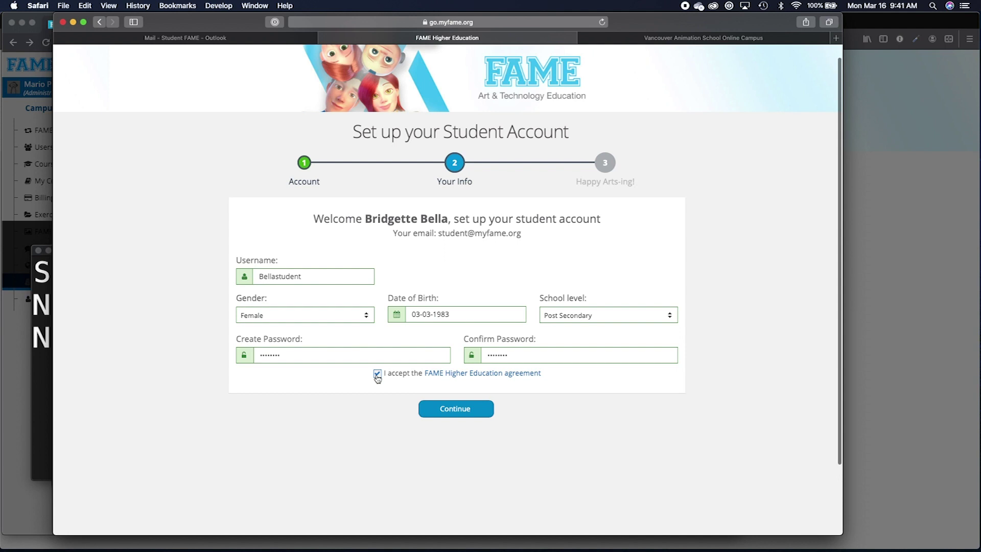
left_click(444, 409)
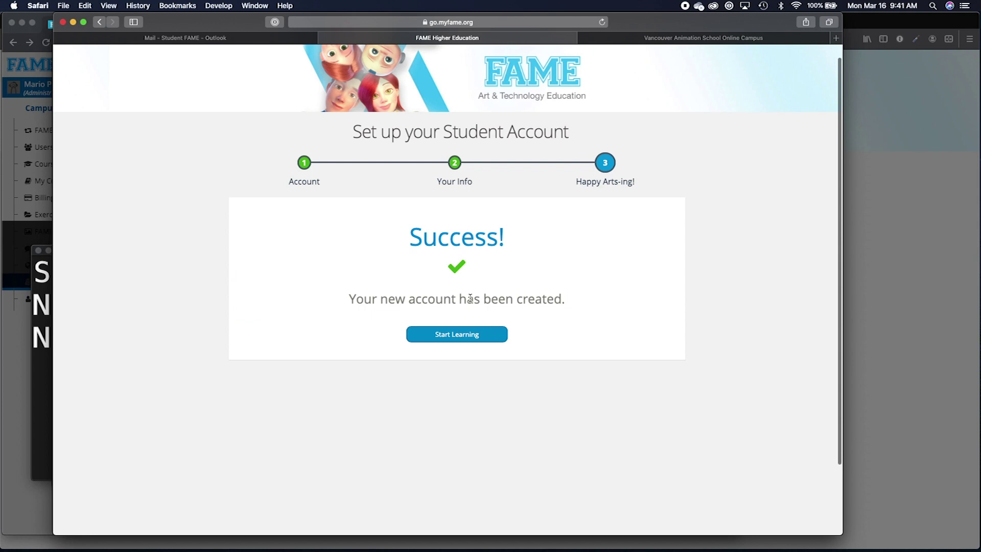
left_click(463, 337)
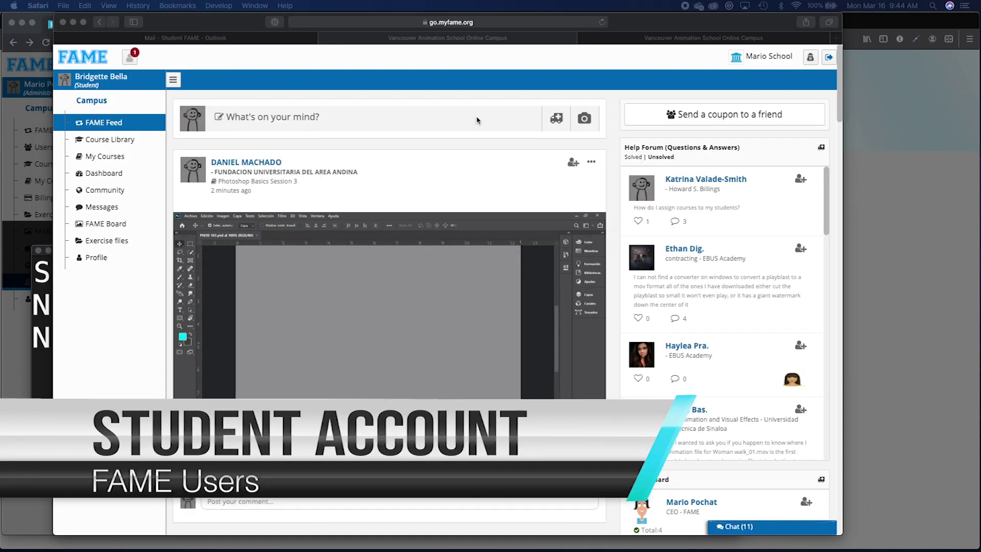
Open the student's notifications to see the New Course Assigned notice.
left_click(459, 88)
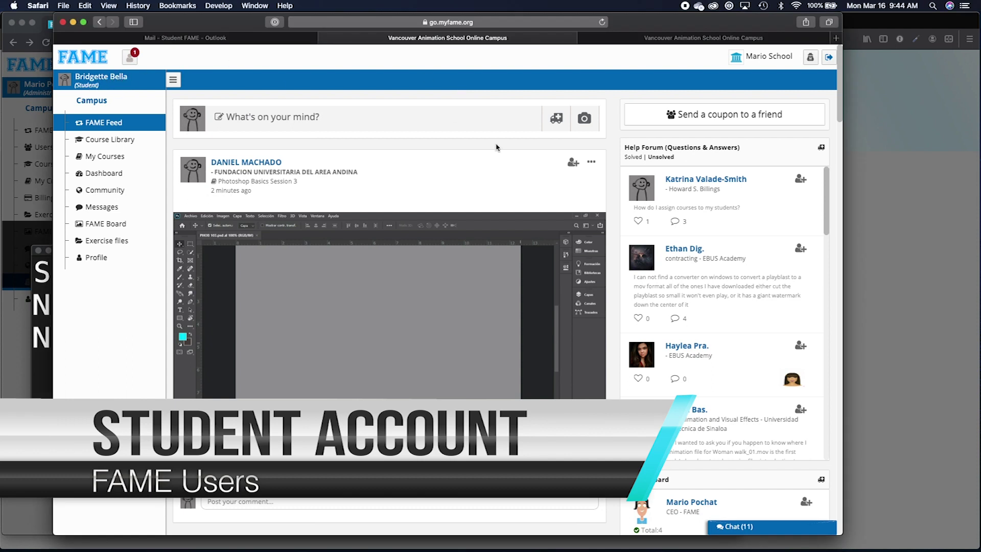
triple_click(770, 61)
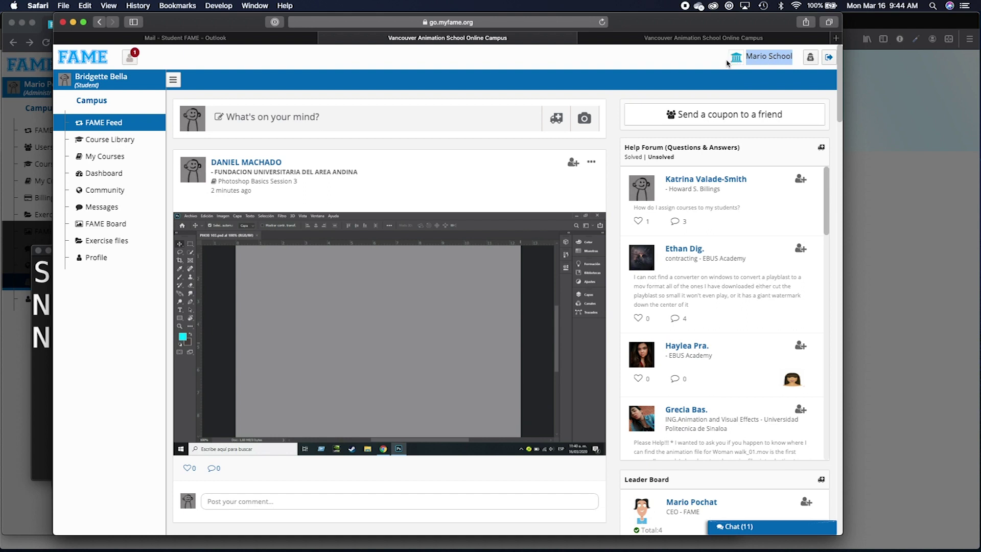
left_click(660, 55)
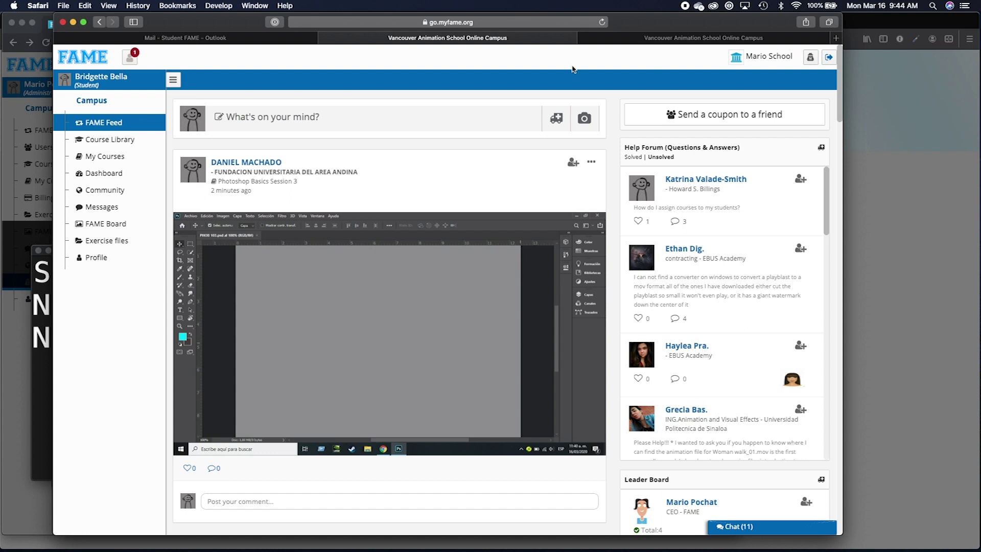
left_click(132, 61)
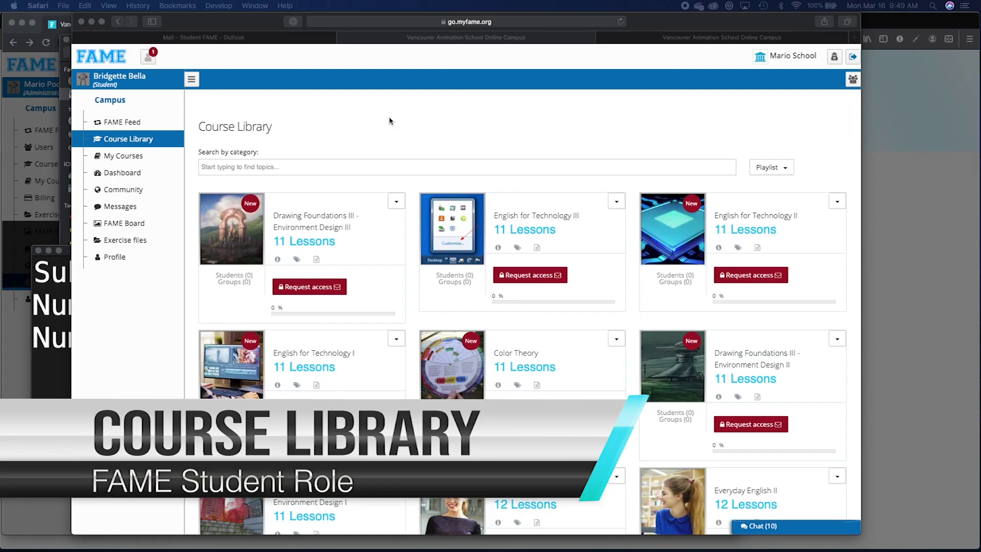
Scroll down through the student's Course Library in Safari.
left_click(389, 121)
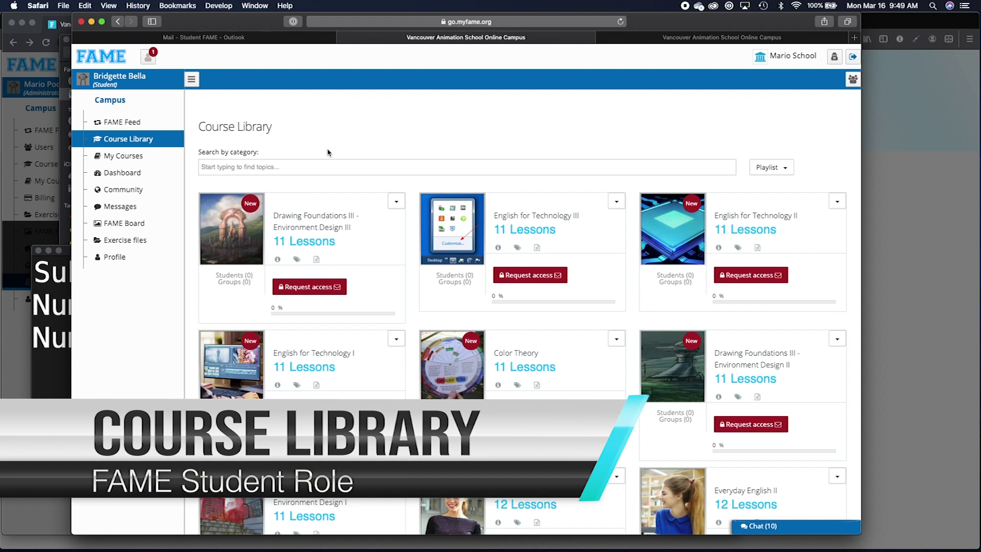
scroll(391, 237, "down", 3)
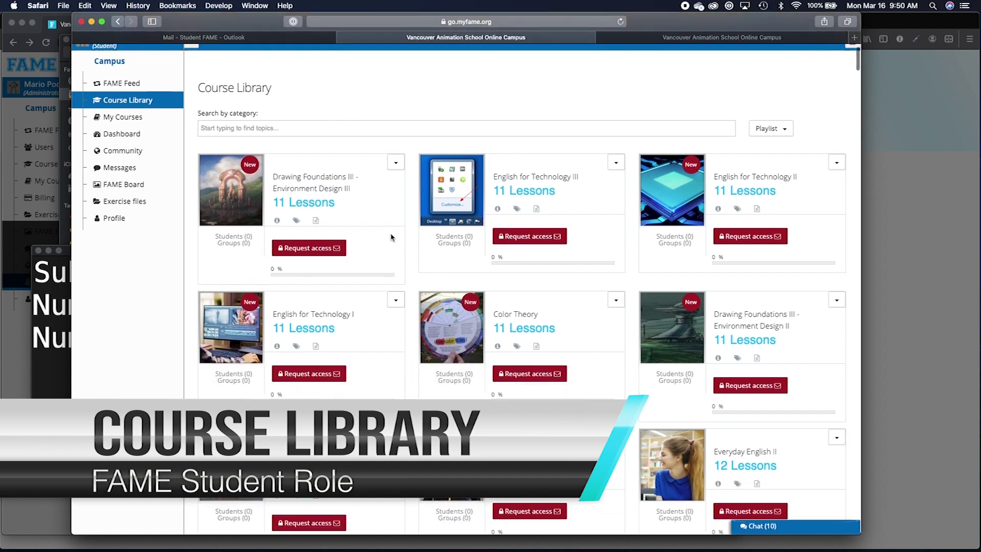
scroll(376, 263, "down", 1)
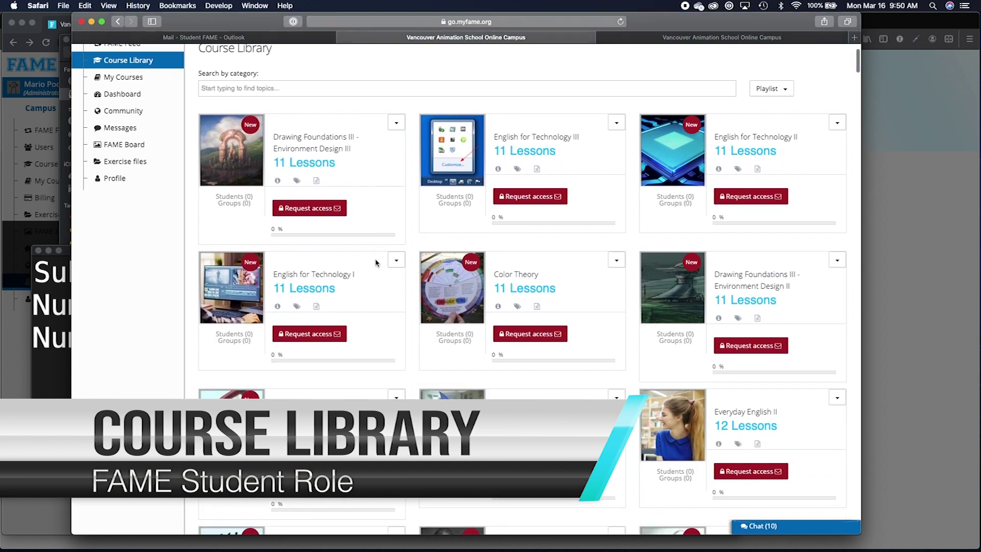
scroll(375, 263, "down", 8)
scroll(376, 263, "down", 12)
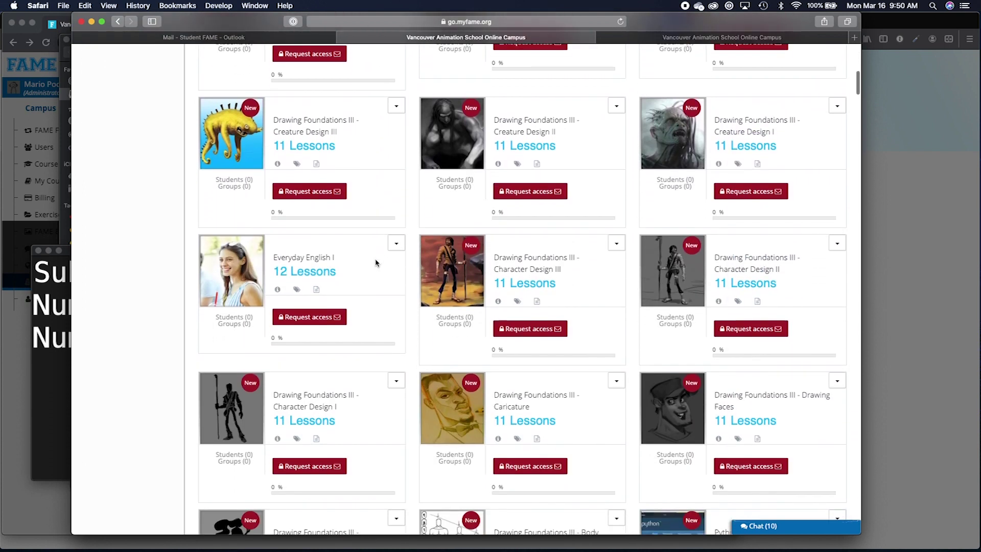
scroll(375, 263, "down", 5)
scroll(375, 262, "down", 10)
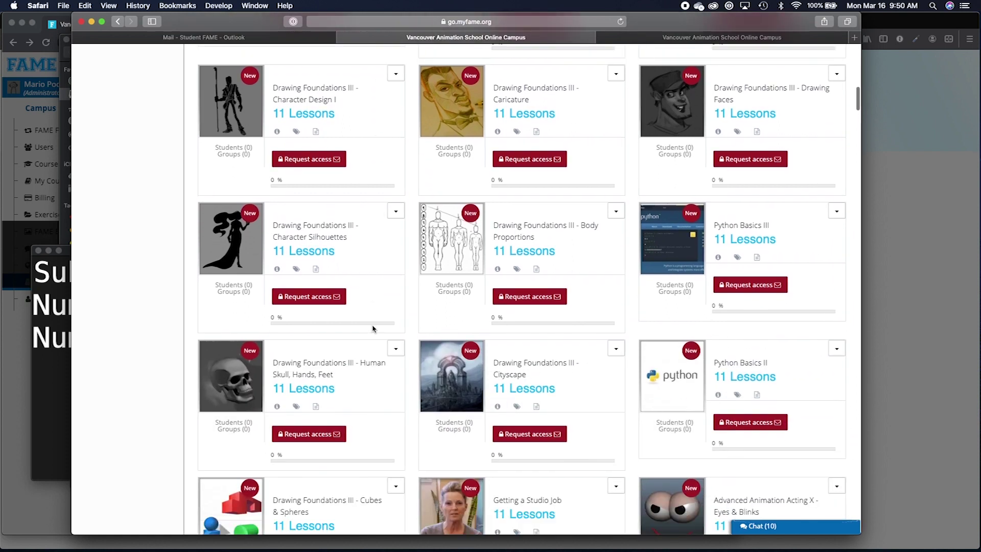
scroll(373, 329, "down", 1)
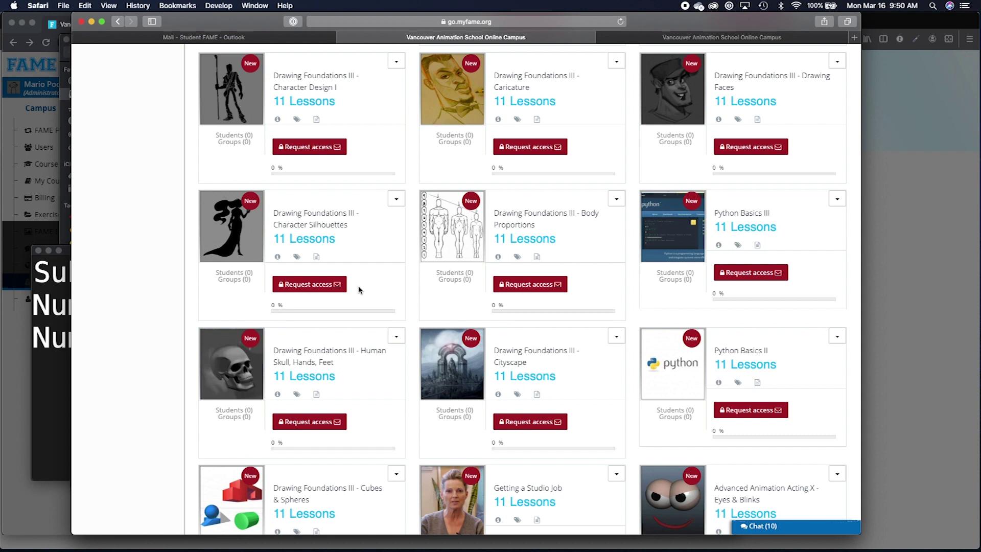
scroll(359, 290, "down", 2)
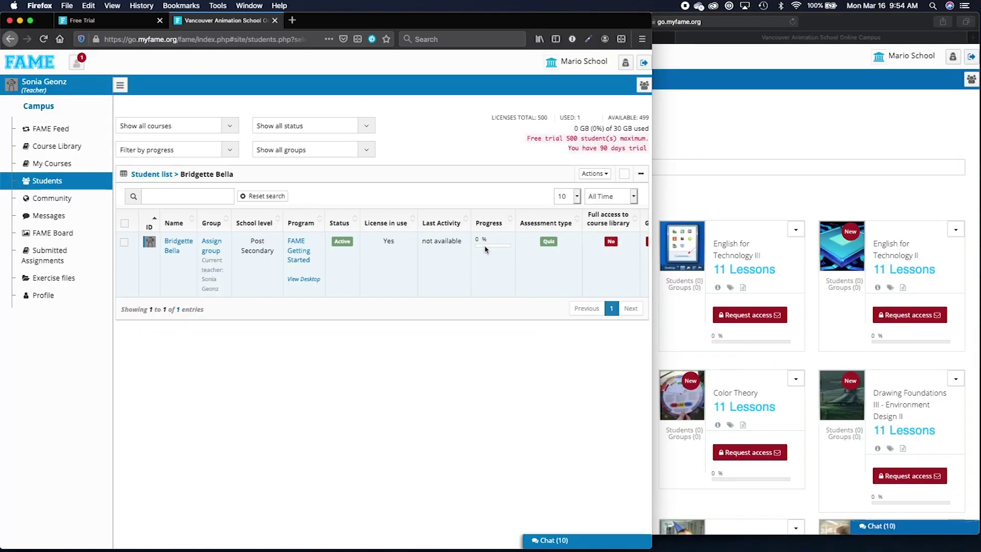
left_click(726, 125)
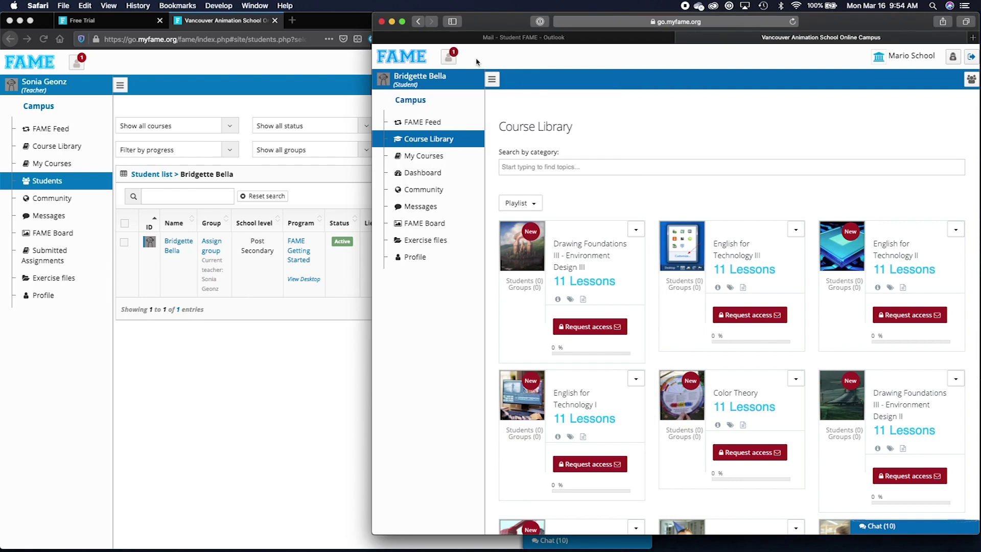
left_click(448, 59)
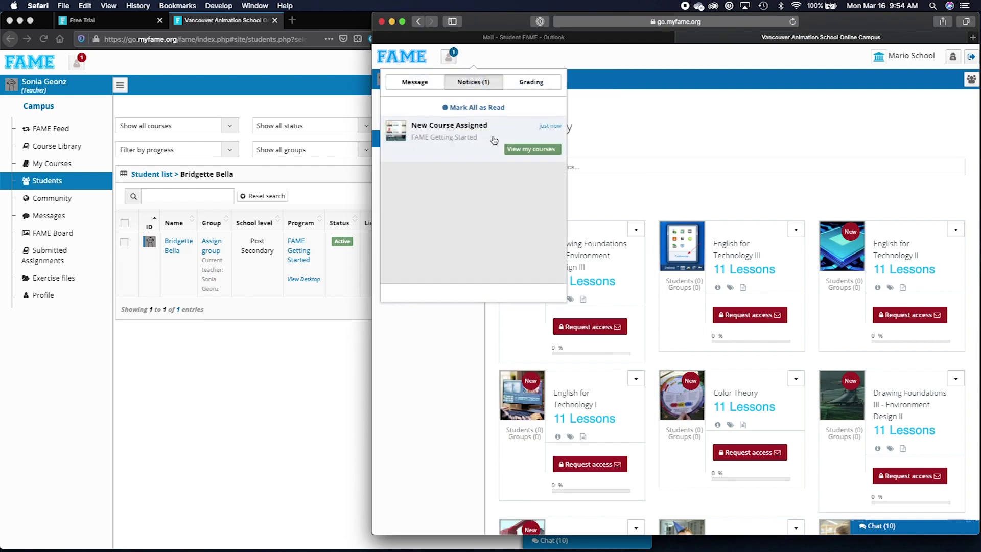
left_click(638, 145)
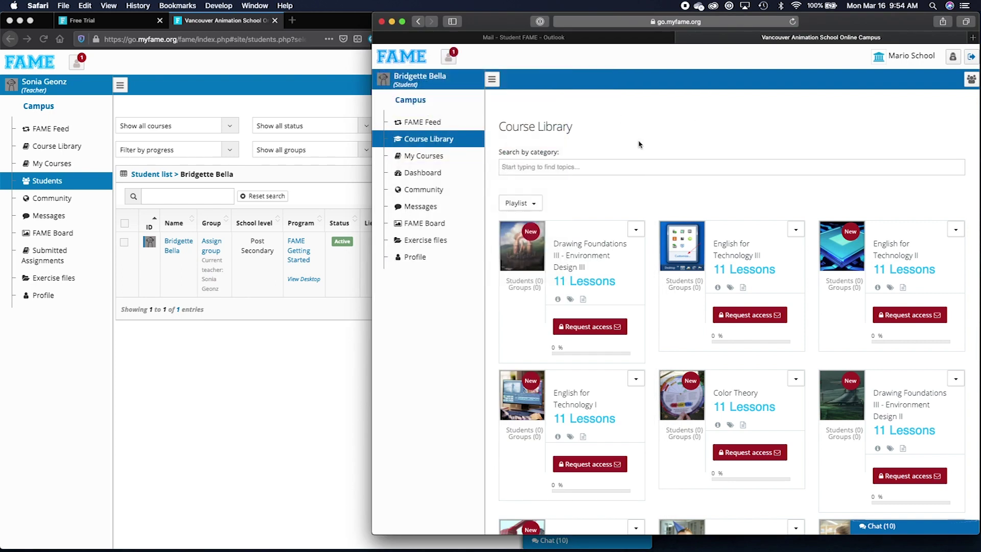
scroll(639, 144, "down", 5)
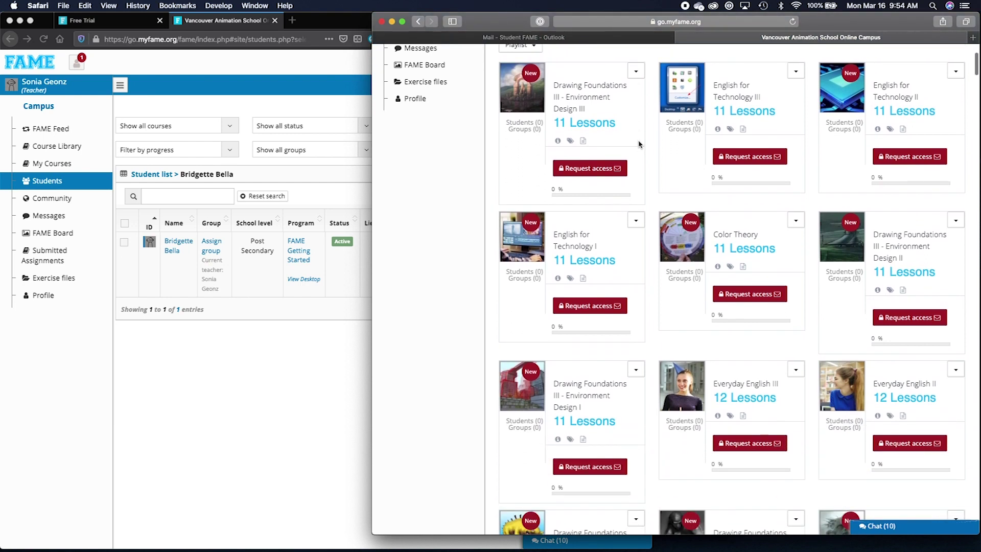
scroll(657, 186, "down", 8)
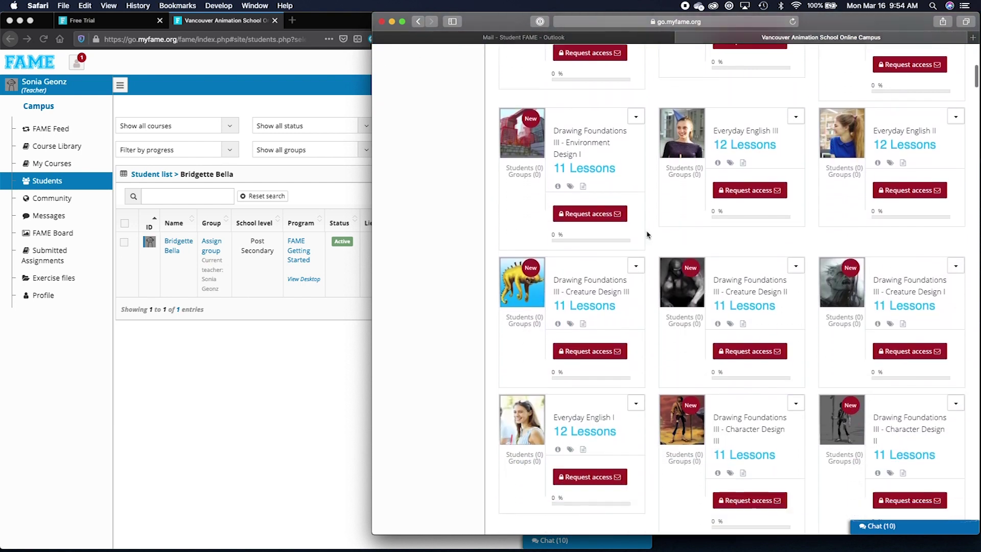
scroll(653, 202, "up", 6)
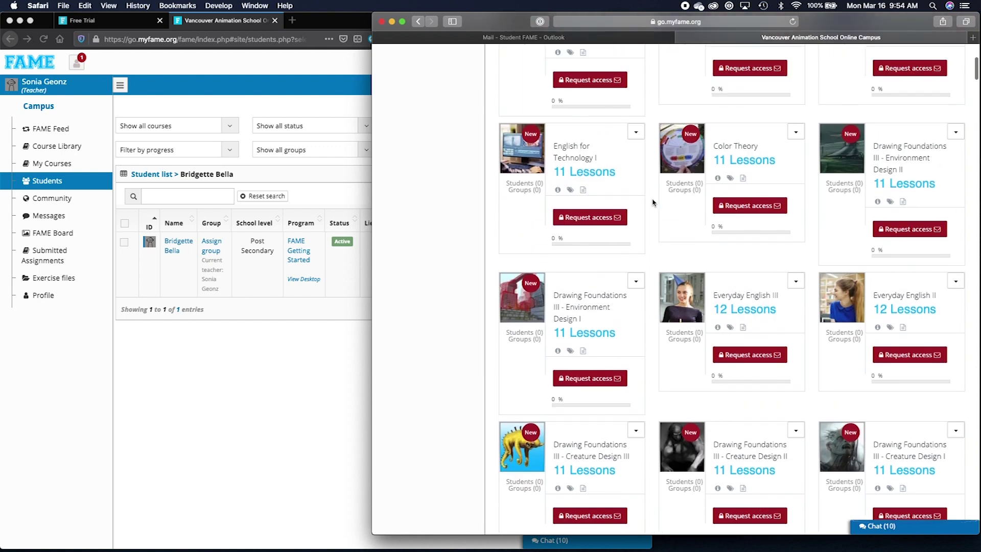
scroll(652, 202, "up", 5)
left_click(261, 342)
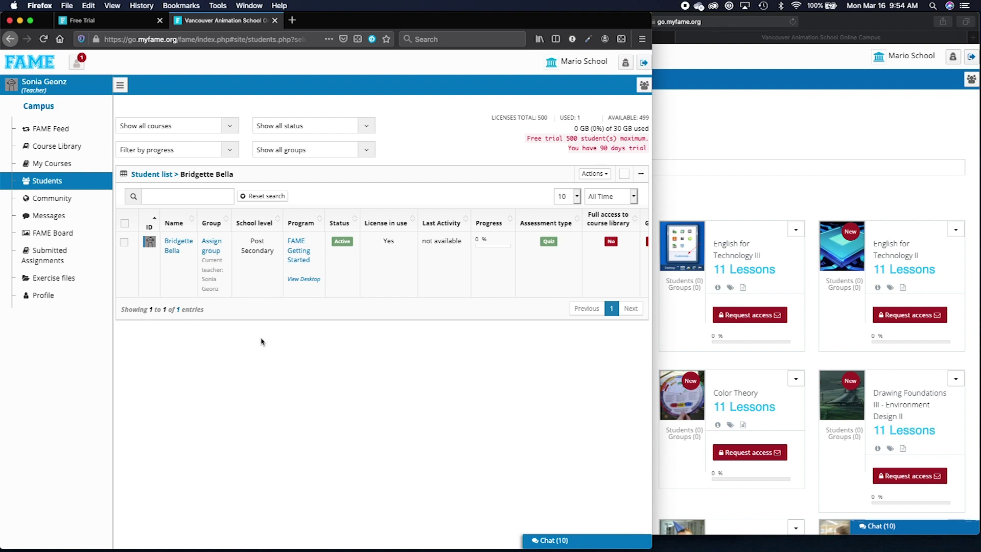
Assign the Introduction to Scratch I course to the student's enrolment row.
left_click(124, 244)
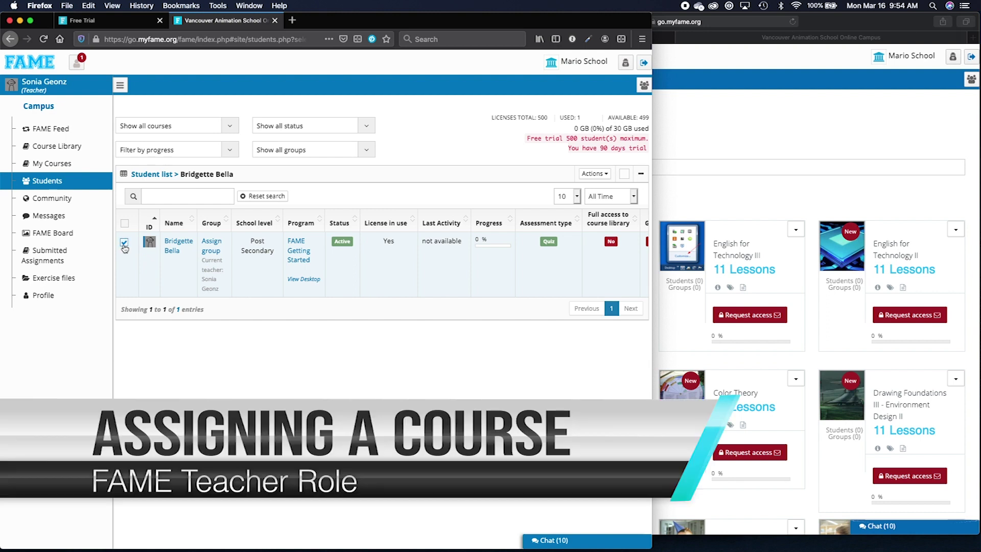
left_click(607, 176)
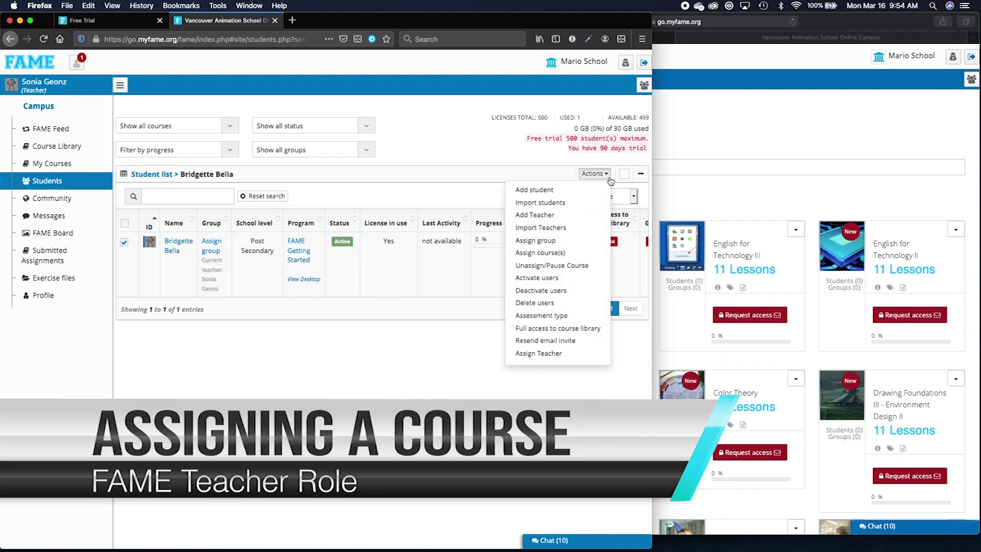
left_click(578, 253)
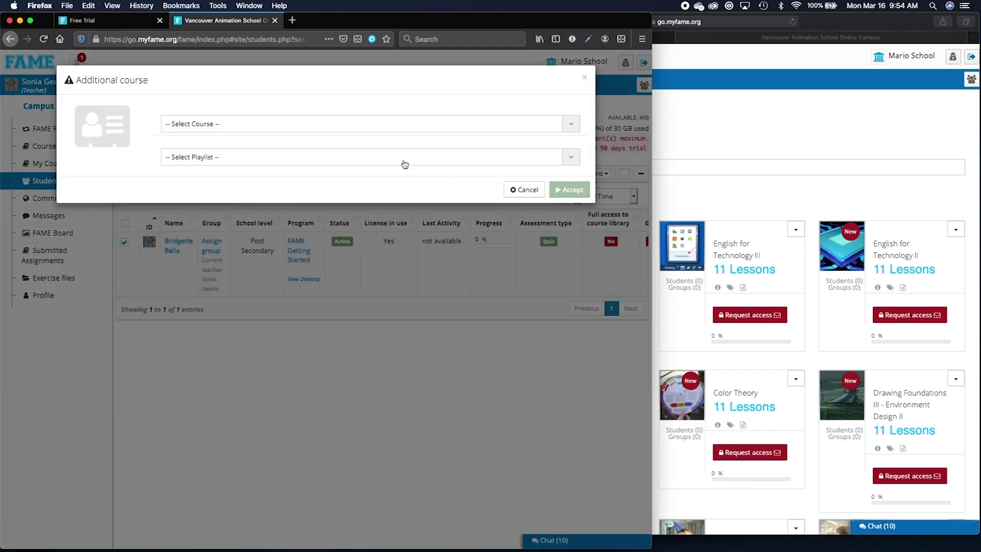
left_click(366, 127)
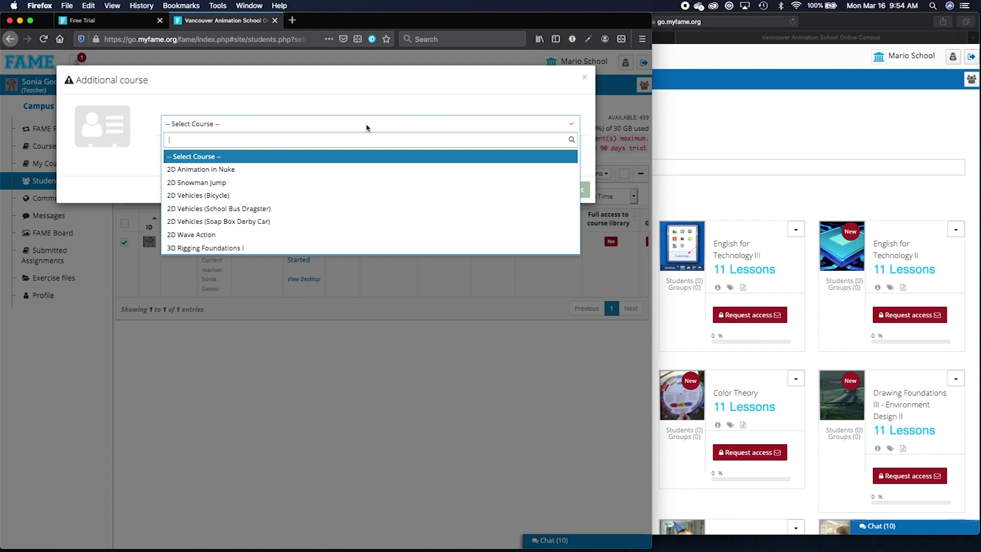
type("scr")
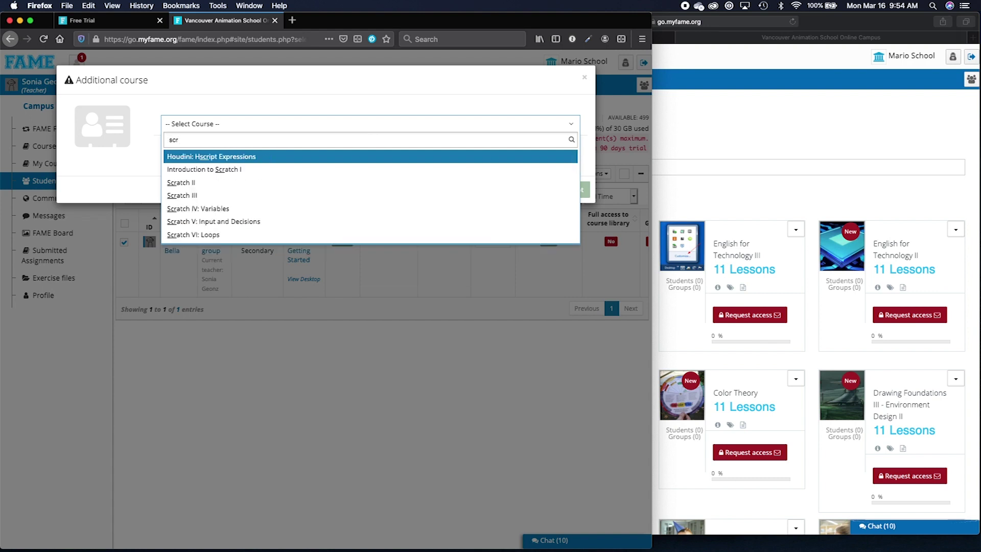
type("at")
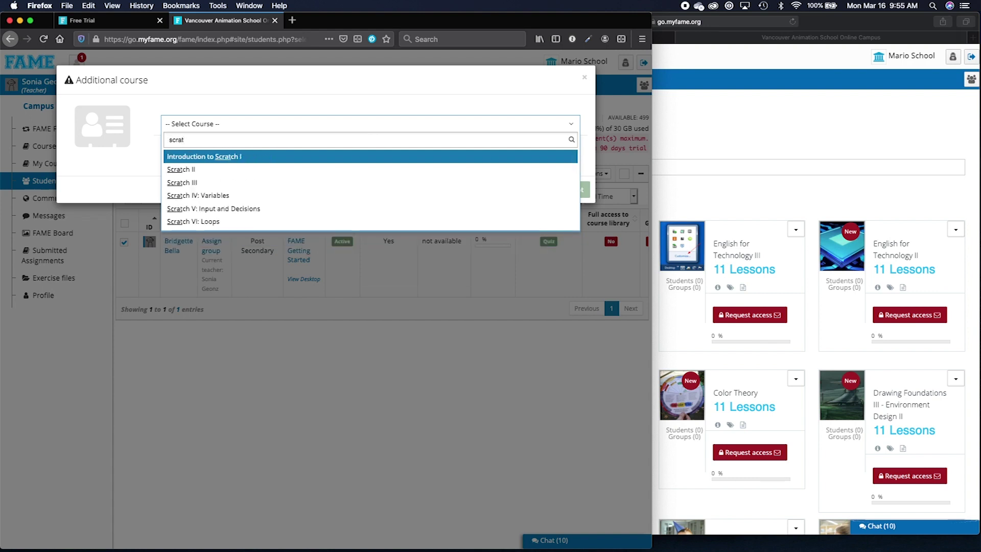
key("Return")
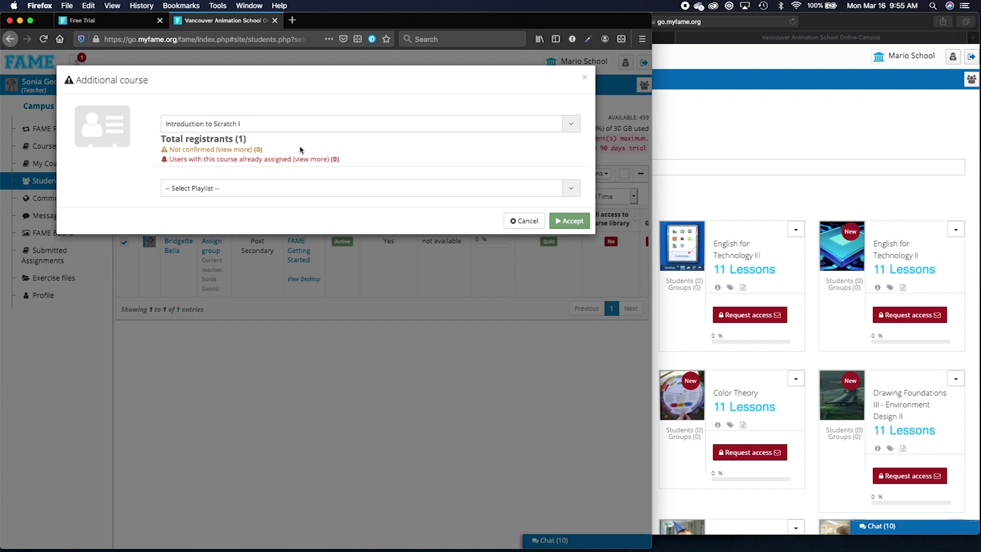
left_click(573, 222)
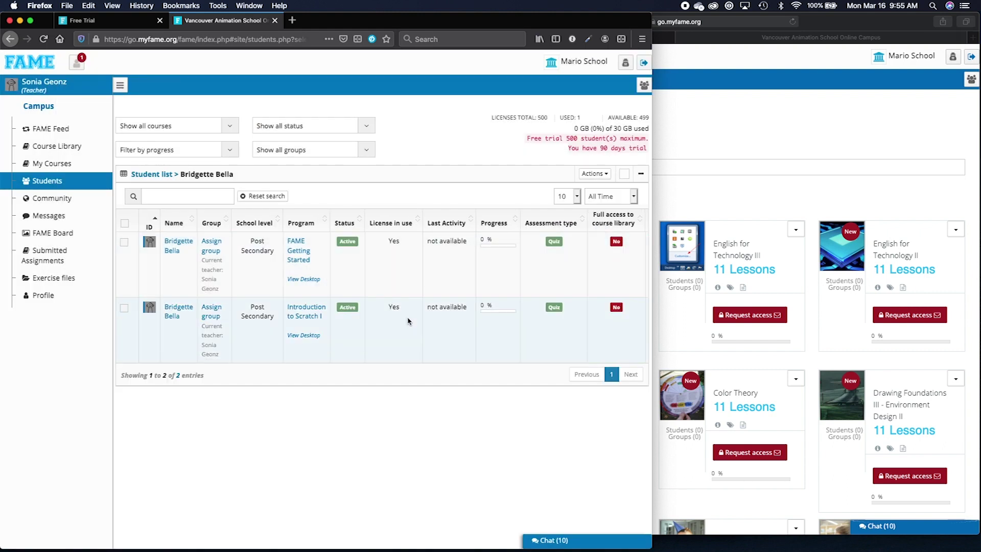
left_click(657, 202)
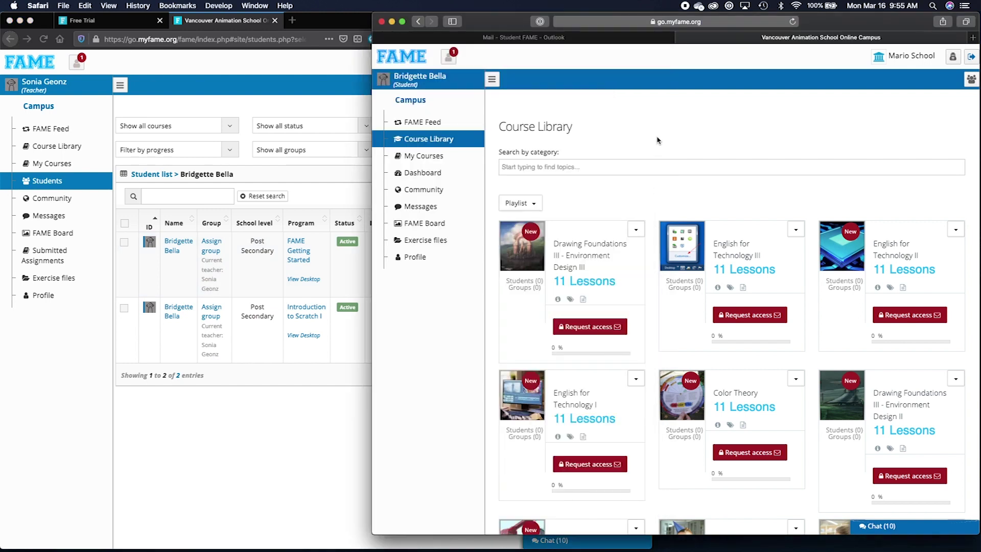
Reload the student's page, view My Courses from notifications, then reselect the student's row in the teacher list.
left_click(792, 21)
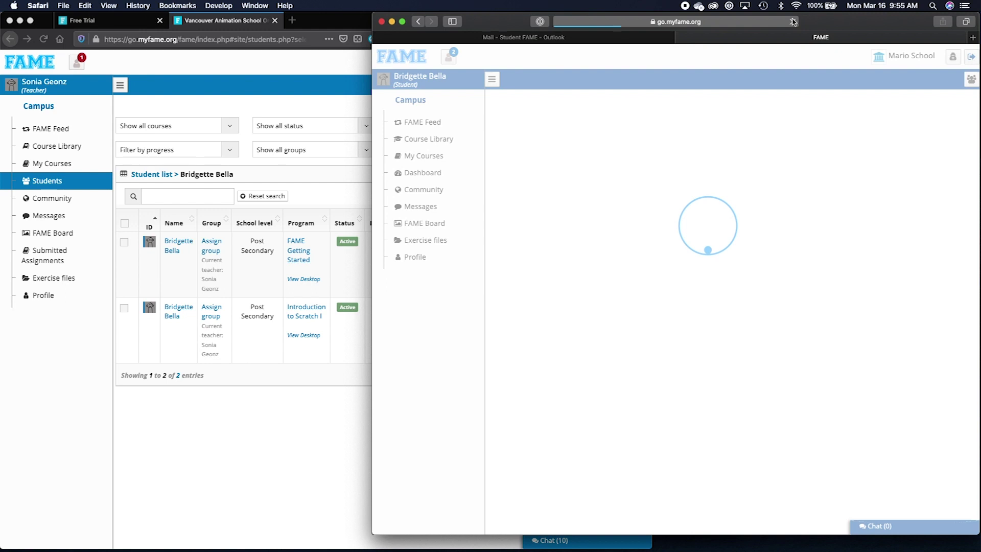
left_click(456, 62)
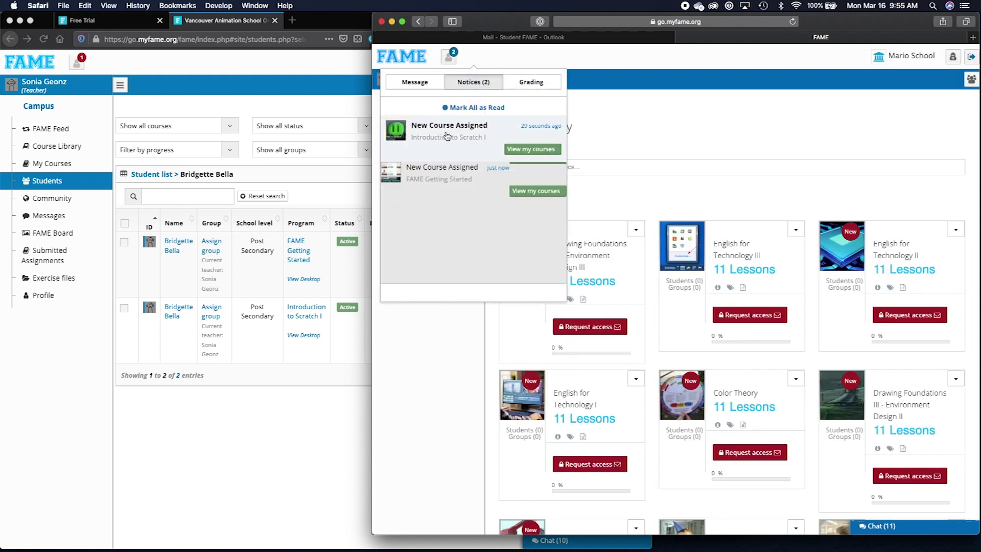
left_click(522, 153)
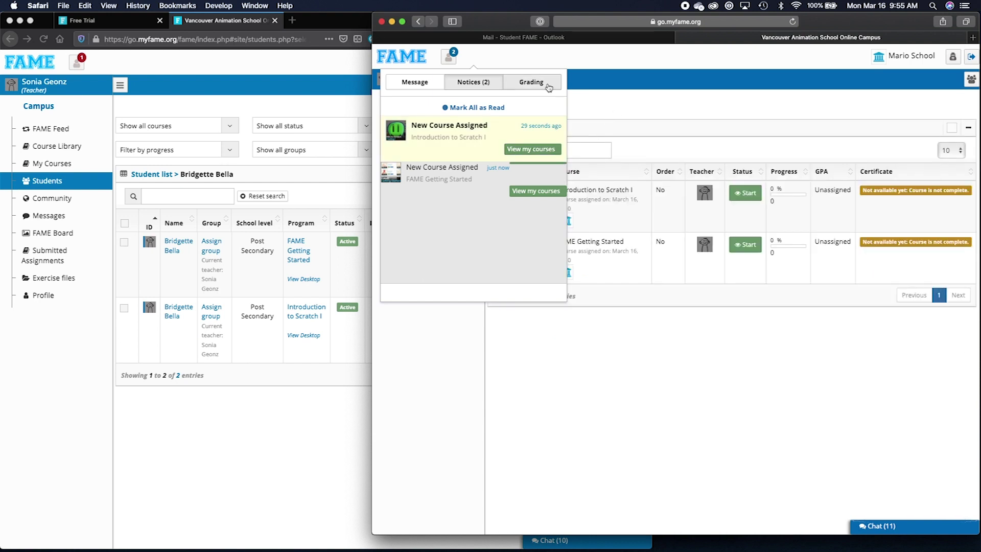
left_click(528, 61)
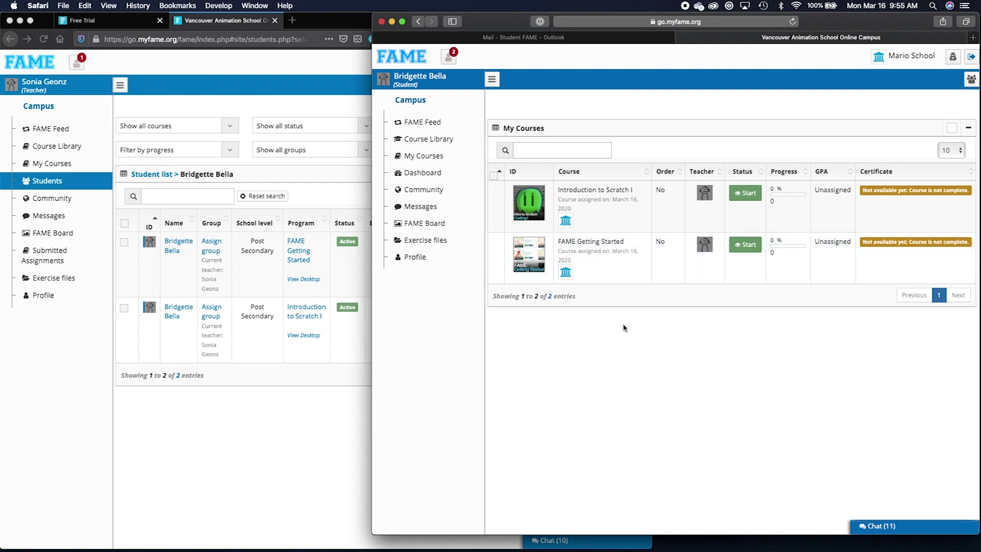
left_click(287, 445)
left_click(124, 243)
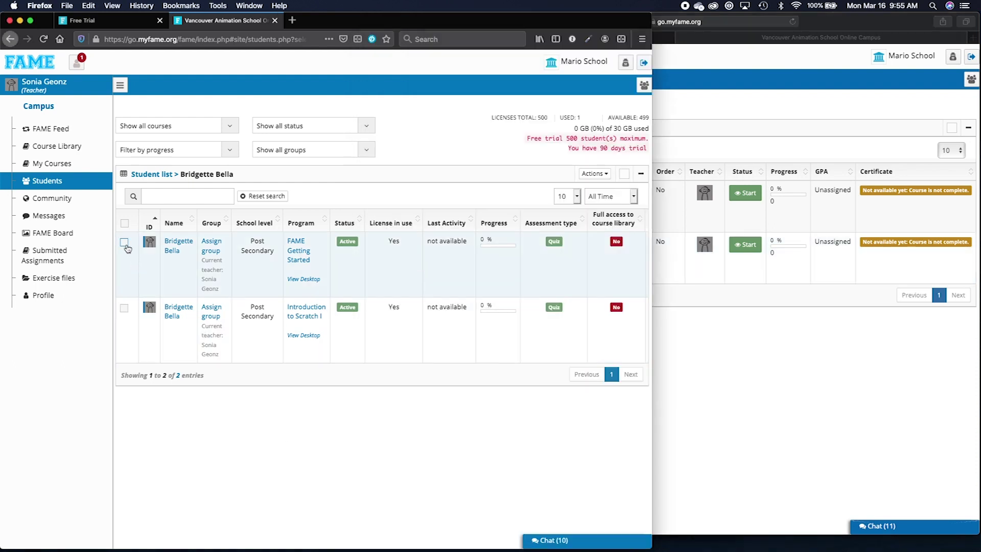
Start Assign course(s) for the student and list playlists, including Introduction to Coding (6 courses).
left_click(594, 179)
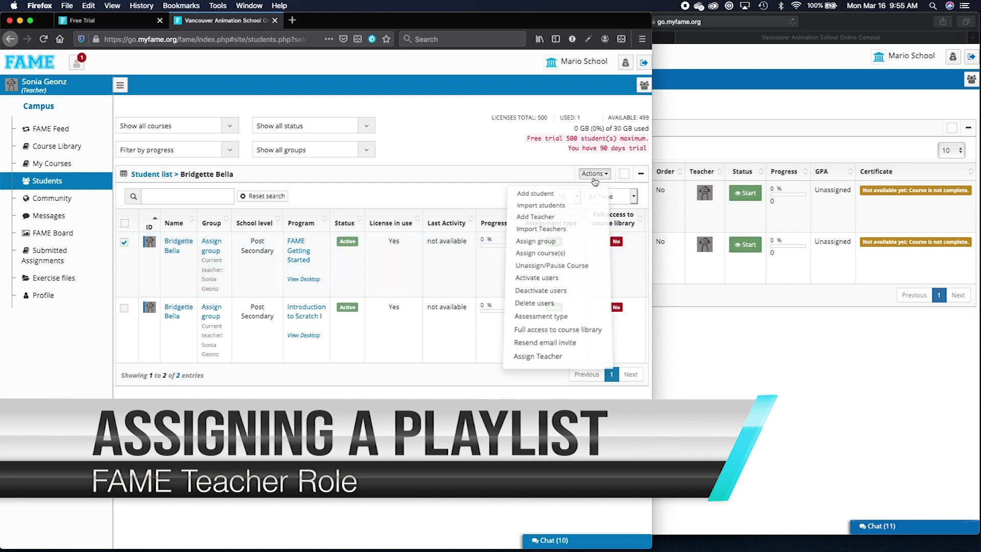
left_click(564, 252)
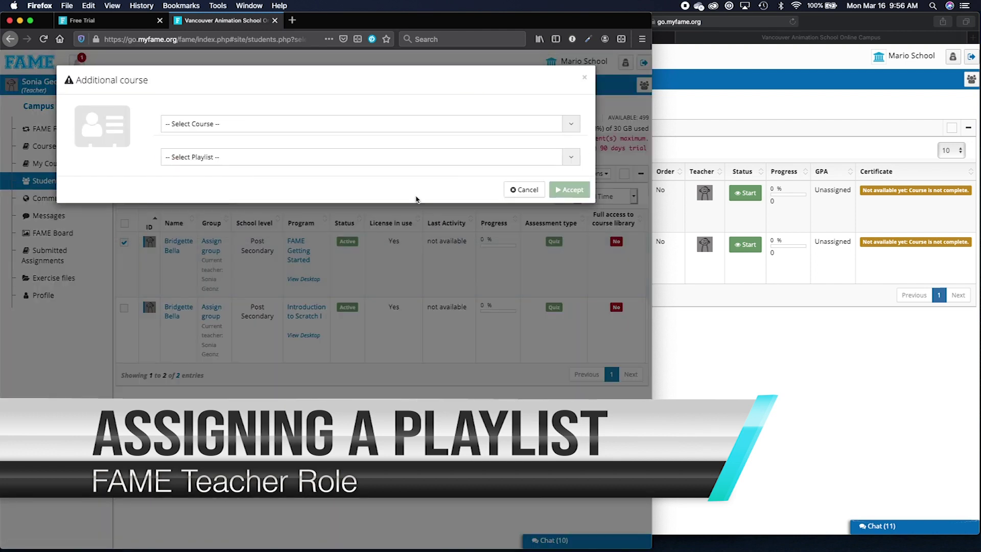
left_click(371, 163)
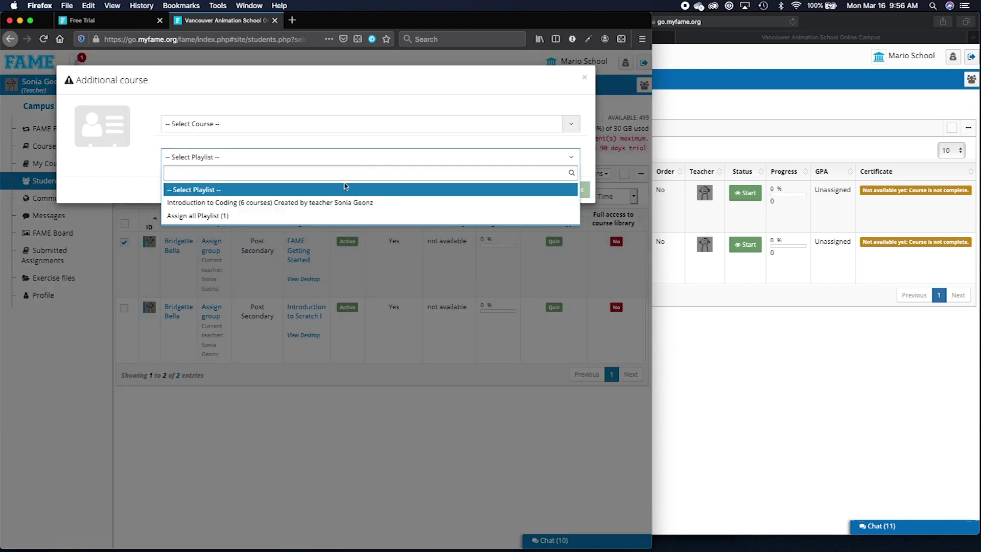
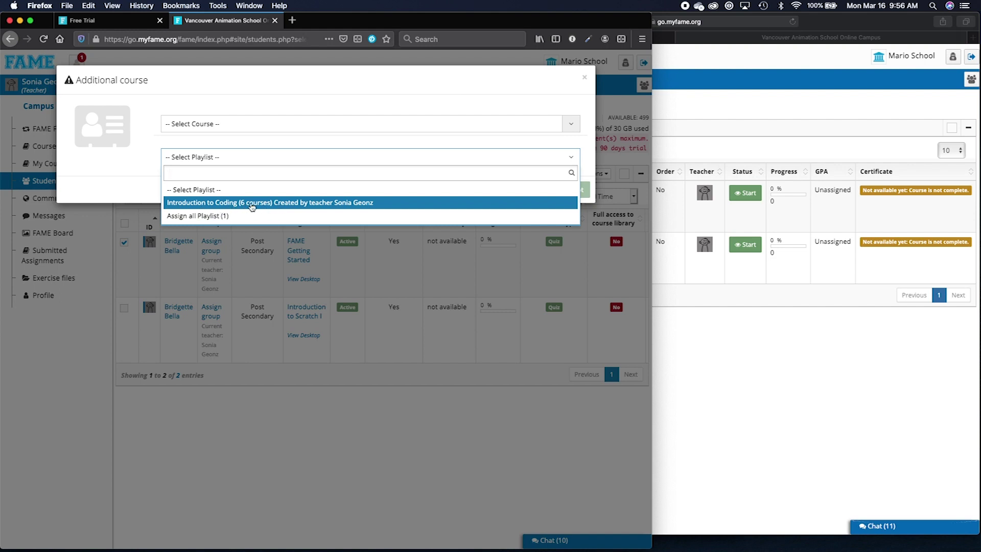
Assign the Introduction to Coding playlist to the student and bring the student's browser forward.
left_click(307, 204)
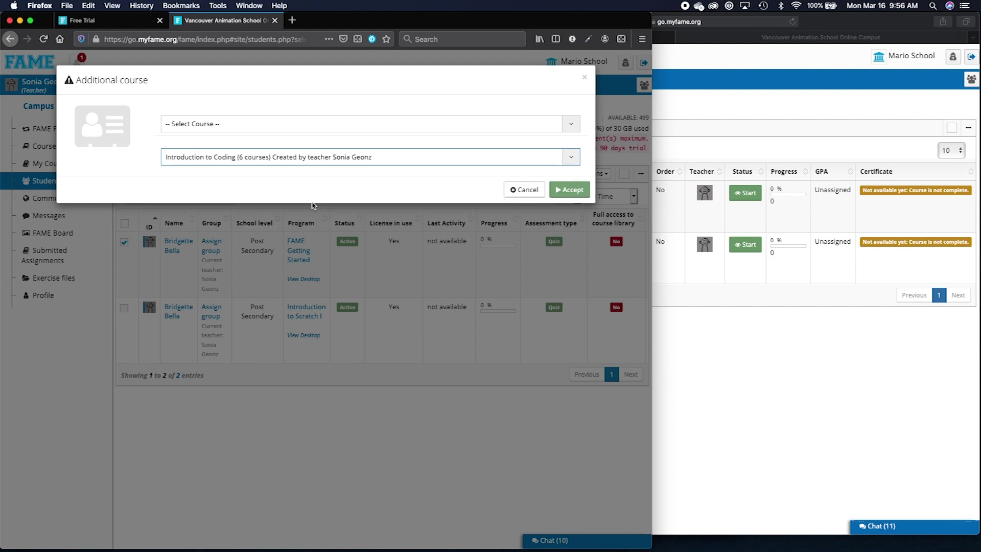
left_click(577, 194)
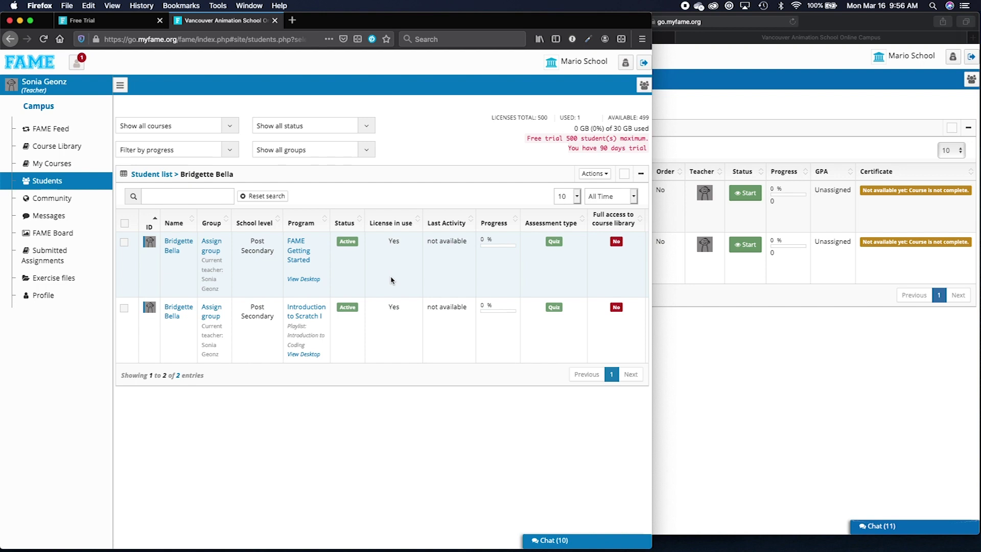
left_click(712, 361)
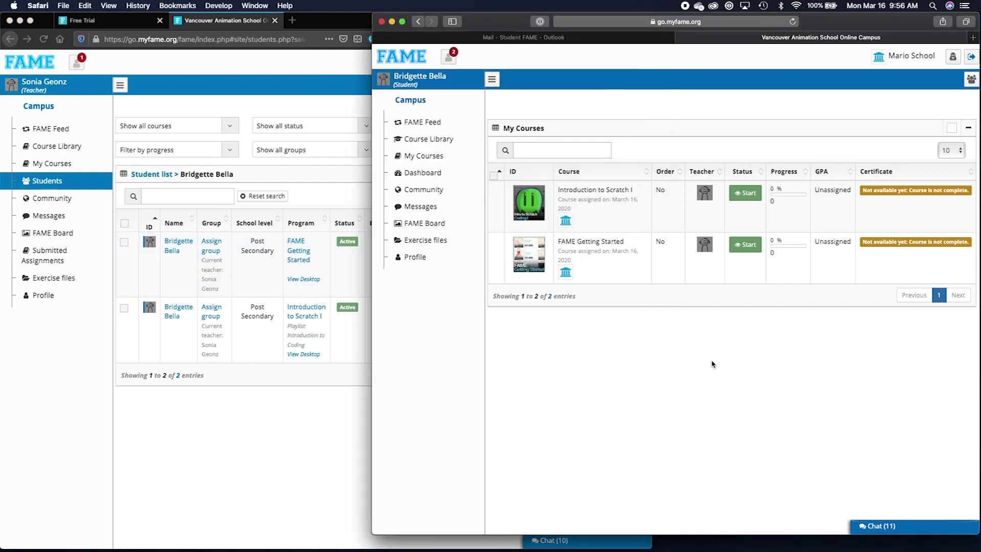
Reload the student's My Courses to show the six Scratch courses plus FAME Getting Started at 0%.
left_click(463, 160)
scroll(630, 350, "down", 3)
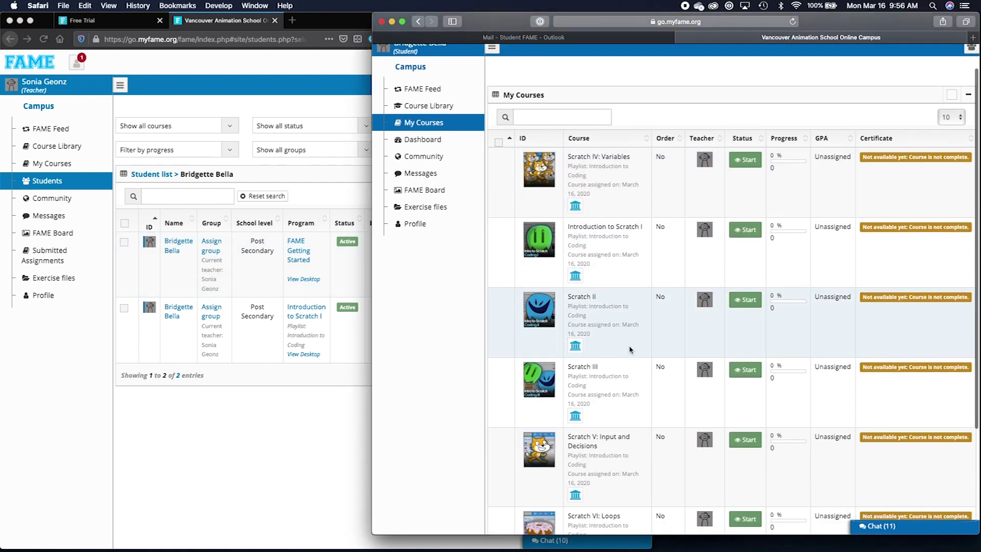
scroll(630, 350, "down", 4)
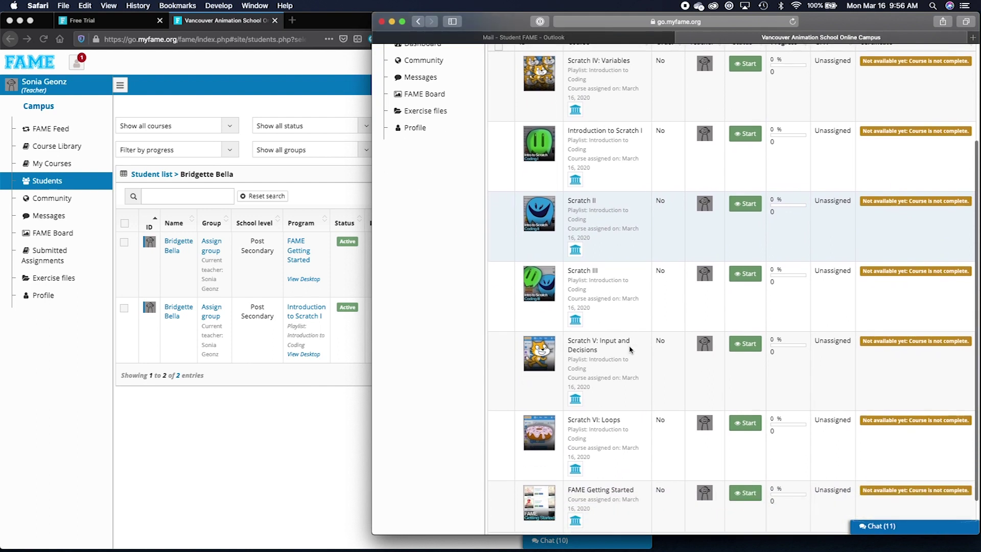
scroll(630, 350, "up", 3)
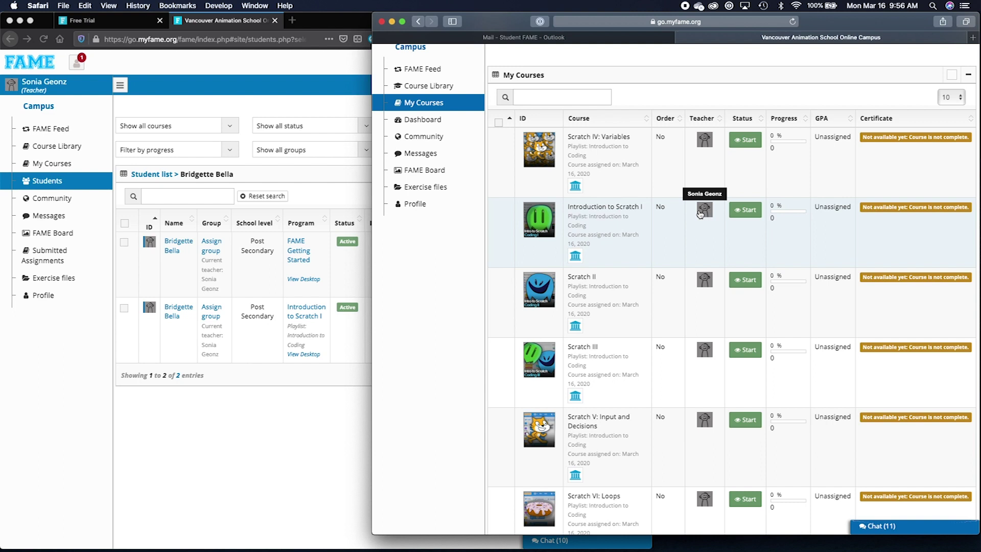
scroll(681, 307, "down", 5)
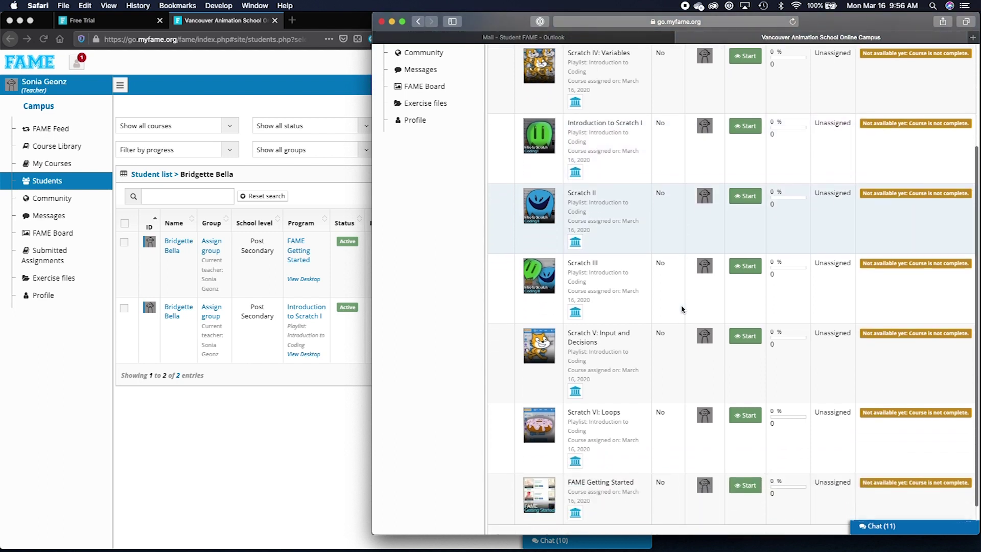
scroll(682, 309, "up", 8)
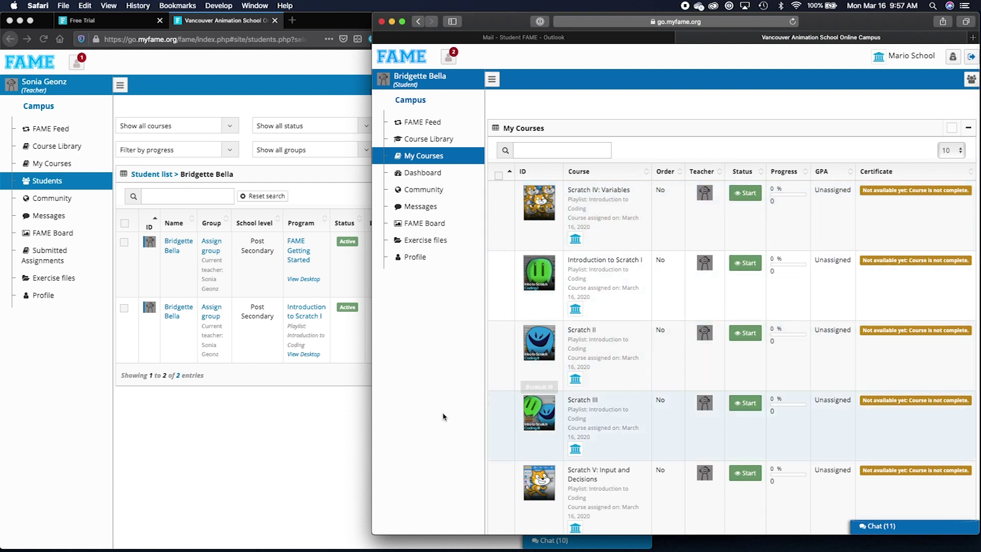
left_click(210, 423)
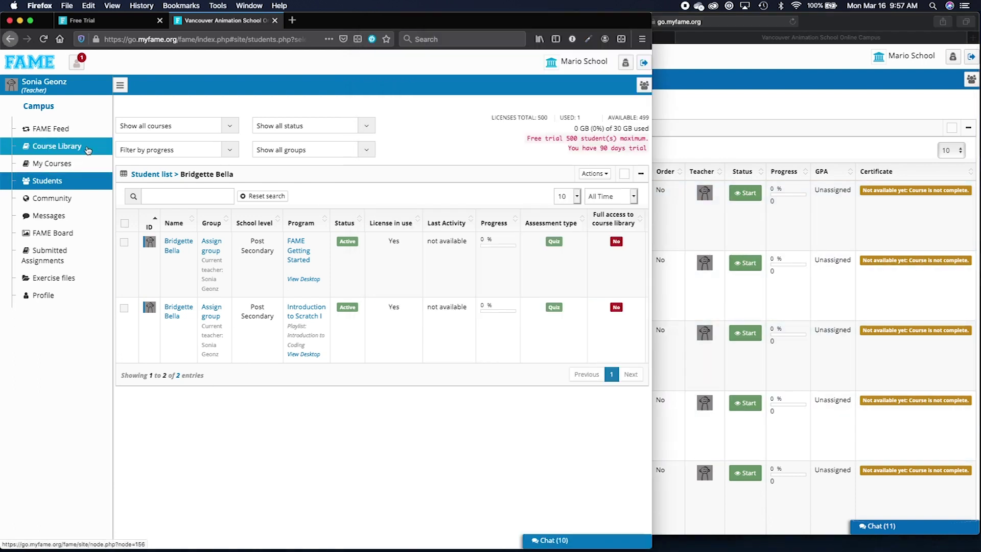
Change the Introduction to Coding playlist's order setting in the Course Library from Public to Only me.
left_click(88, 150)
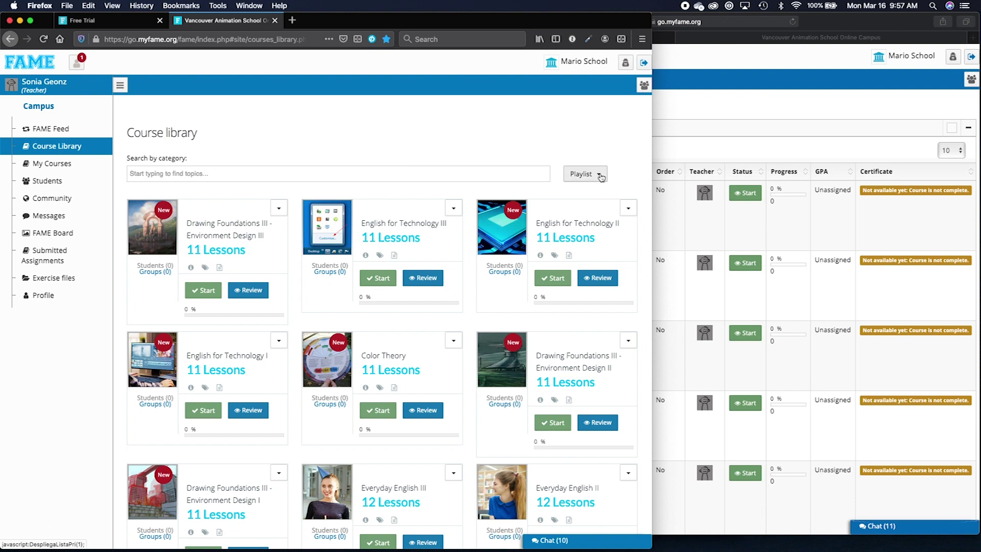
left_click(599, 176)
left_click(554, 244)
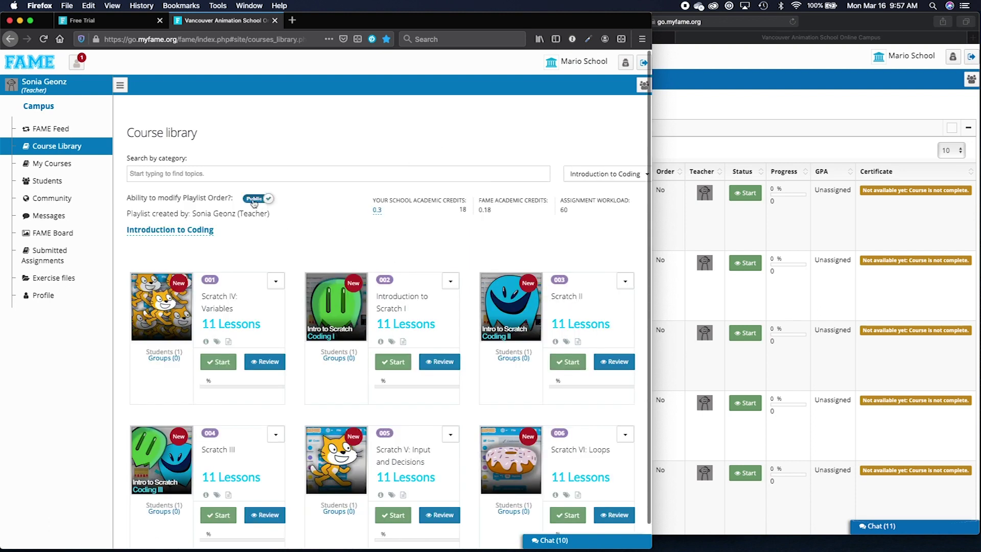
left_click(254, 200)
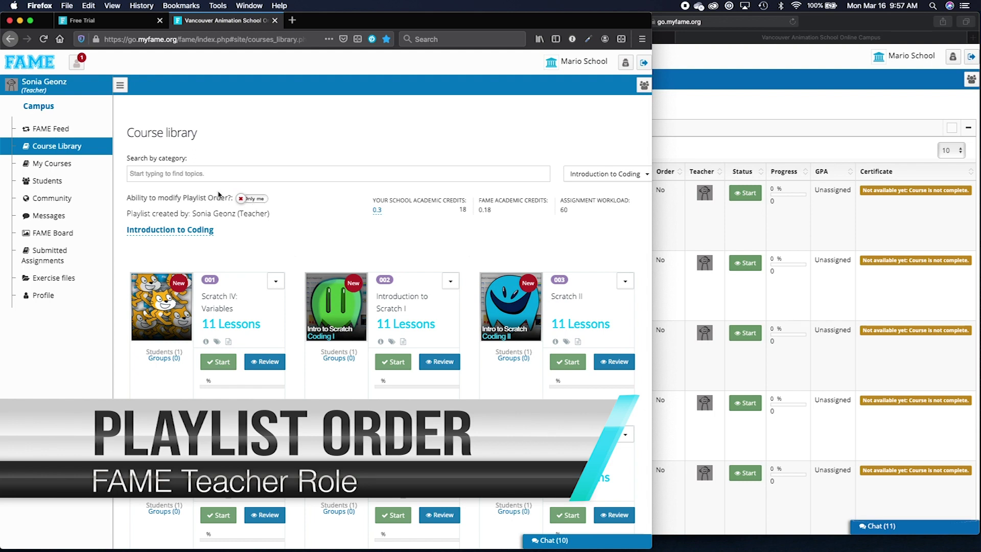
left_click(684, 110)
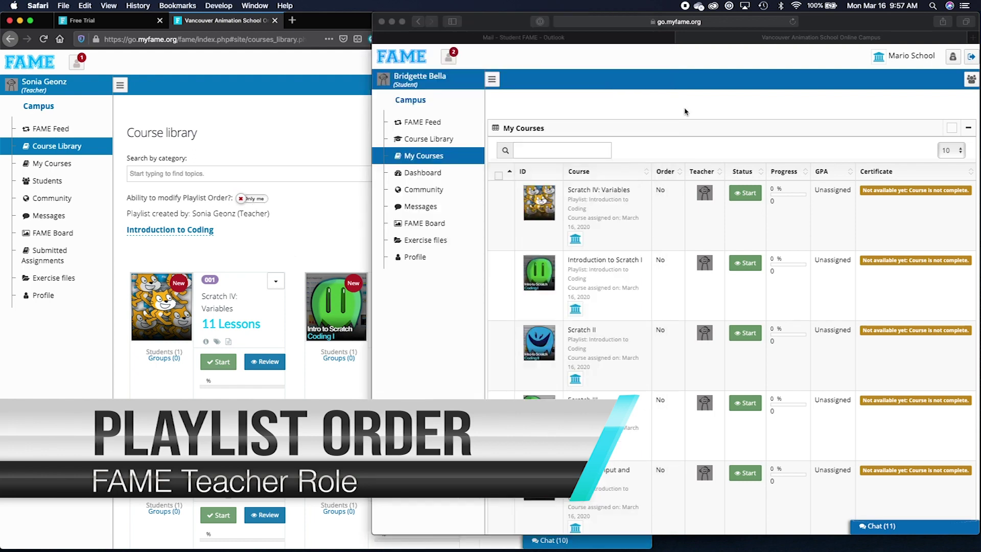
Reload the student's My Courses to see the numbered playlist order, comparing it with the teacher's library.
left_click(457, 162)
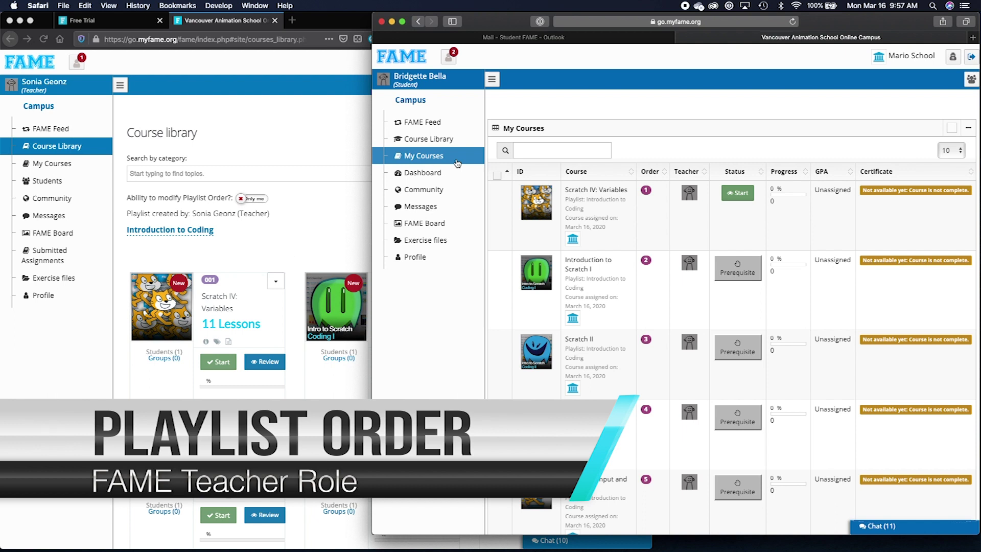
scroll(614, 252, "down", 4)
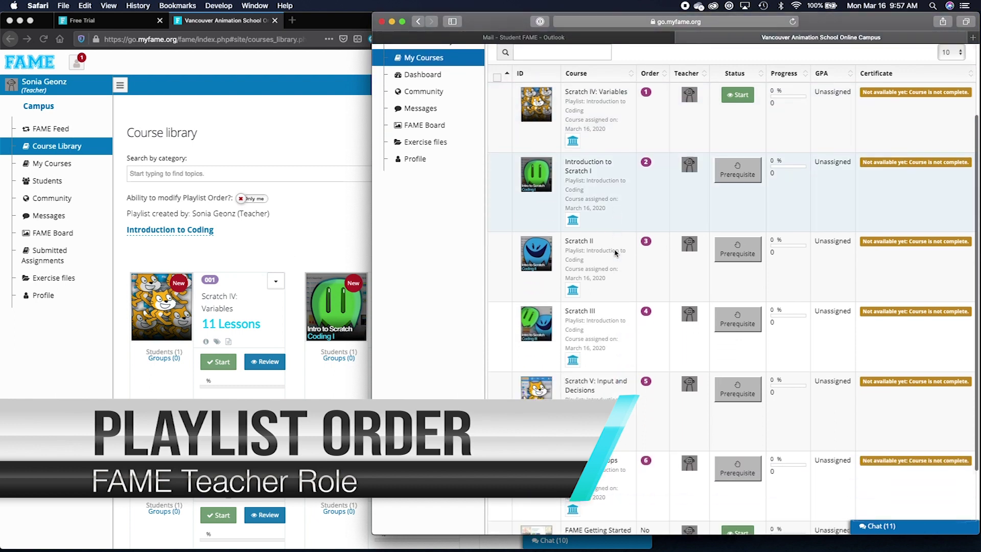
scroll(615, 252, "down", 3)
scroll(614, 251, "up", 2)
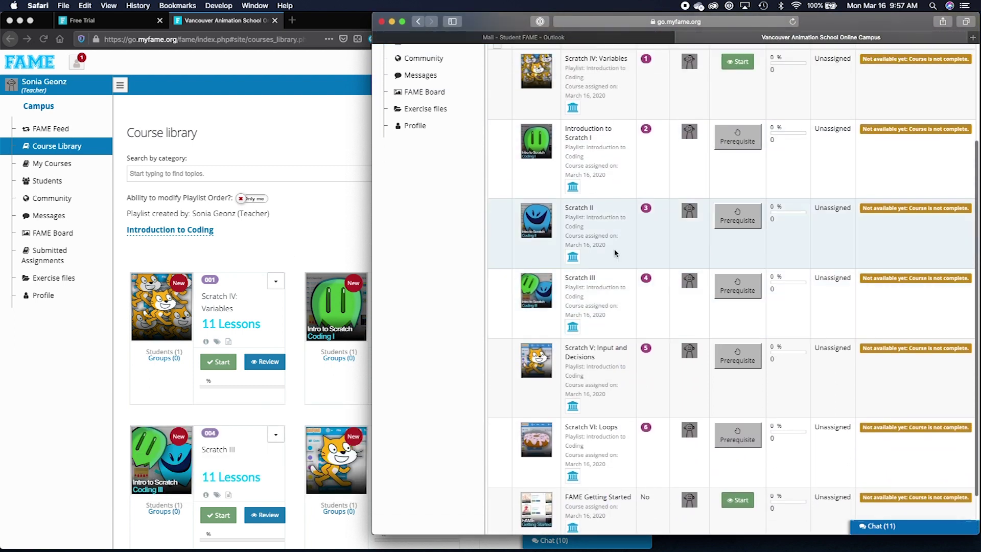
scroll(615, 251, "down", 2)
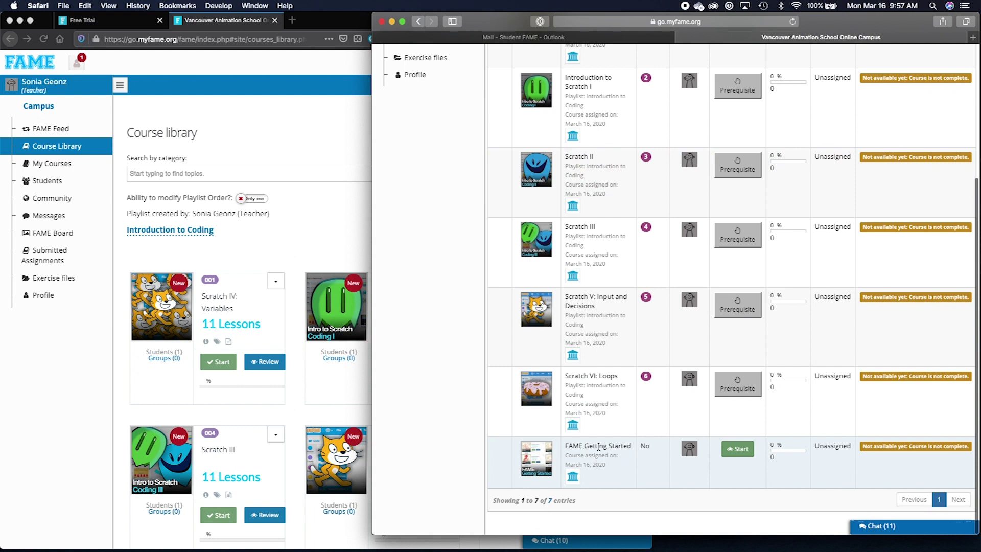
scroll(617, 423, "up", 10)
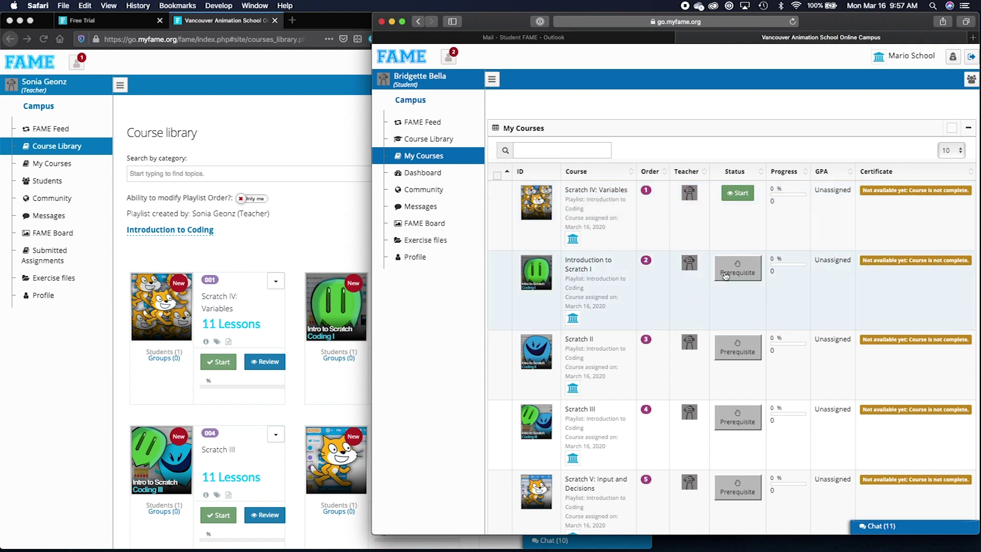
left_click(305, 235)
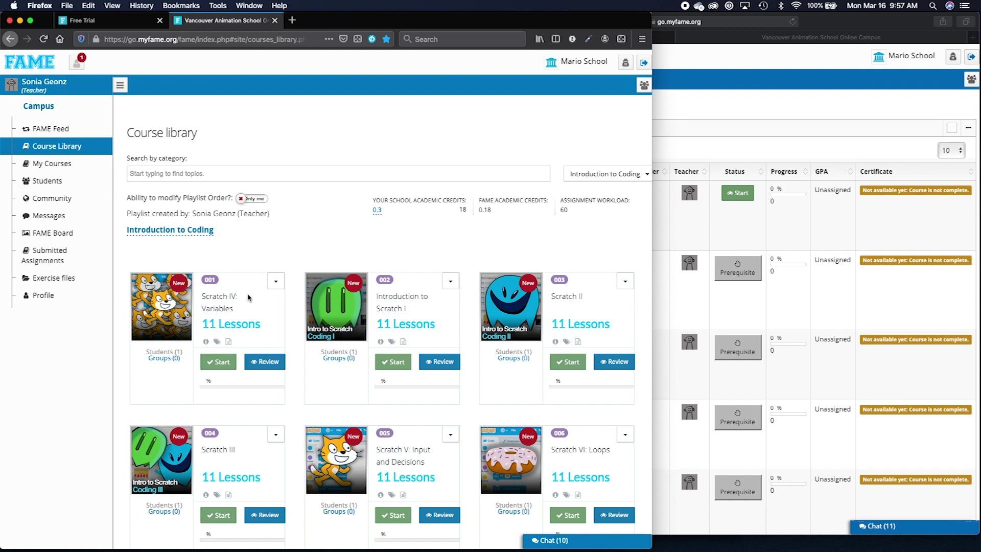
left_click(672, 197)
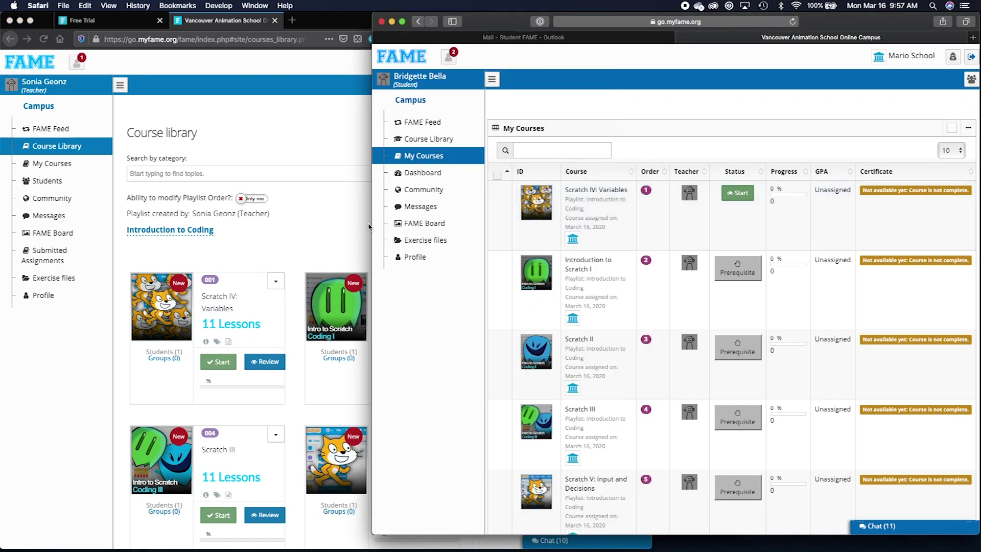
left_click(335, 233)
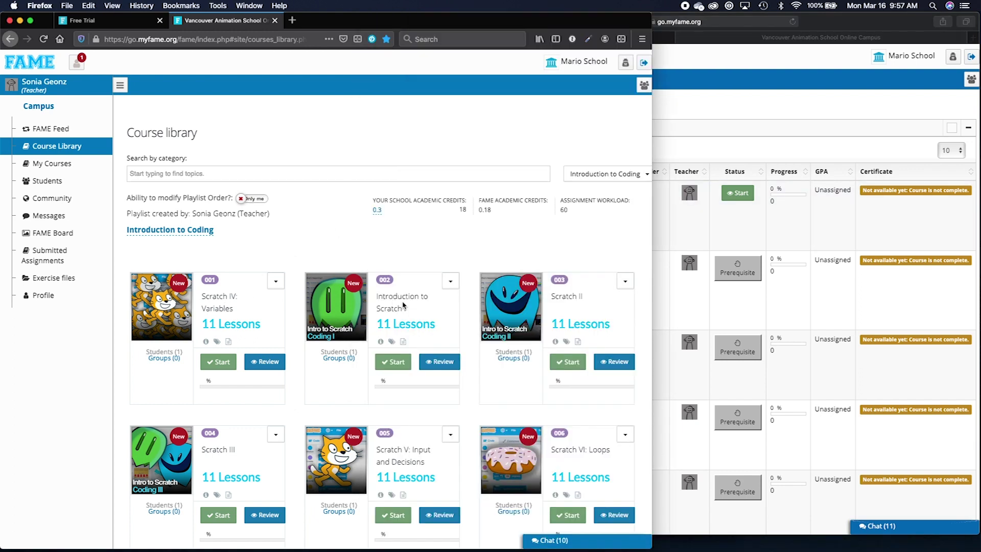
left_click(694, 227)
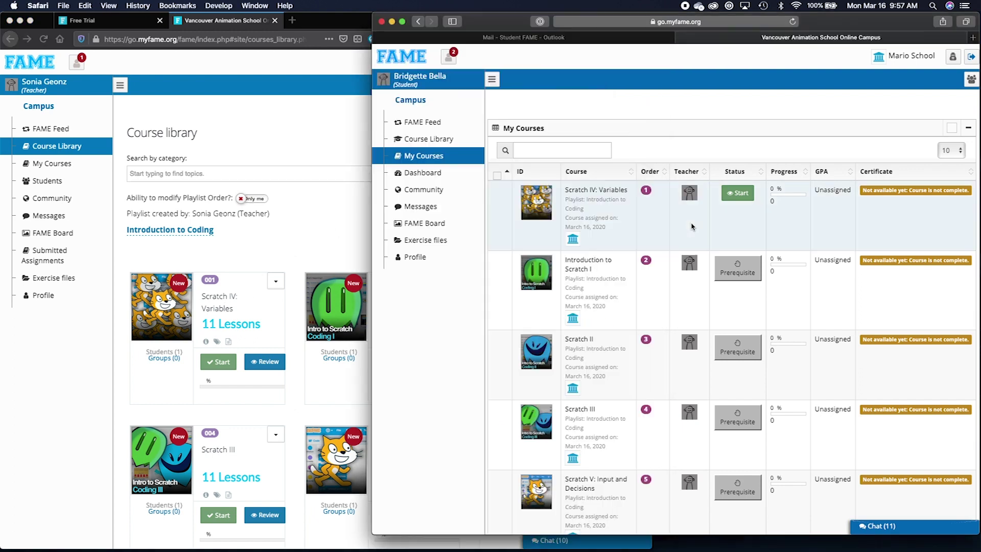
Check the Scratch IV: Variables prerequisite notice on Introduction to Scratch I, then open the teacher's Students list.
left_click(735, 267)
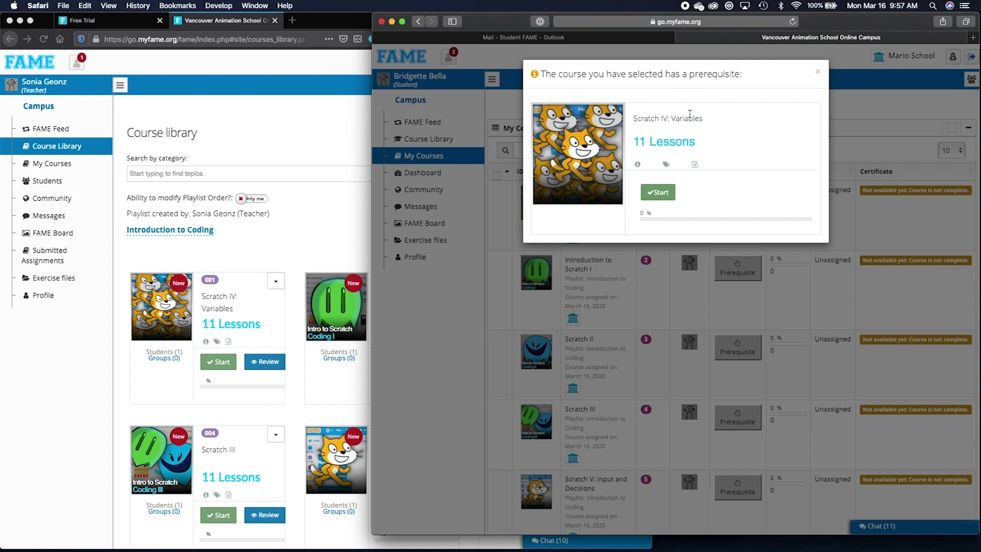
left_click(864, 140)
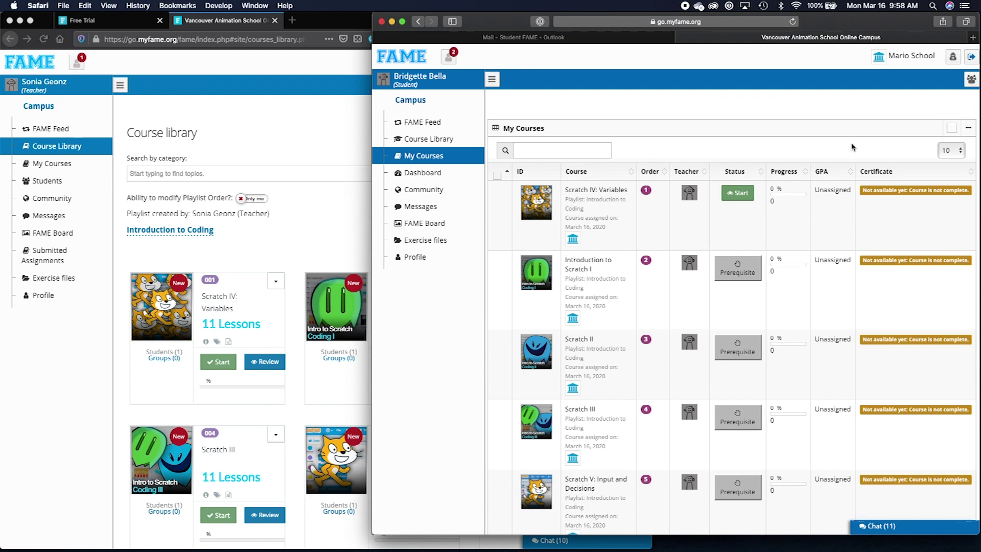
left_click(310, 234)
left_click(78, 181)
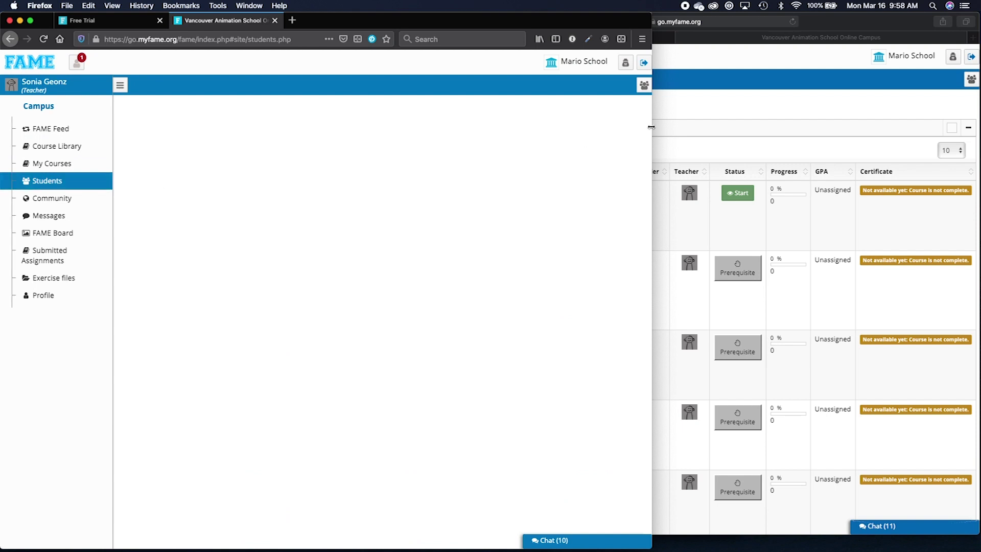
left_click(662, 138)
left_click(458, 140)
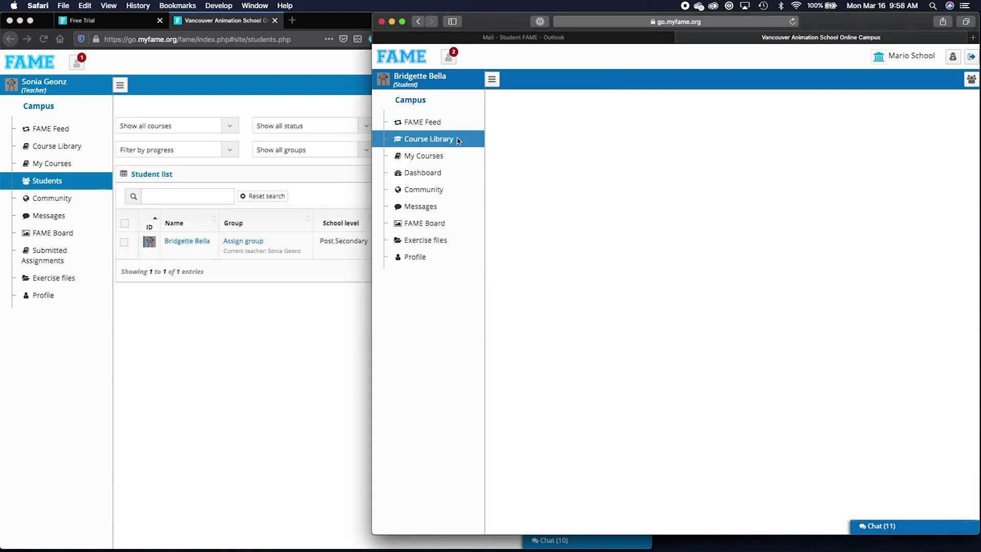
left_click(326, 318)
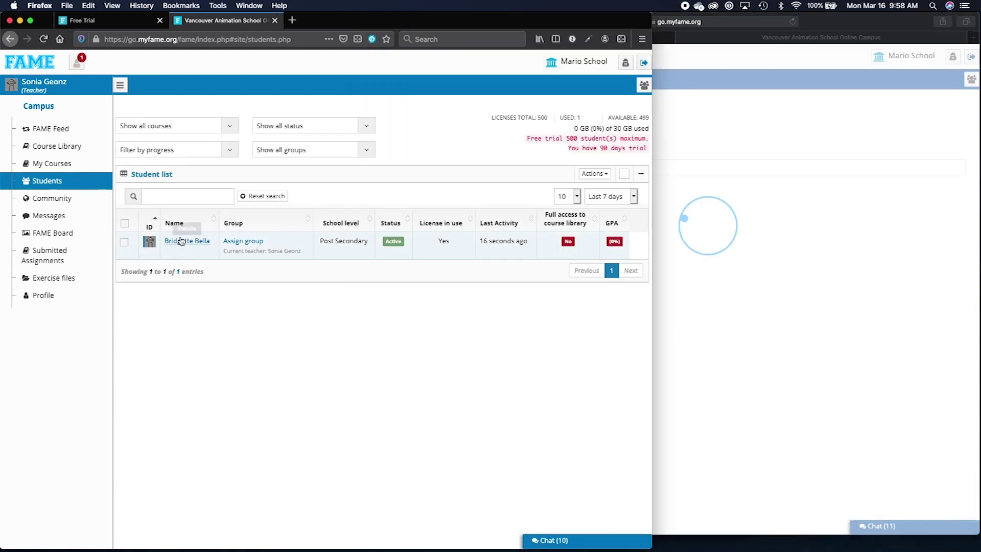
left_click(193, 246)
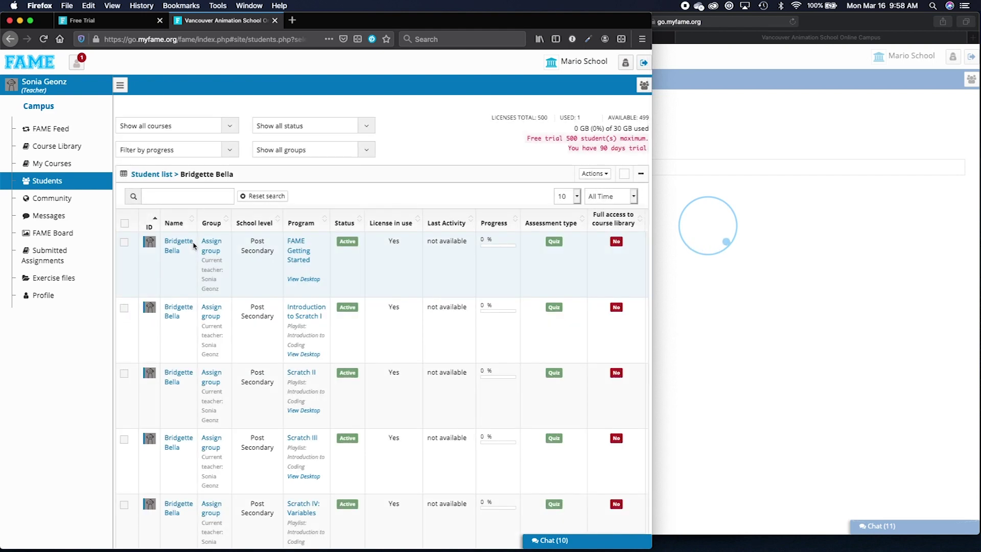
scroll(331, 232, "down", 3)
scroll(438, 255, "down", 3)
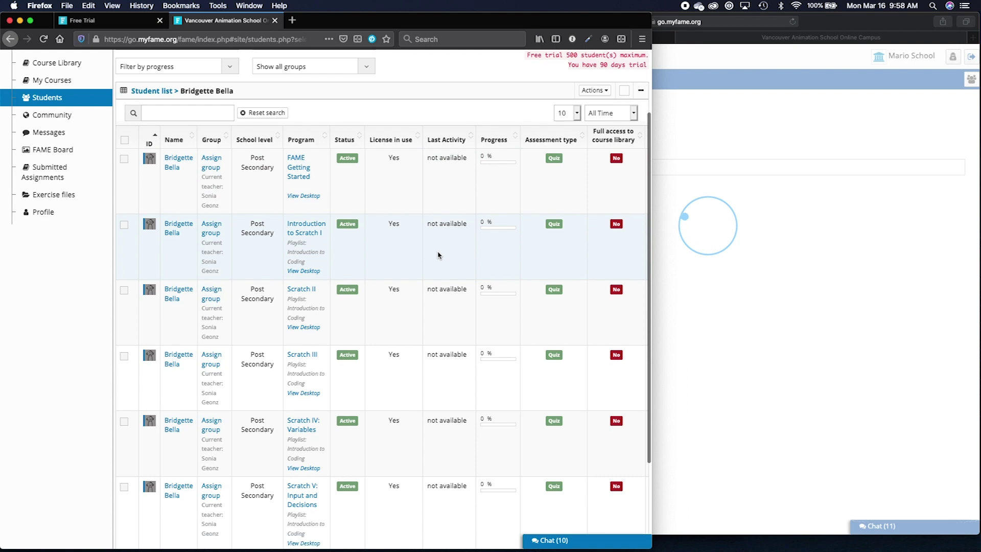
scroll(438, 254, "down", 3)
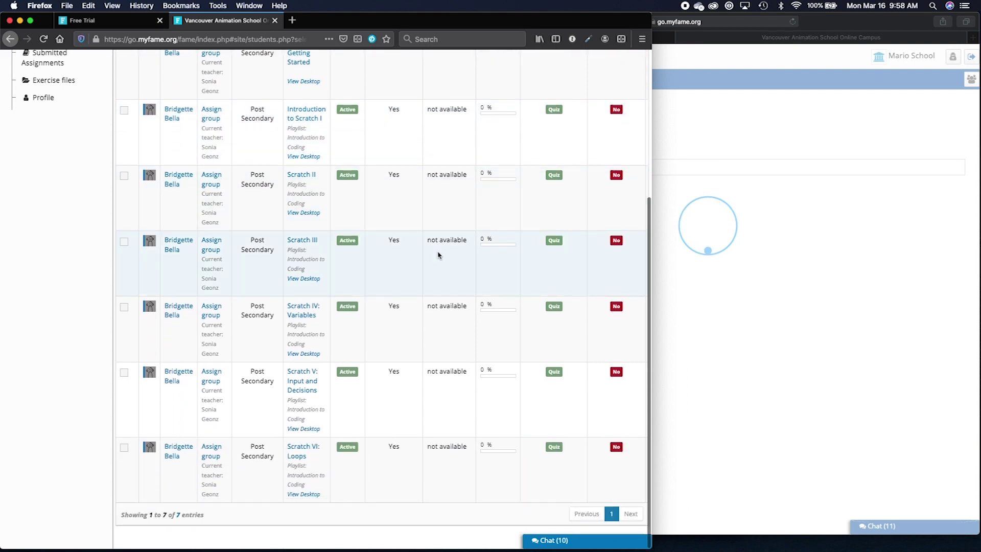
scroll(438, 254, "up", 9)
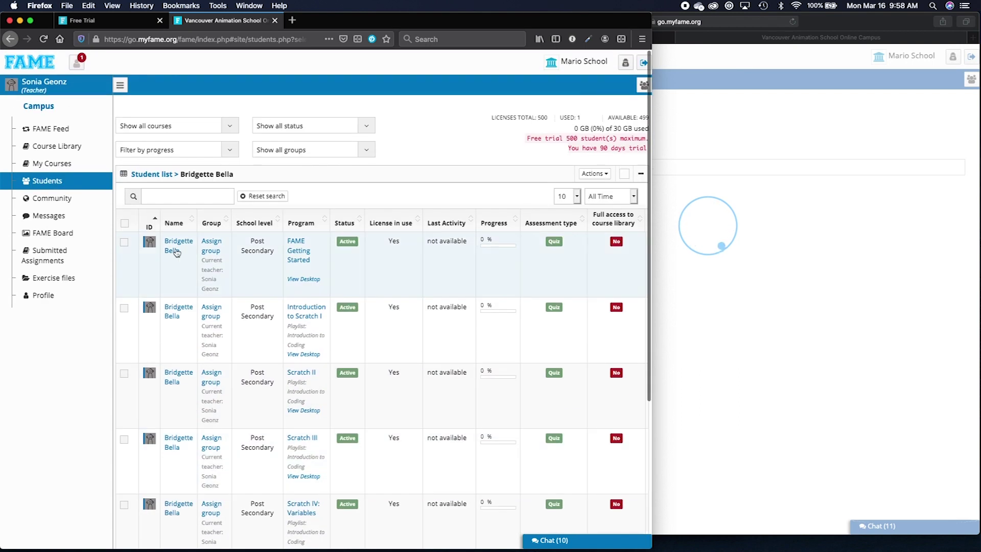
left_click(126, 243)
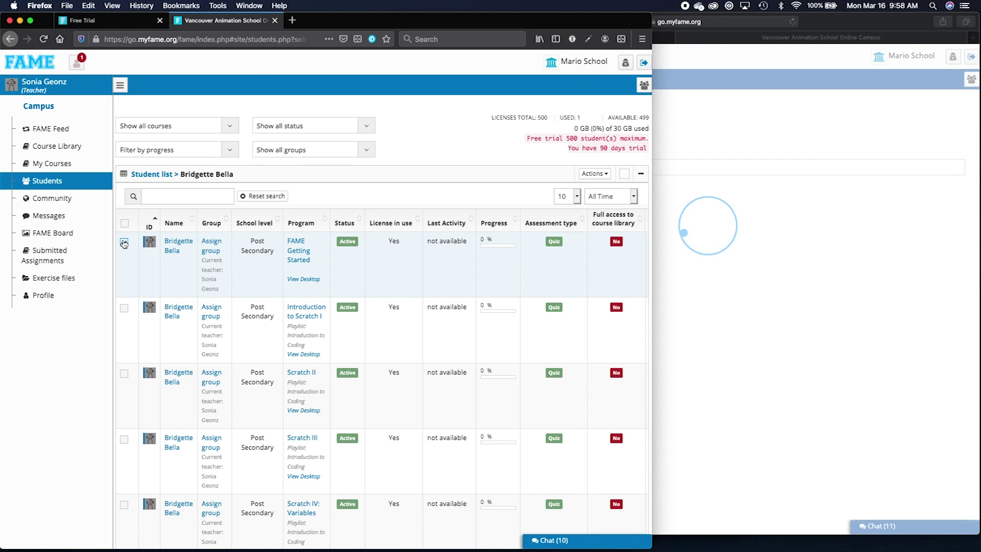
left_click(600, 175)
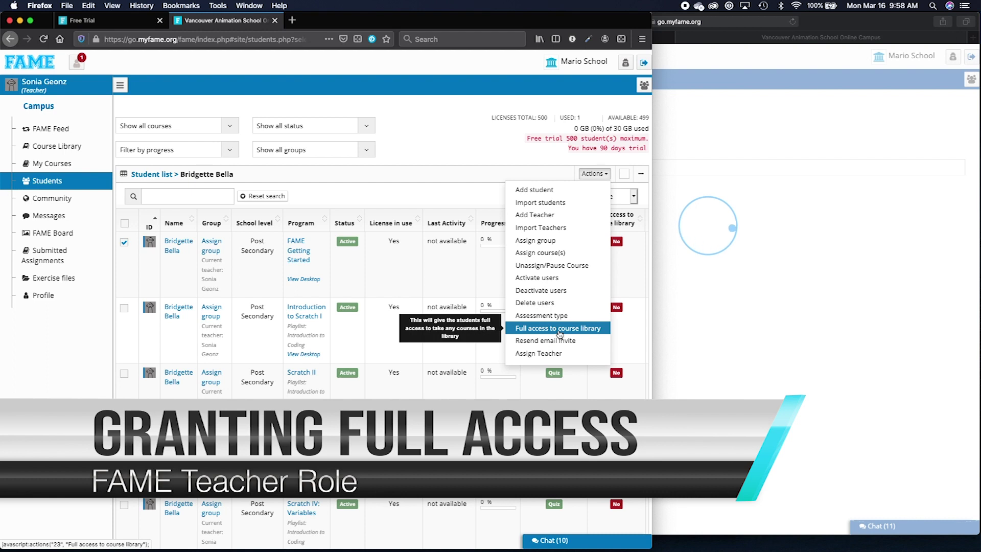
left_click(560, 331)
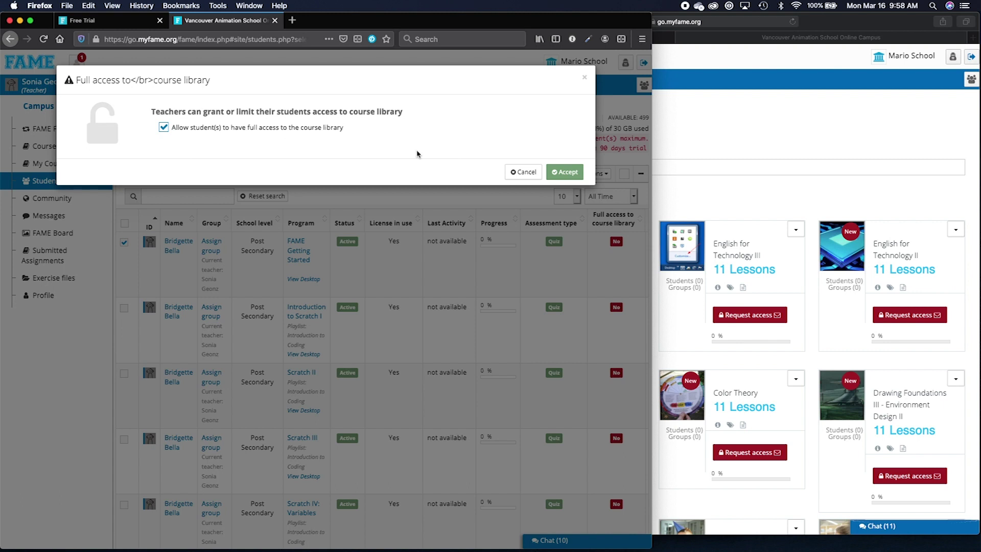
left_click(684, 139)
scroll(633, 282, "down", 10)
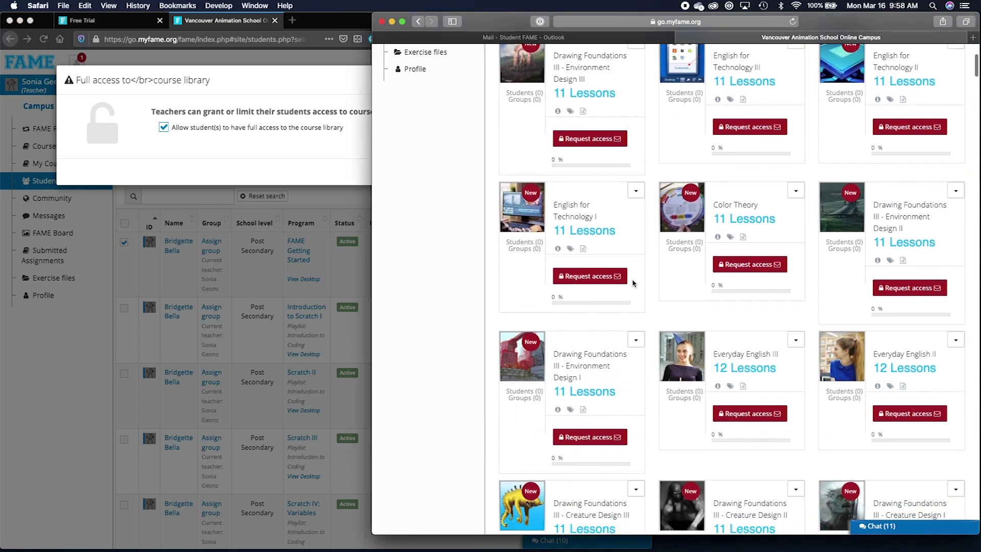
scroll(632, 283, "down", 3)
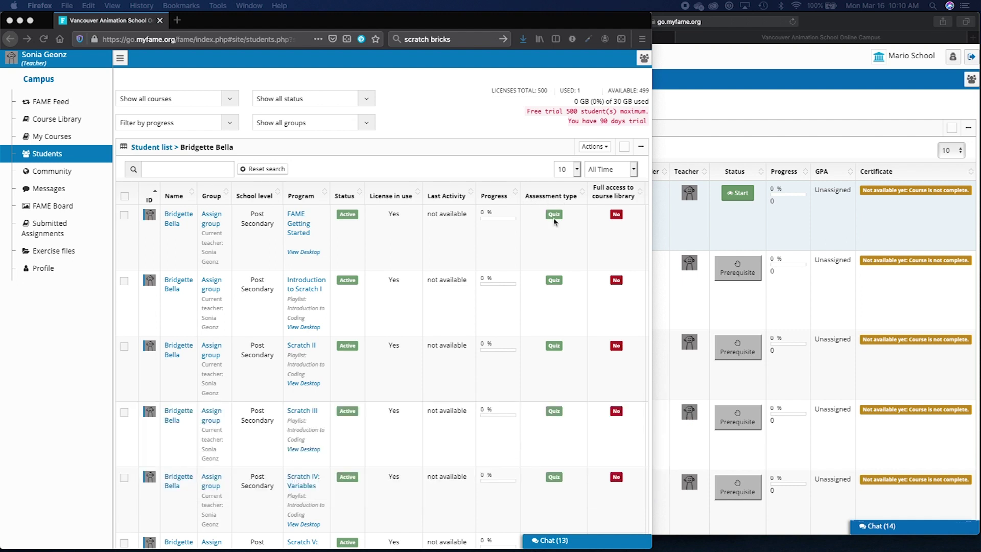
scroll(555, 221, "down", 1)
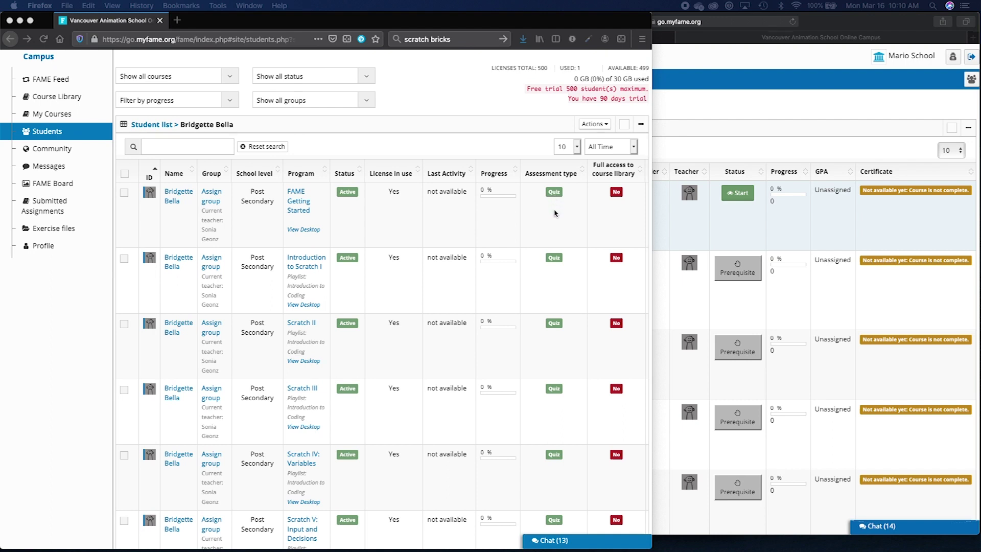
scroll(556, 231, "down", 2)
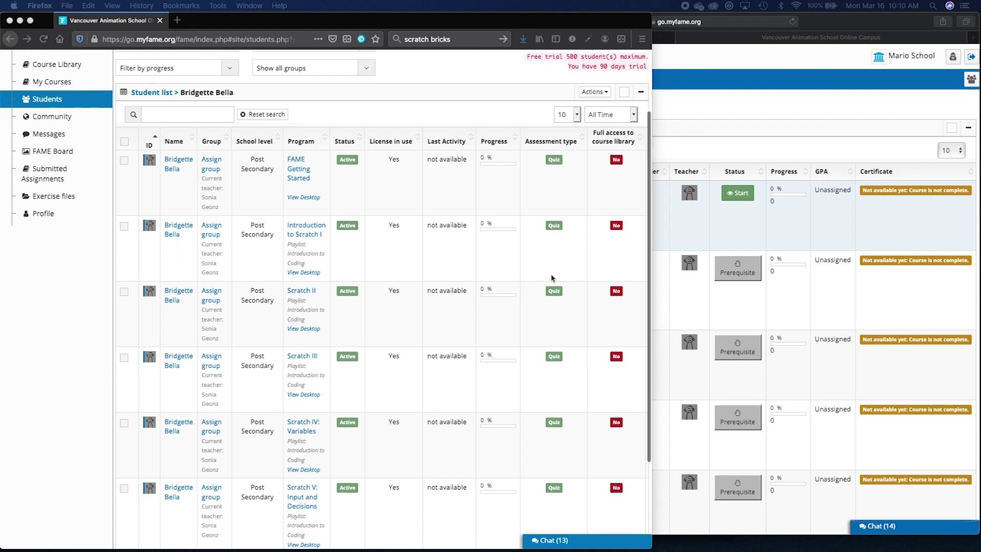
scroll(551, 278, "down", 5)
scroll(552, 278, "right", 1)
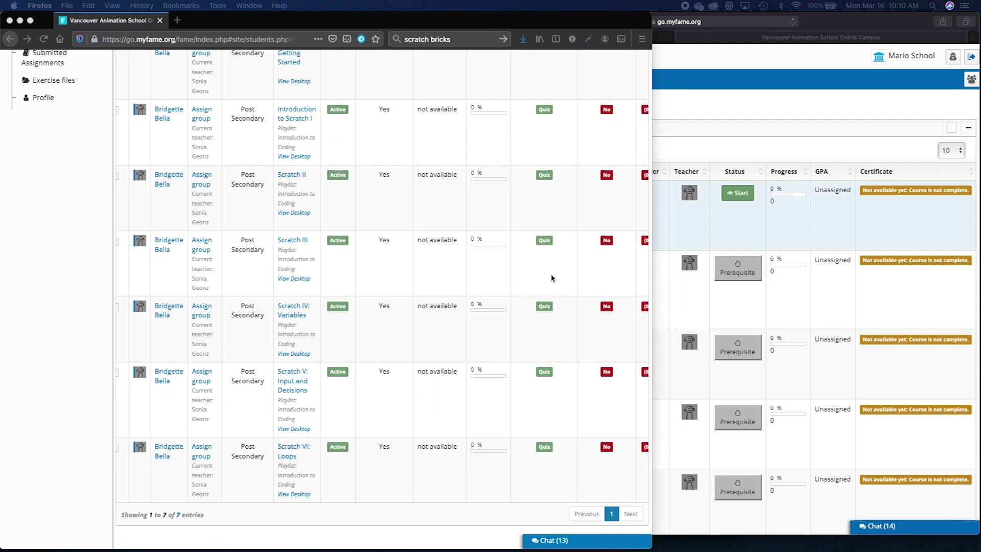
scroll(551, 278, "up", 2)
scroll(551, 277, "left", 1)
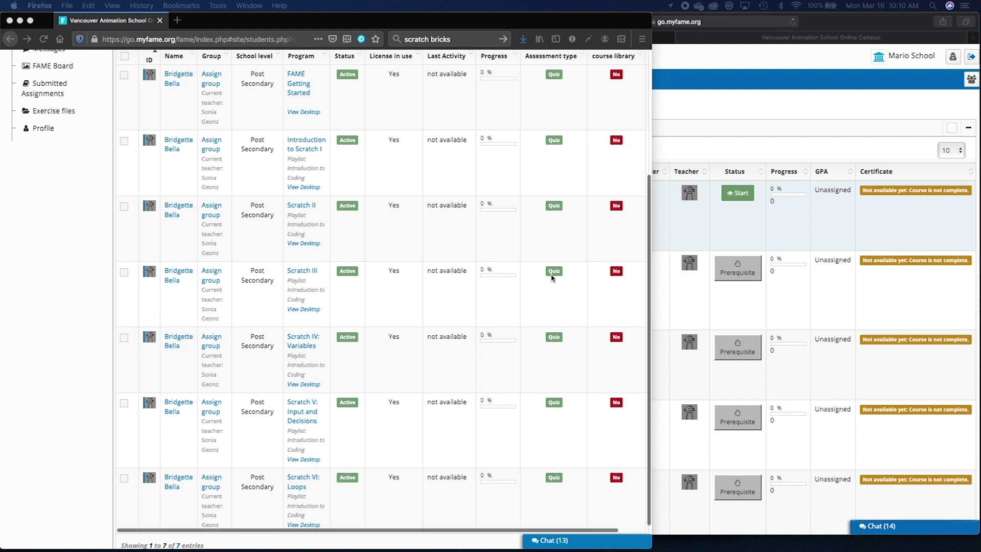
scroll(551, 278, "up", 5)
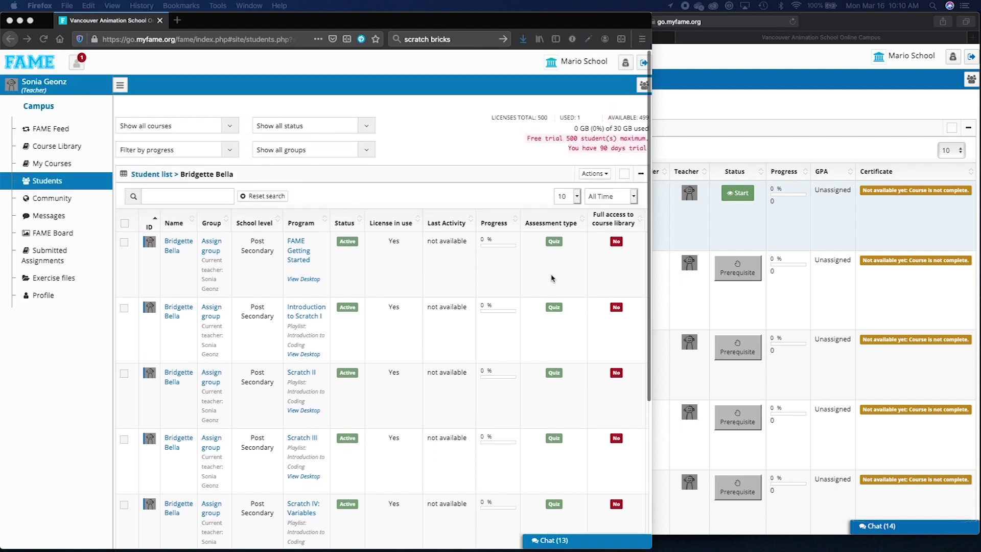
Set the assessment type for all the student's courses to quizzes plus manual teacher assessment.
left_click(123, 224)
left_click(123, 223)
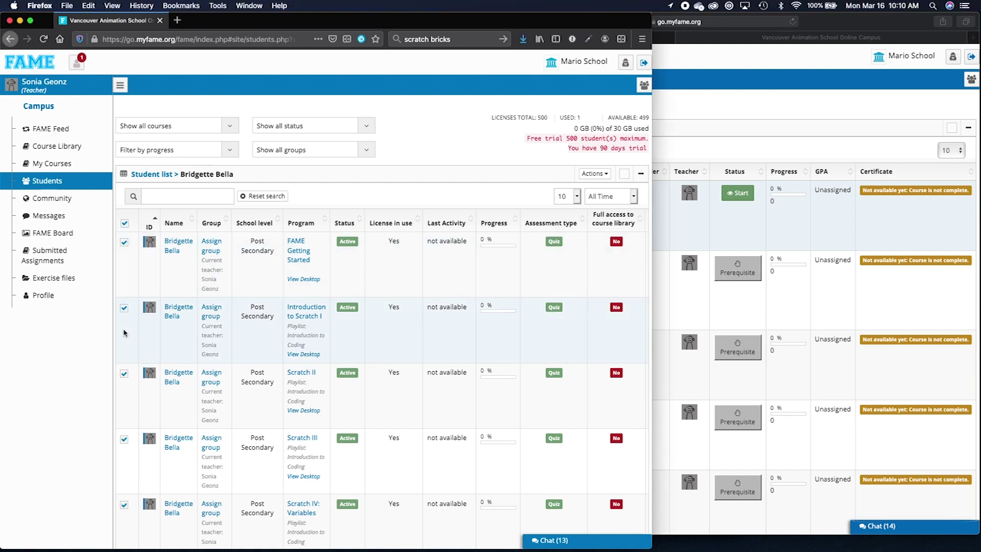
left_click(594, 174)
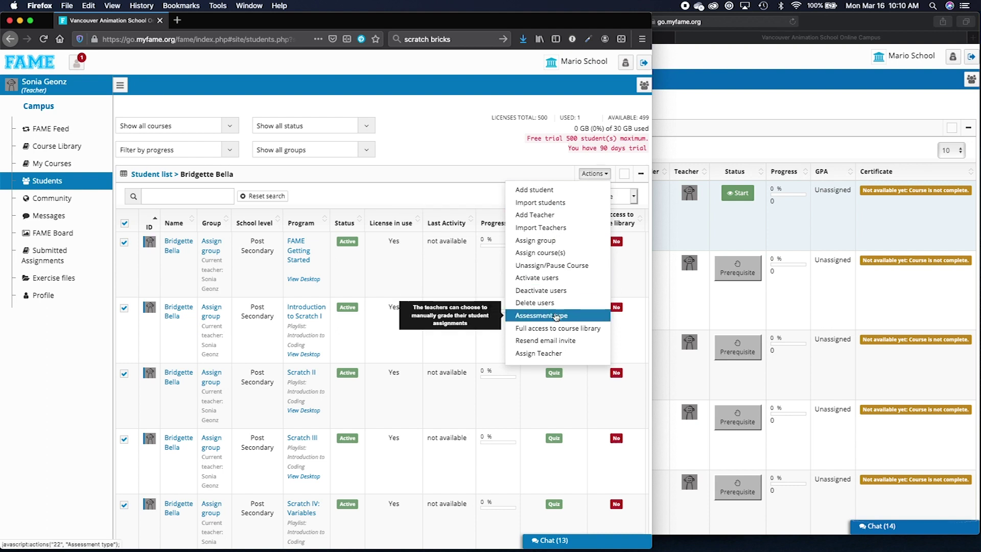
left_click(554, 316)
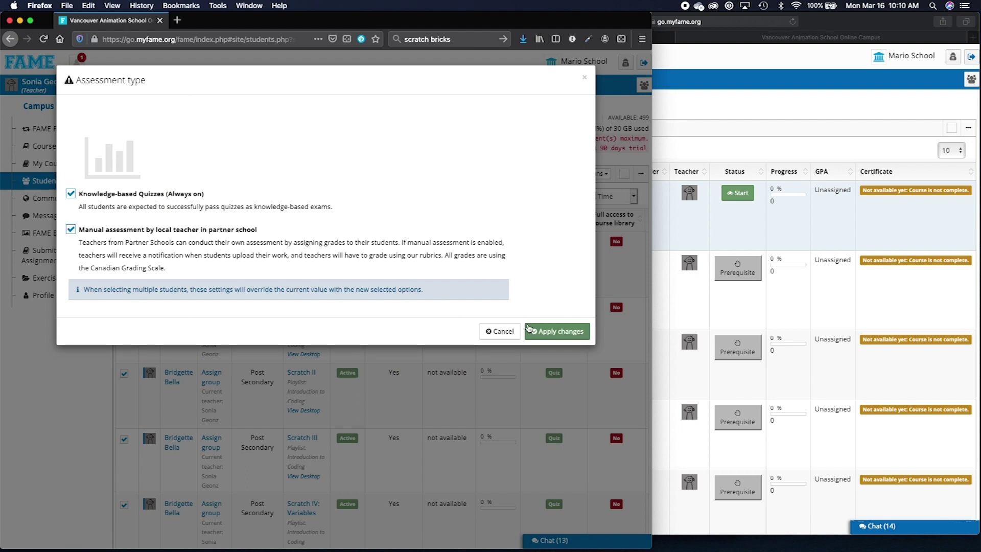
left_click(564, 331)
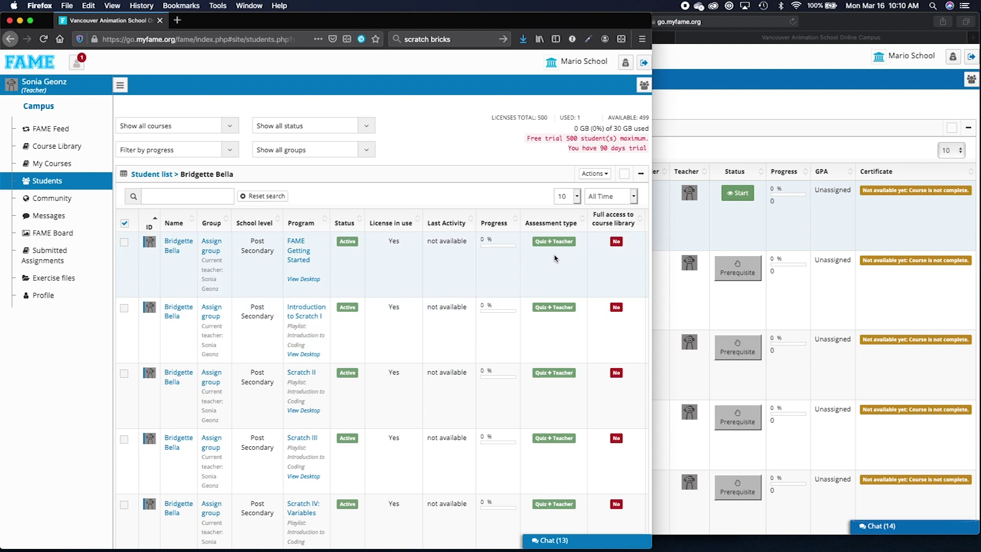
scroll(554, 417, "down", 1)
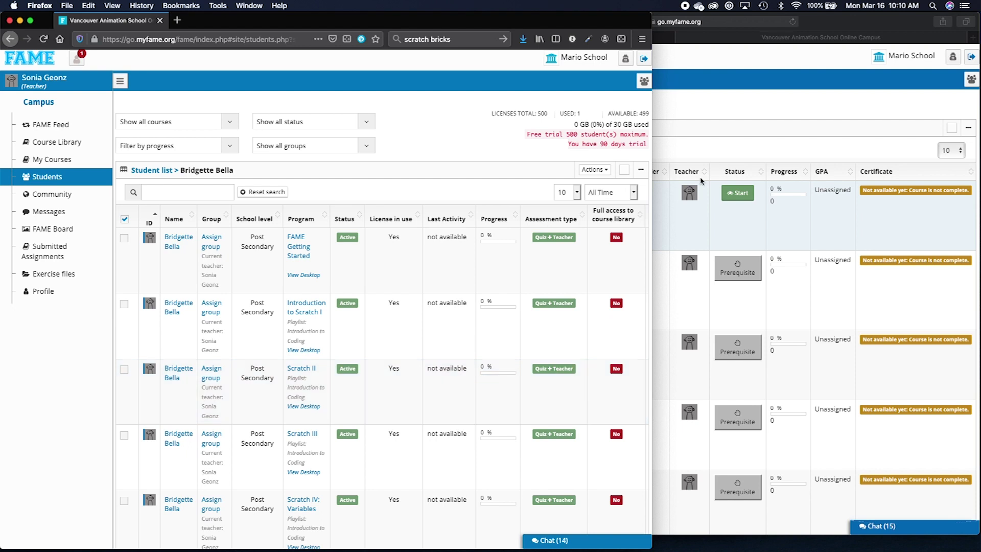
left_click(701, 137)
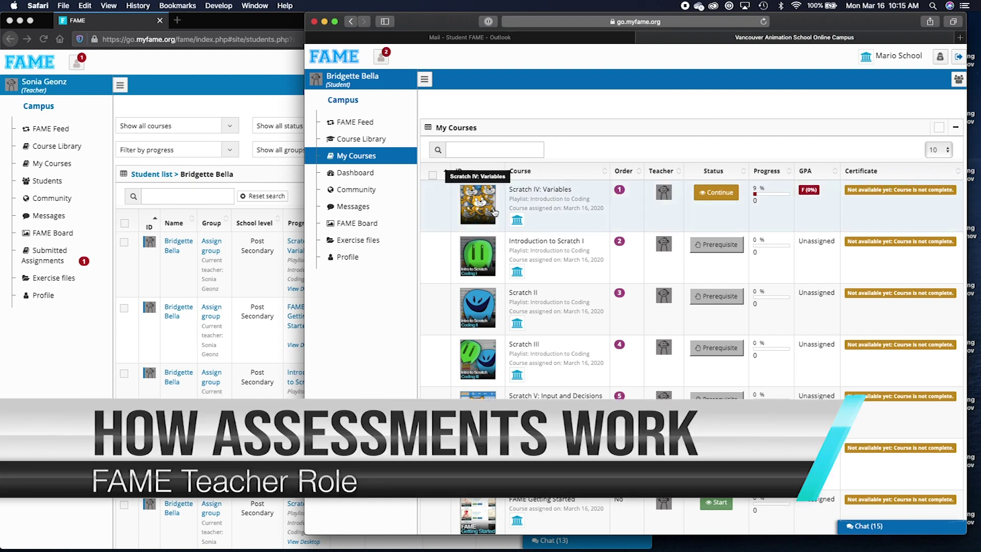
Open Scratch IV: Variables Session 3 and watch the Hard-Coding a Variable lecture up to 00:37.
left_click(726, 201)
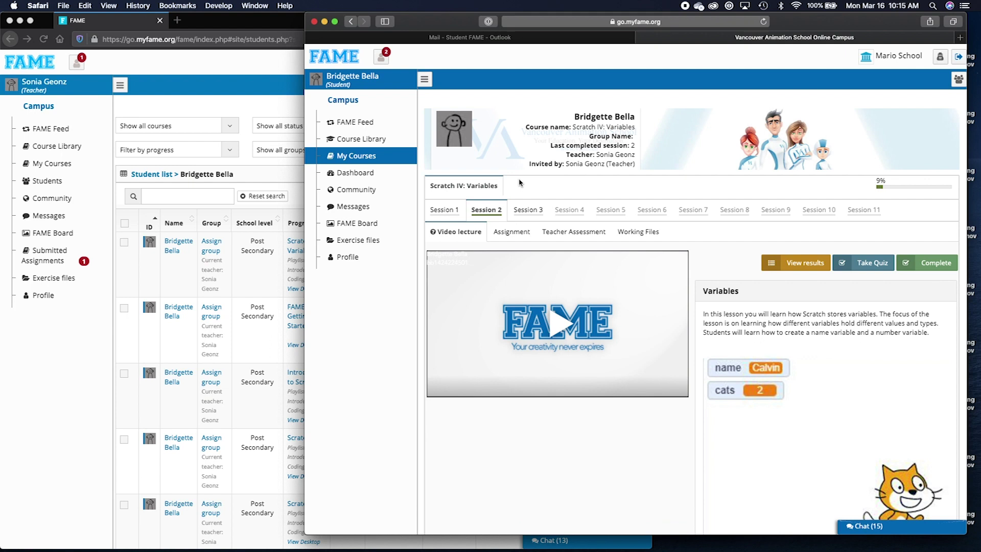
left_click(519, 210)
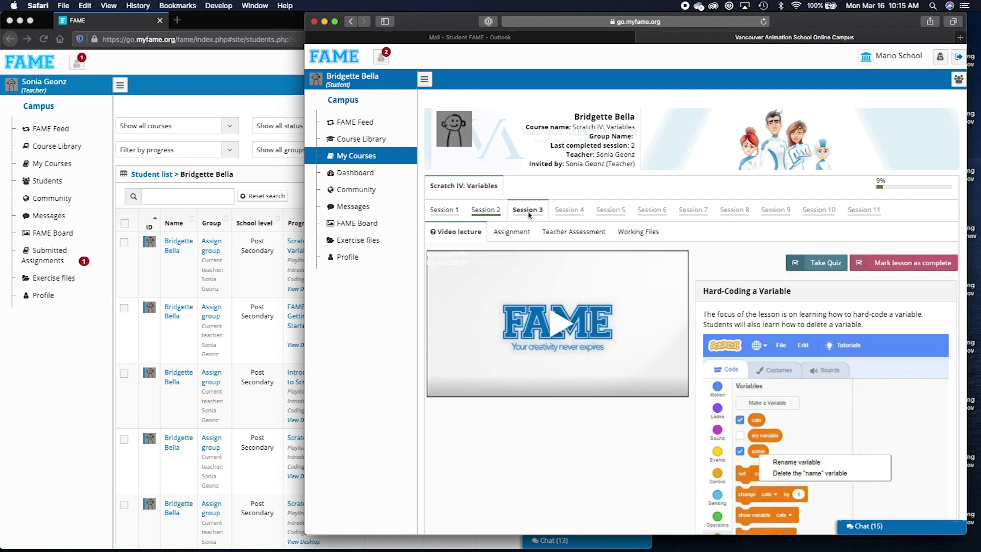
scroll(665, 197, "down", 3)
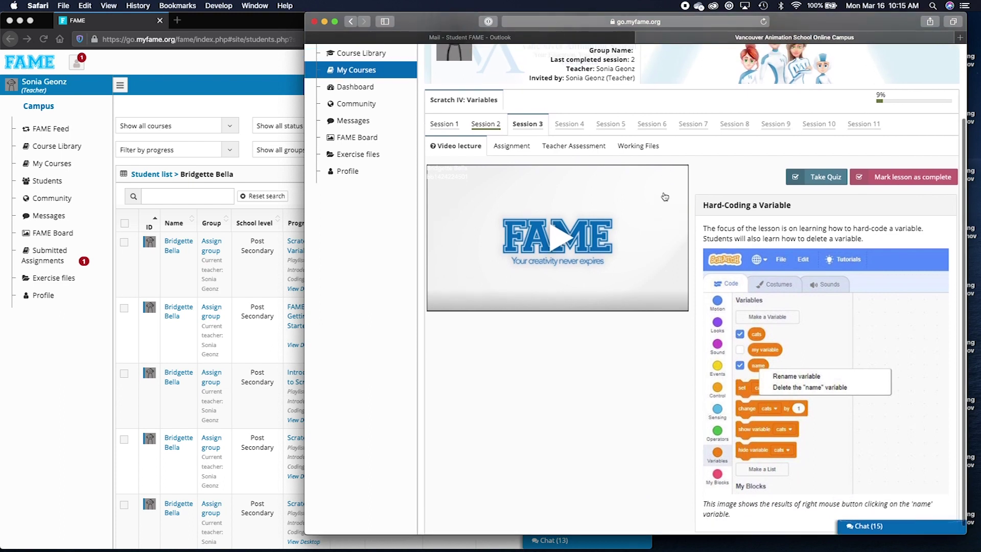
scroll(664, 197, "up", 3)
left_click(540, 333)
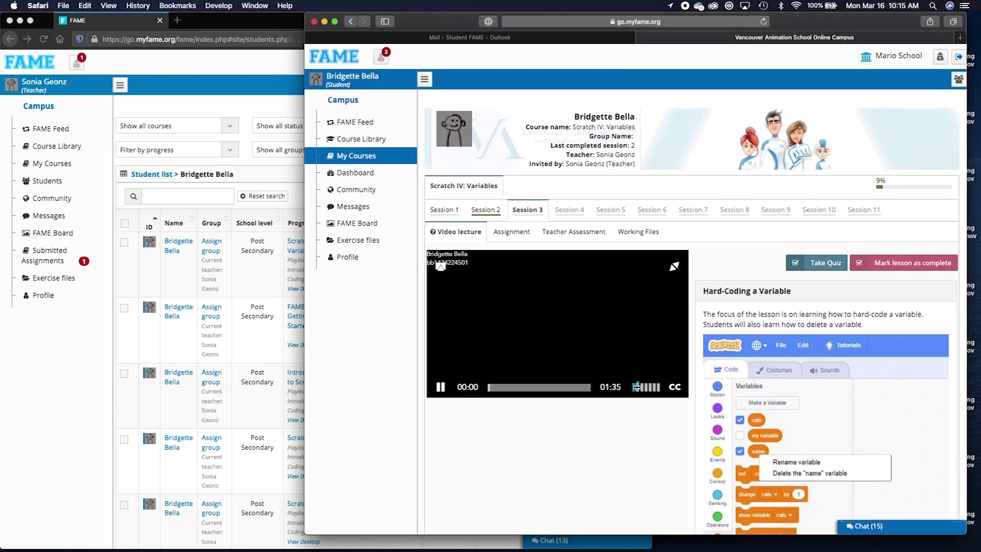
left_click(527, 387)
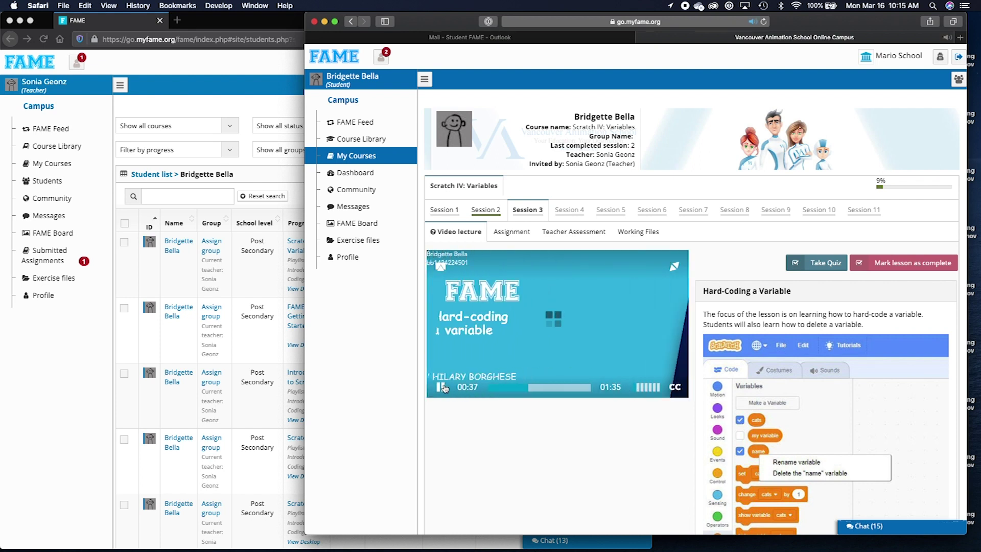
left_click(444, 388)
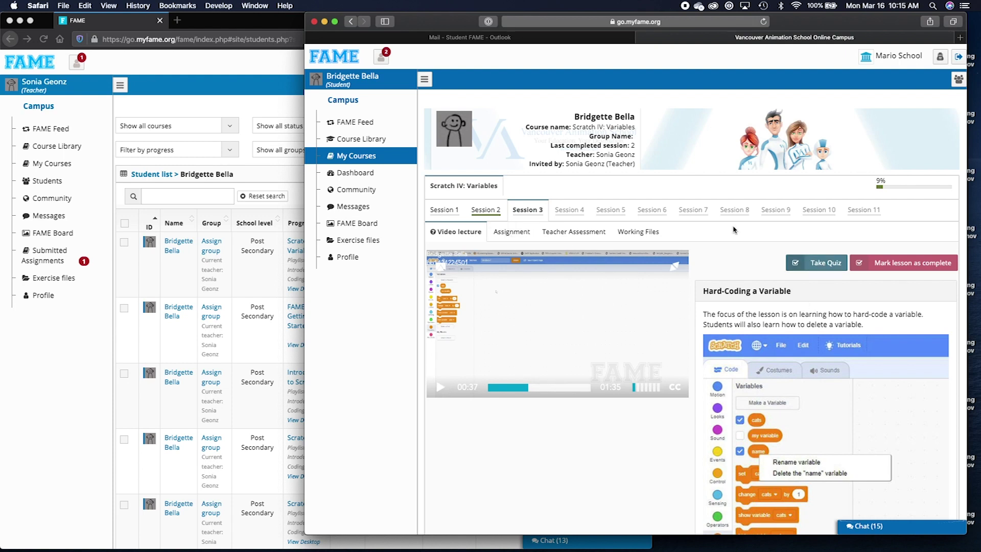
Take the Session 3 quiz, answering "Setting a variable value manually." to score A+ (100%).
left_click(817, 262)
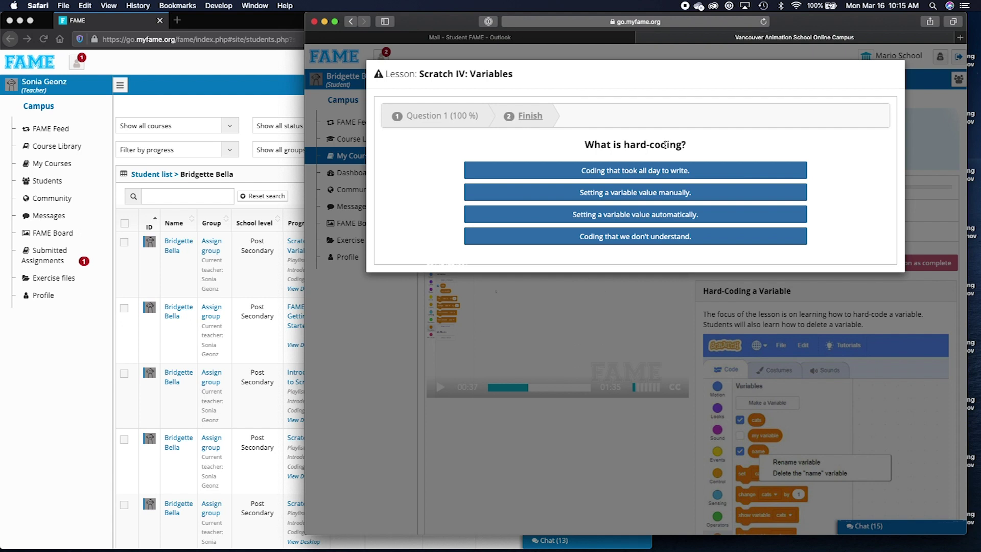
left_click(636, 192)
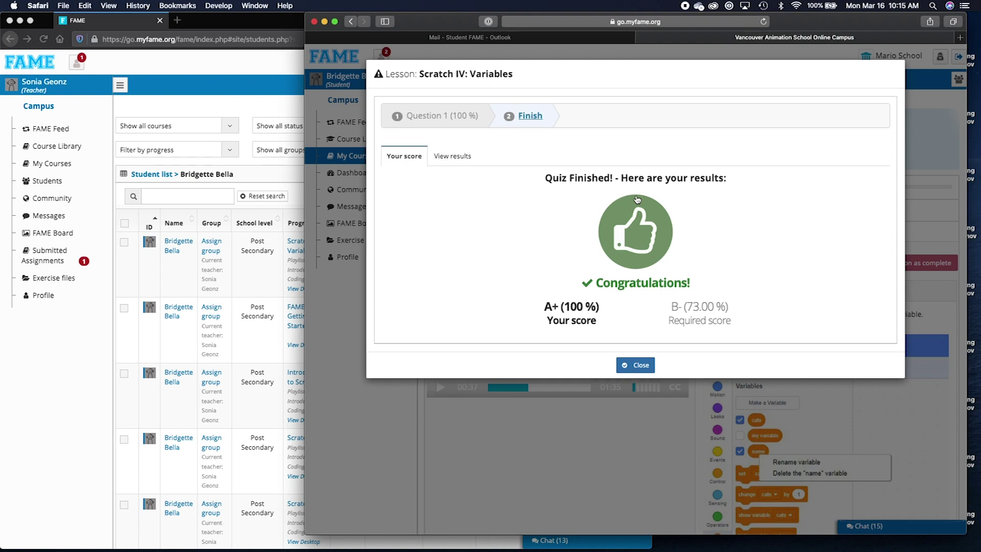
left_click(635, 364)
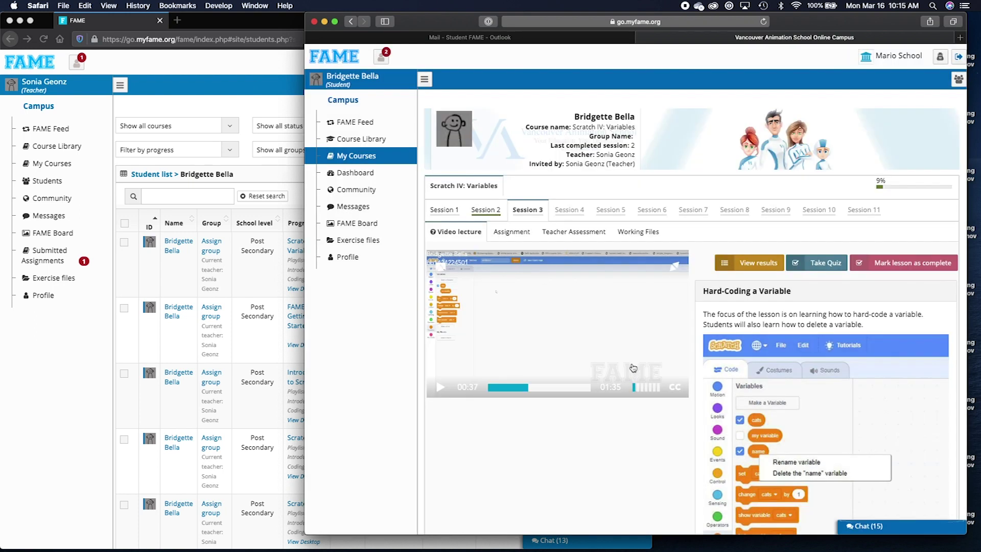
Upload BrickBreaker.jpg as the Session 3 assignment and mark the lesson complete.
left_click(511, 231)
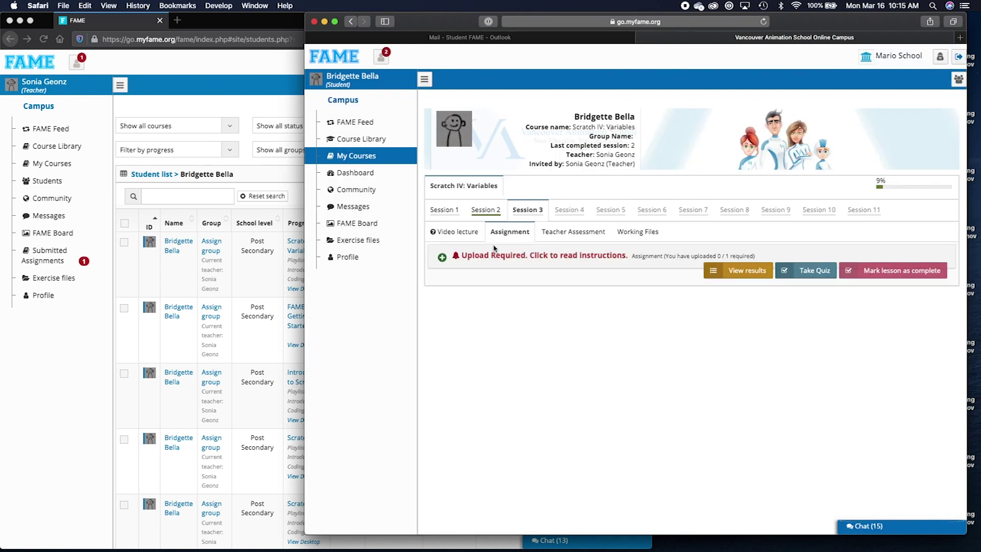
left_click(442, 257)
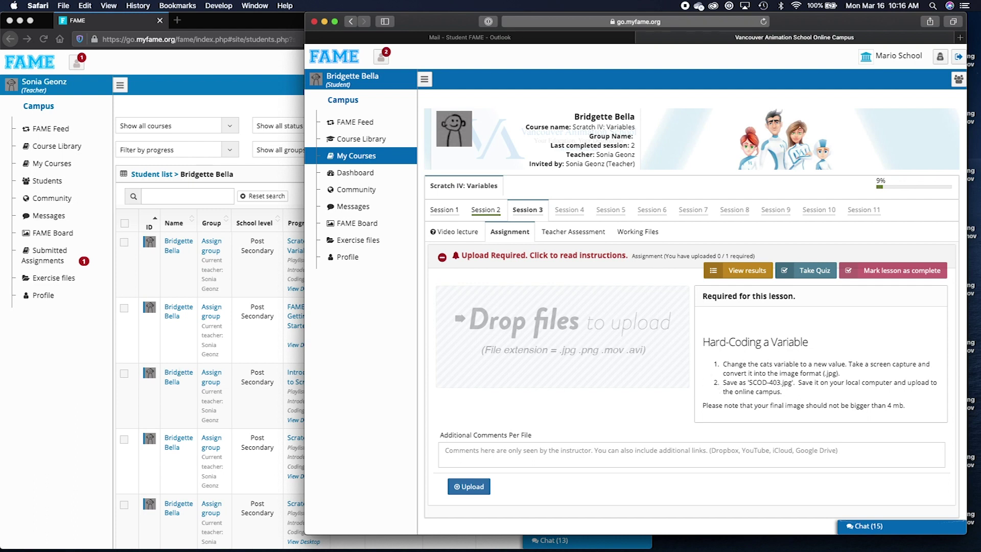
key("super+Tab")
left_click_drag(229, 70, 504, 339)
left_click(584, 427)
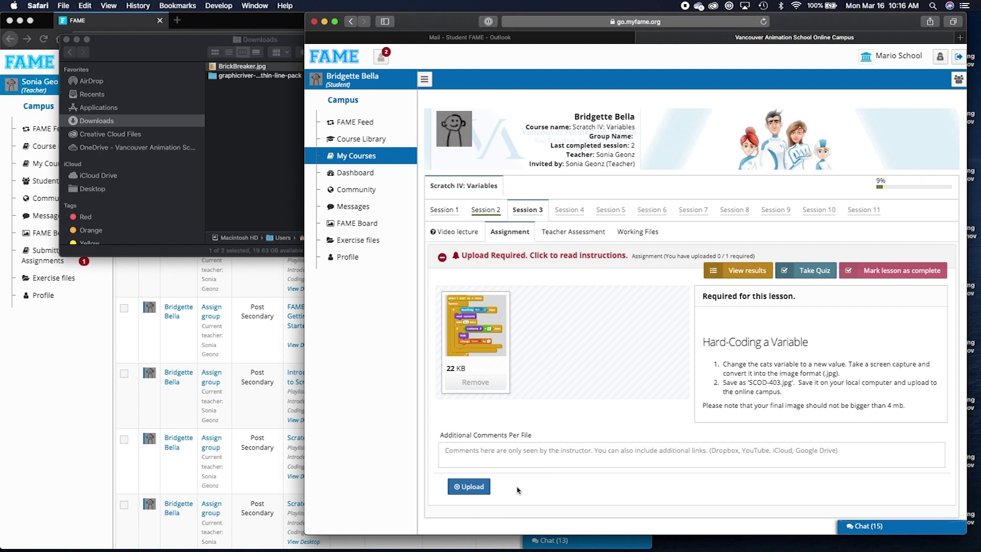
left_click(474, 489)
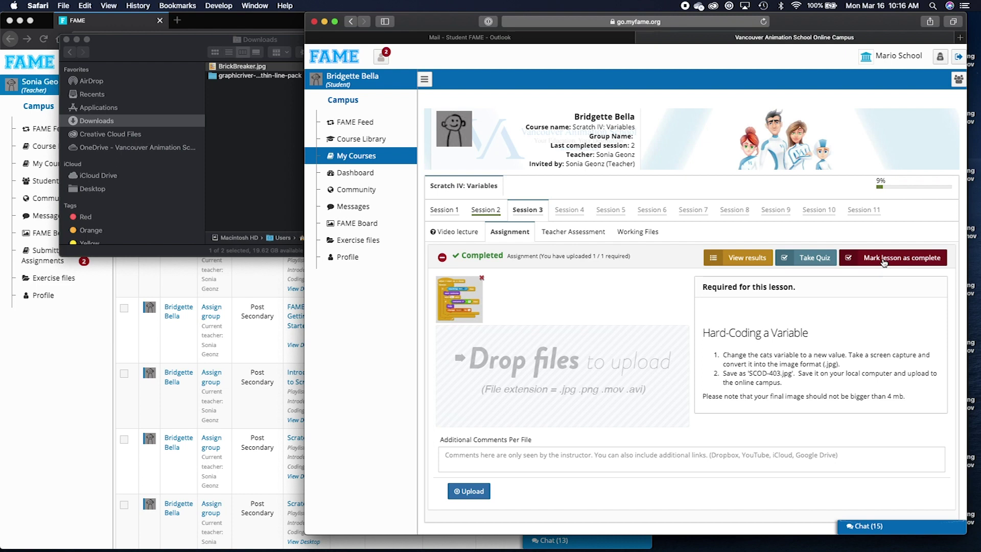
left_click(884, 259)
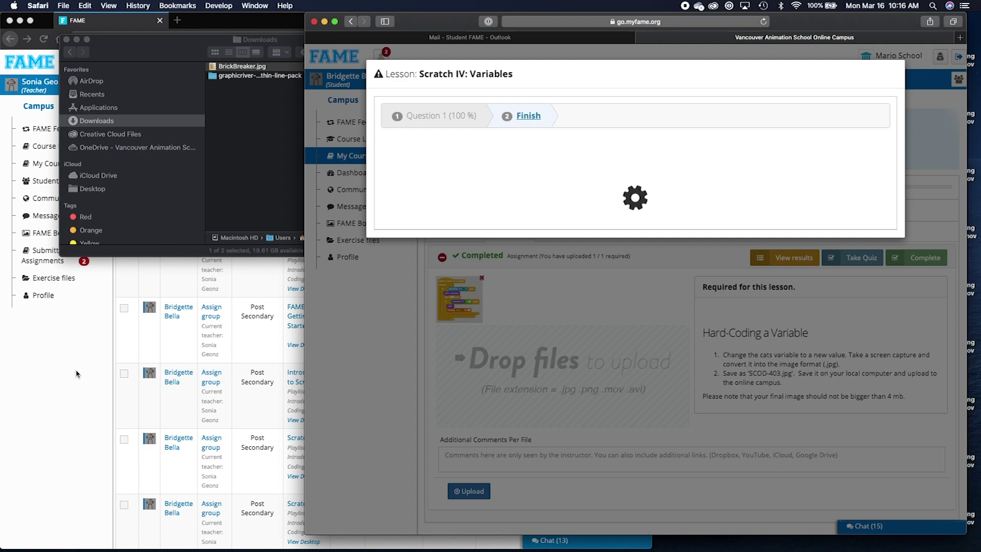
left_click(76, 374)
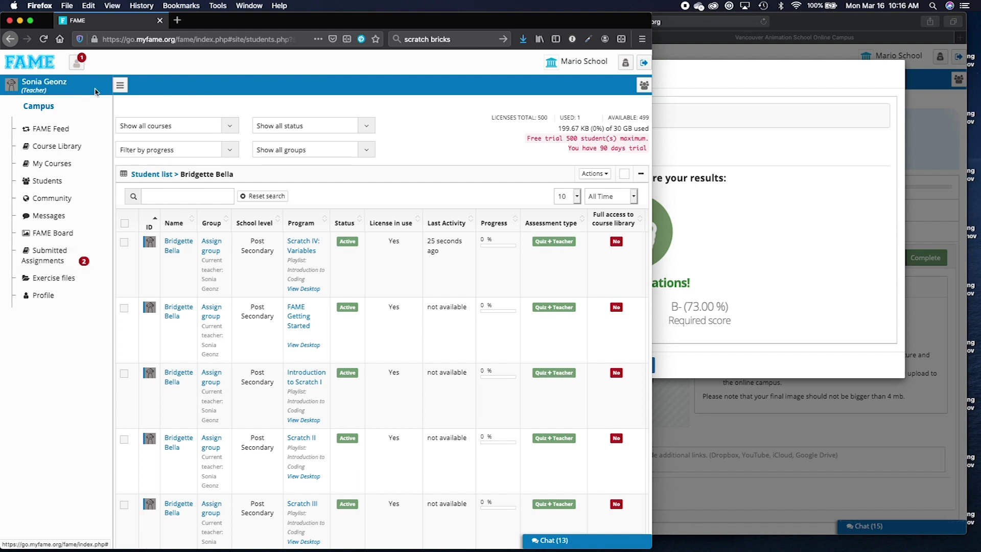
From Submitted Assignments, start grading the student's Session 3 Hard-Coding a Variable submission.
left_click(80, 63)
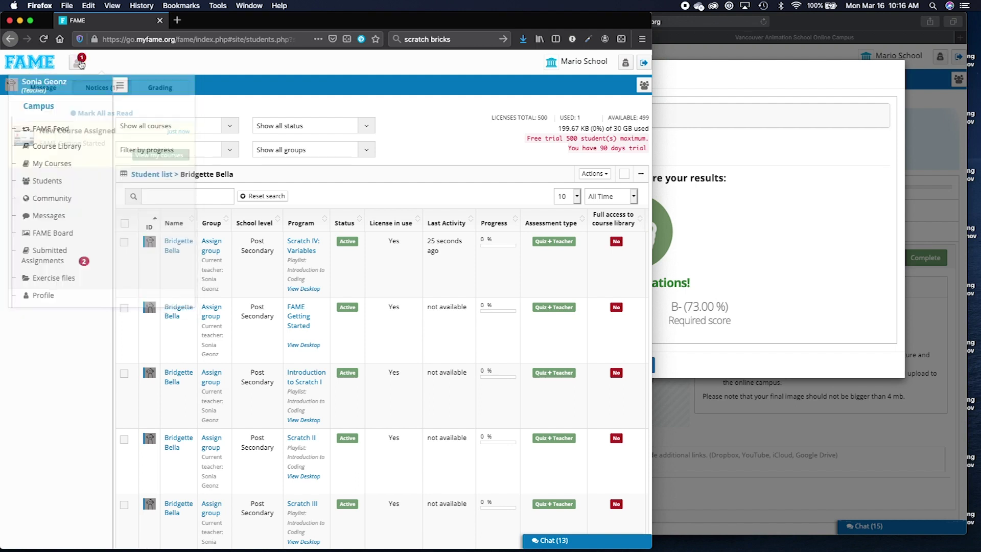
left_click(71, 254)
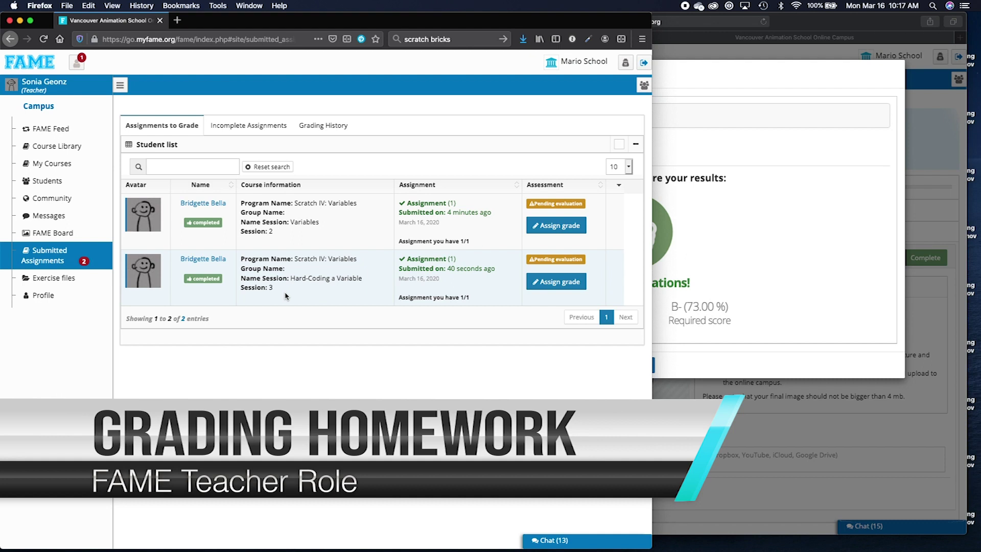
left_click(548, 284)
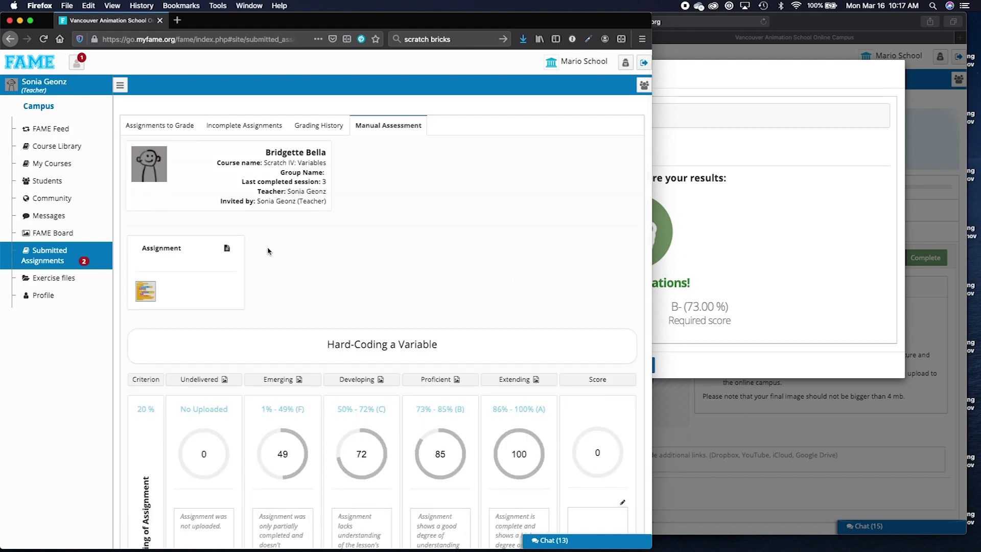
Review the assignment instructions, then enlarge and reposition the student's submitted Scratch code image.
left_click(227, 249)
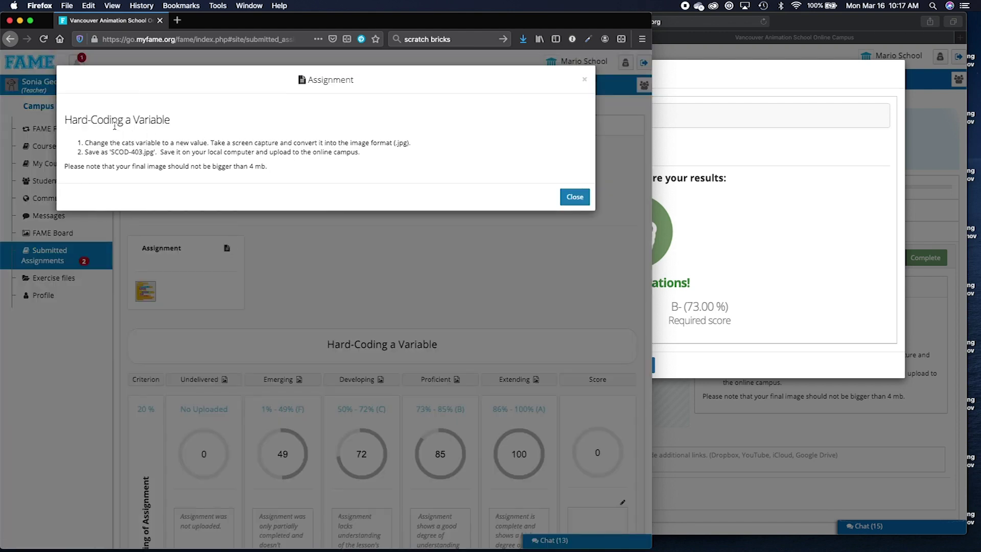
left_click(574, 197)
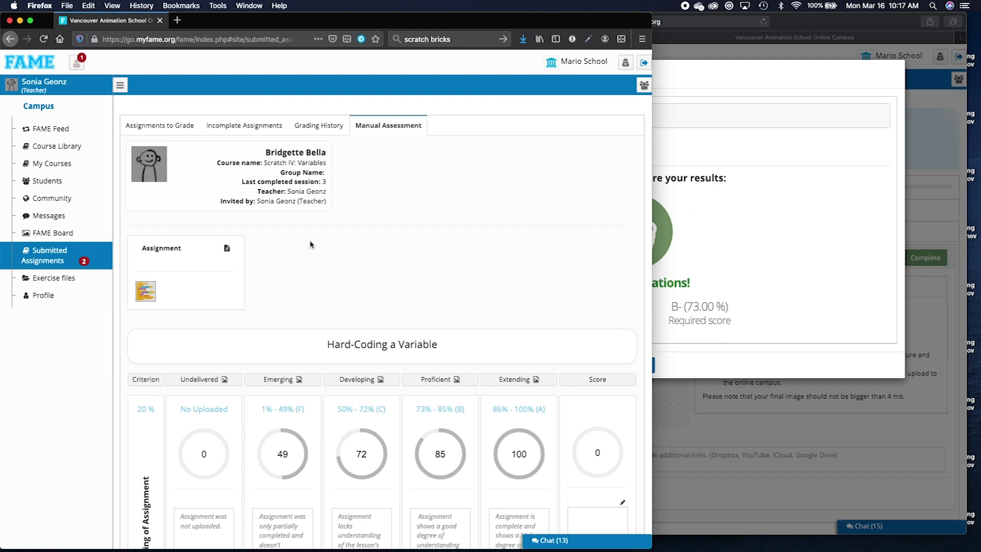
left_click(148, 289)
left_click_drag(188, 409, 317, 499)
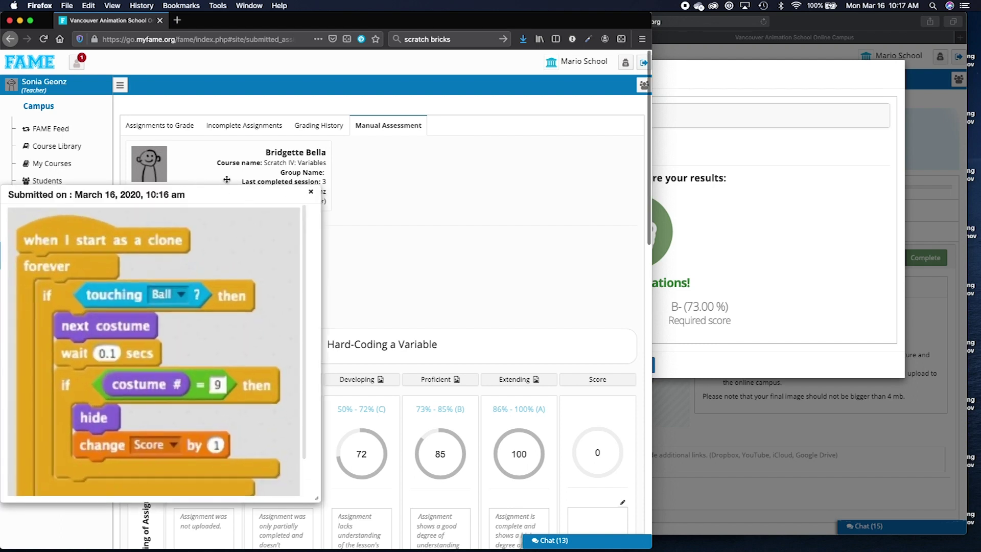
left_click_drag(220, 192, 256, 127)
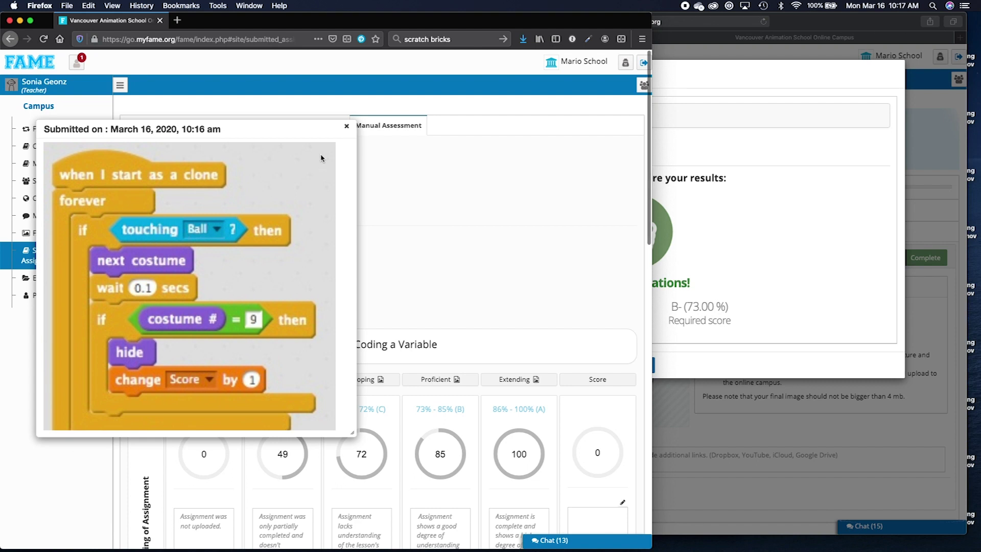
left_click(346, 126)
Score Understanding of Assignment at 100 with the comment "Great.".
scroll(351, 253, "down", 5)
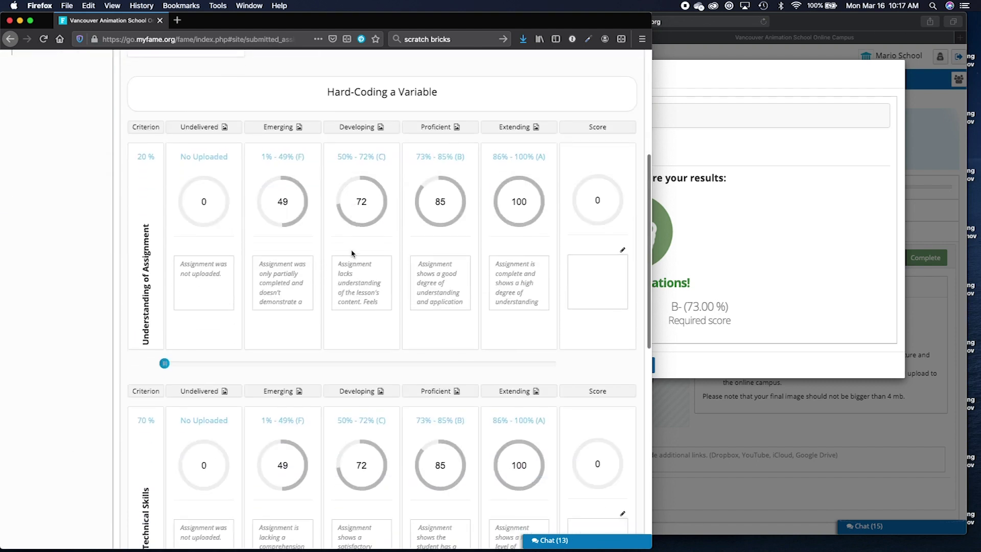
scroll(351, 253, "down", 2)
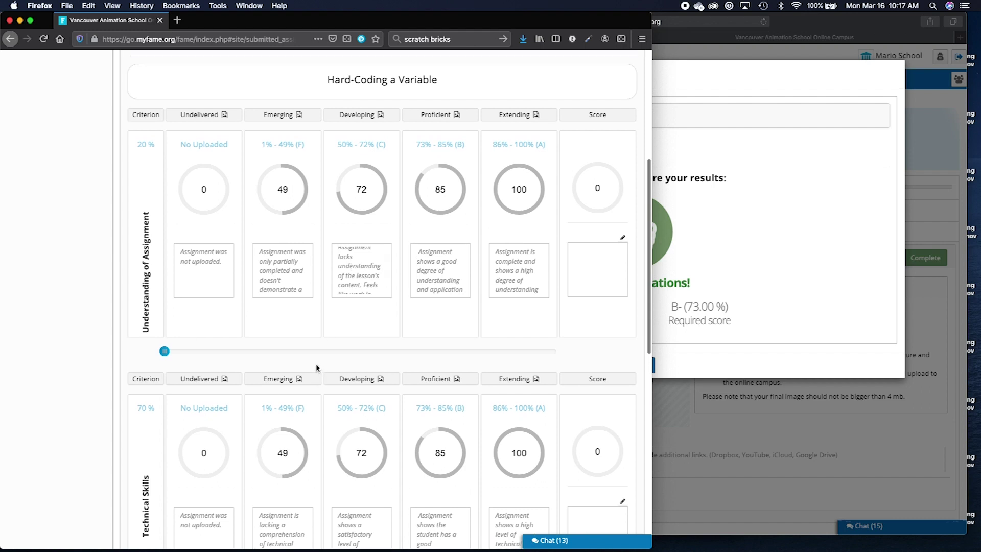
mouse_move(164, 341)
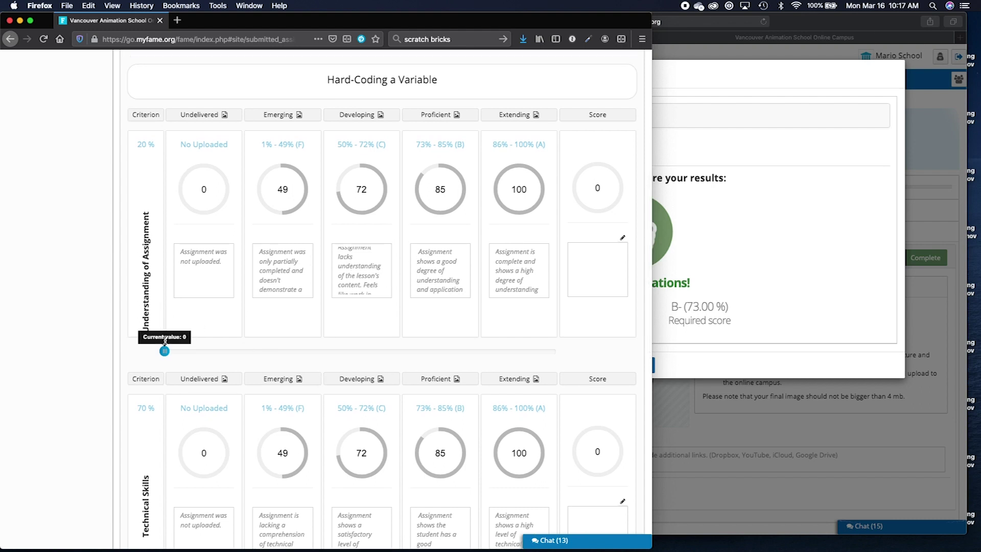
left_click_drag(164, 342, 556, 342)
left_click(622, 238)
left_click(582, 266)
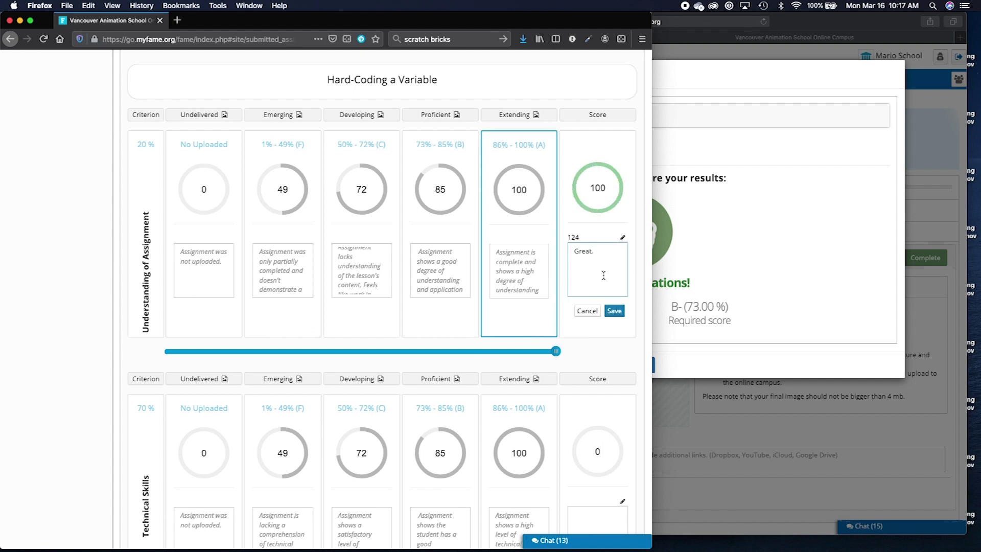
left_click(614, 310)
Score Technical Skills at 76 and Label at 94, then submit the grade.
scroll(552, 338, "down", 5)
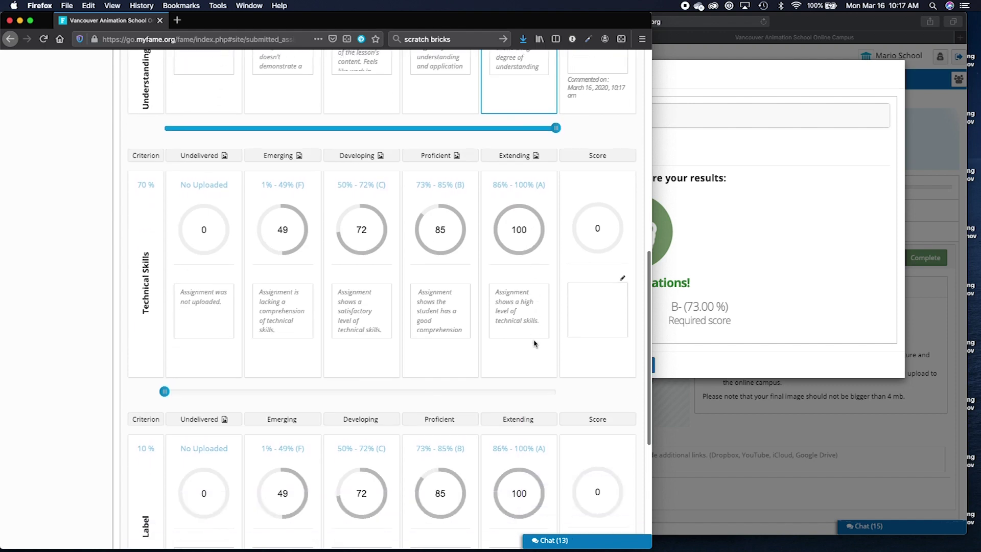
left_click_drag(164, 376, 462, 376)
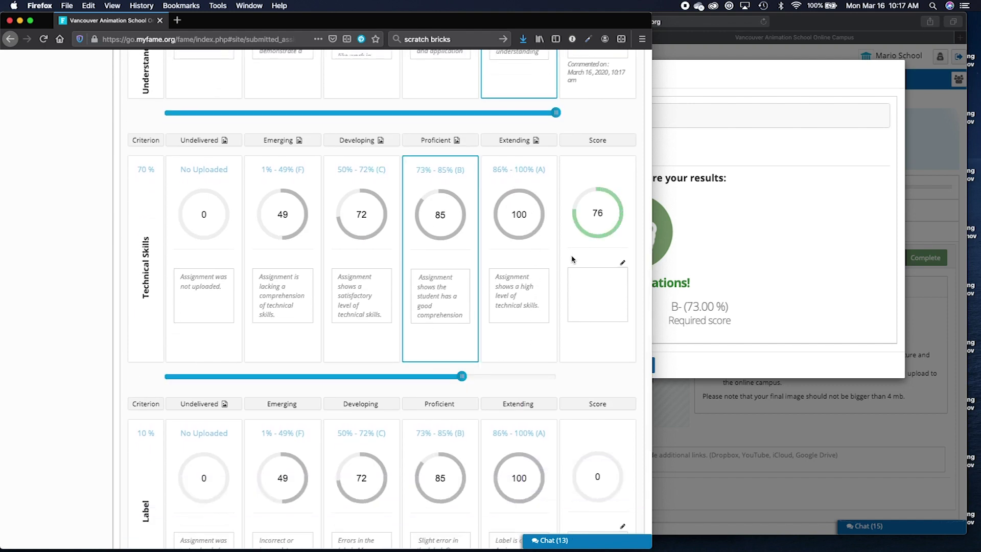
scroll(572, 259, "down", 3)
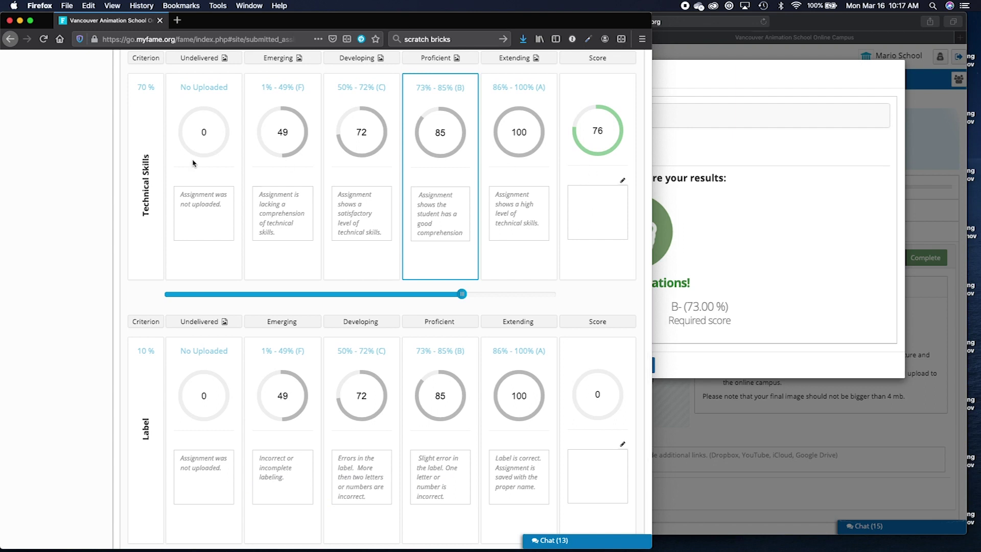
scroll(217, 194, "up", 1)
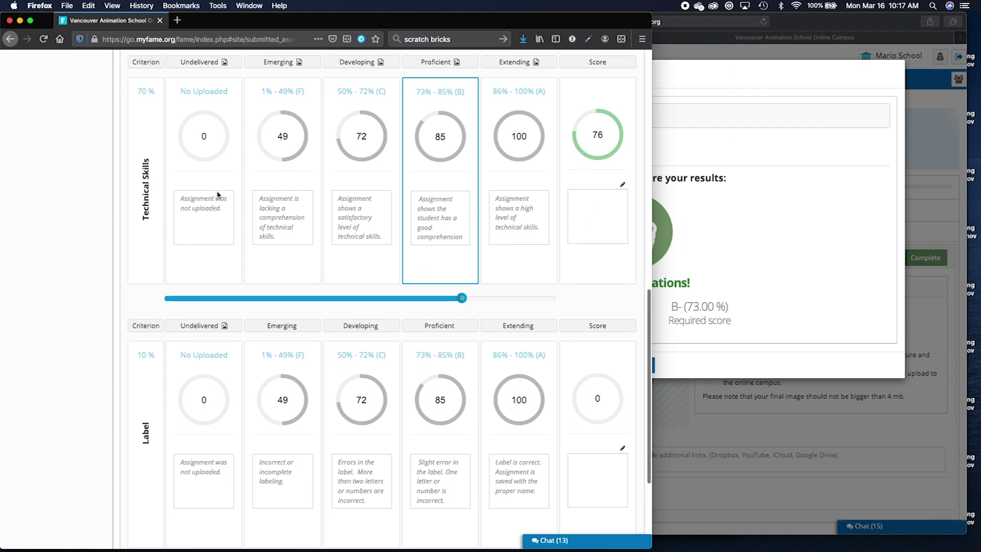
scroll(350, 179, "up", 3)
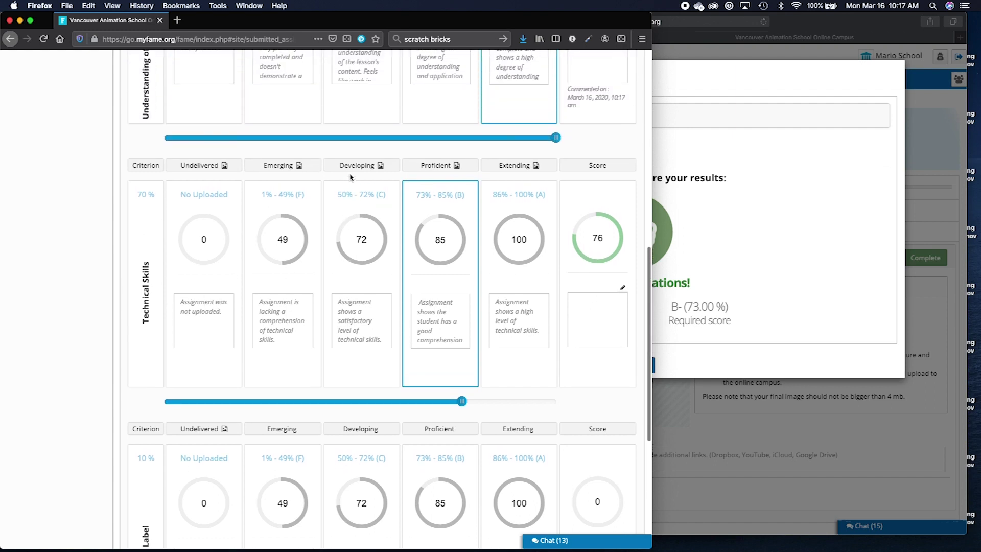
scroll(350, 178, "up", 2)
scroll(301, 305, "left", 1)
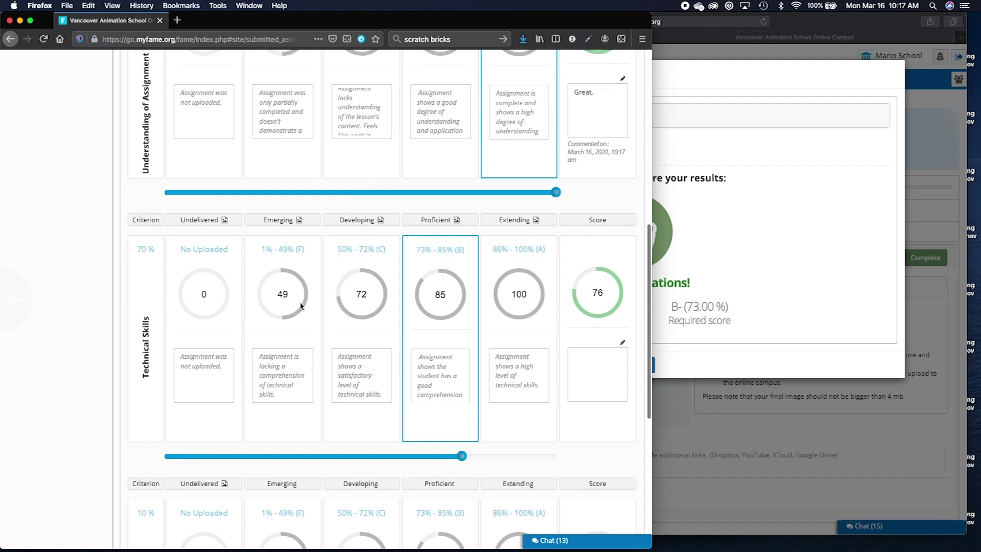
scroll(318, 353, "down", 9)
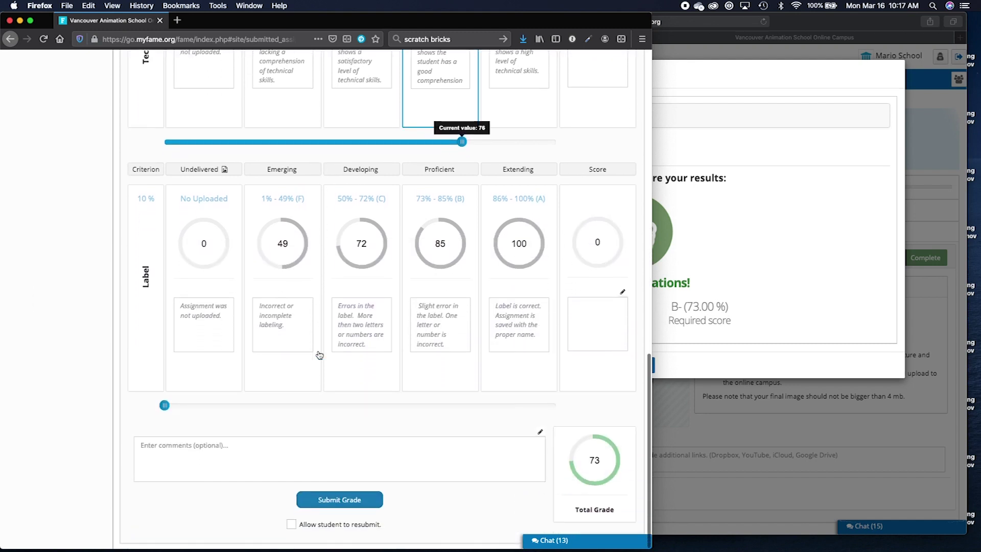
left_click(532, 405)
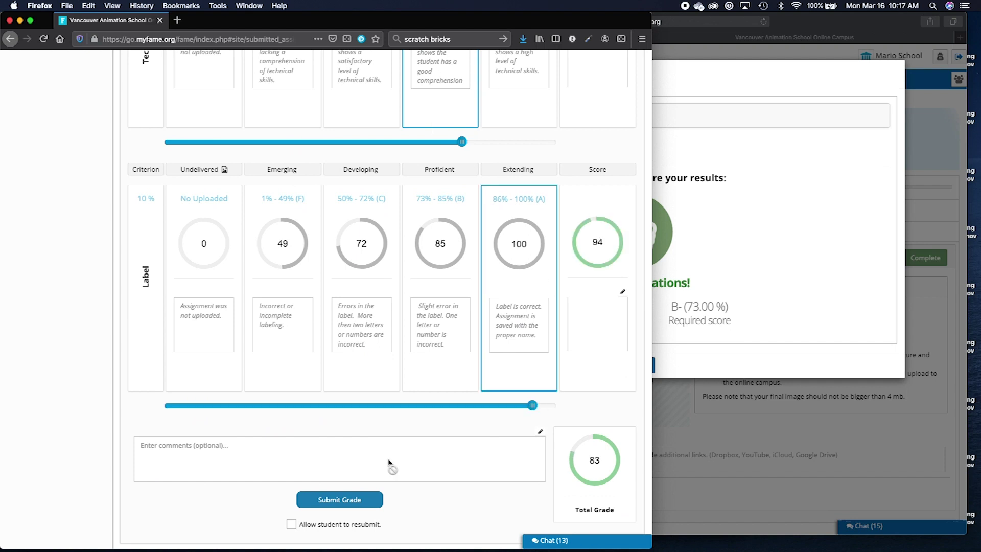
left_click(351, 497)
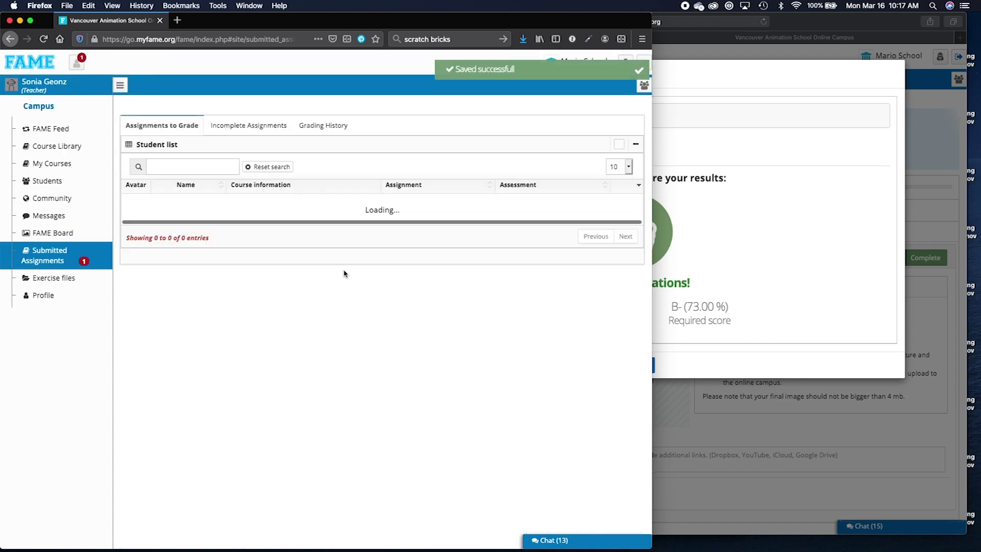
As the student, open the graded Session 3 teacher assessment from the grading notifications.
left_click(762, 230)
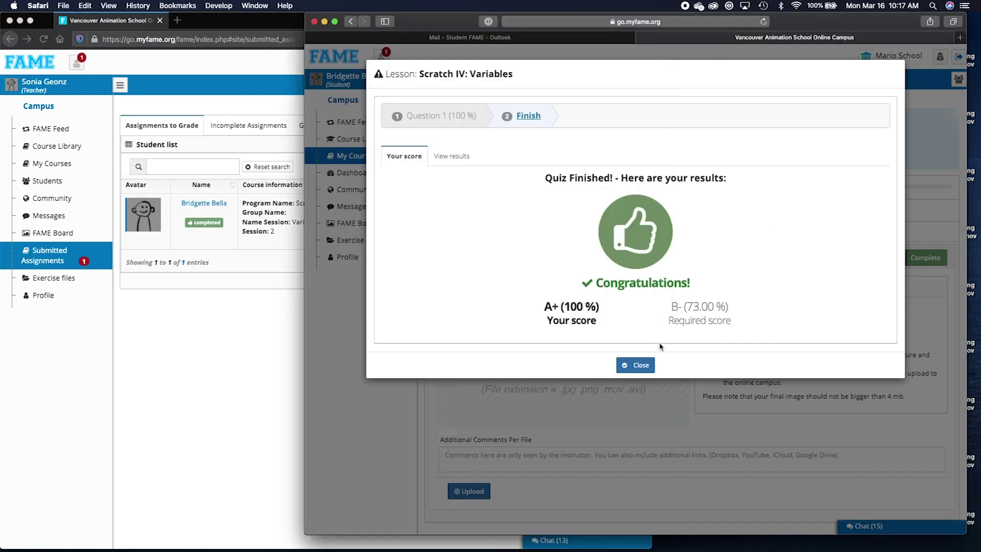
left_click(639, 366)
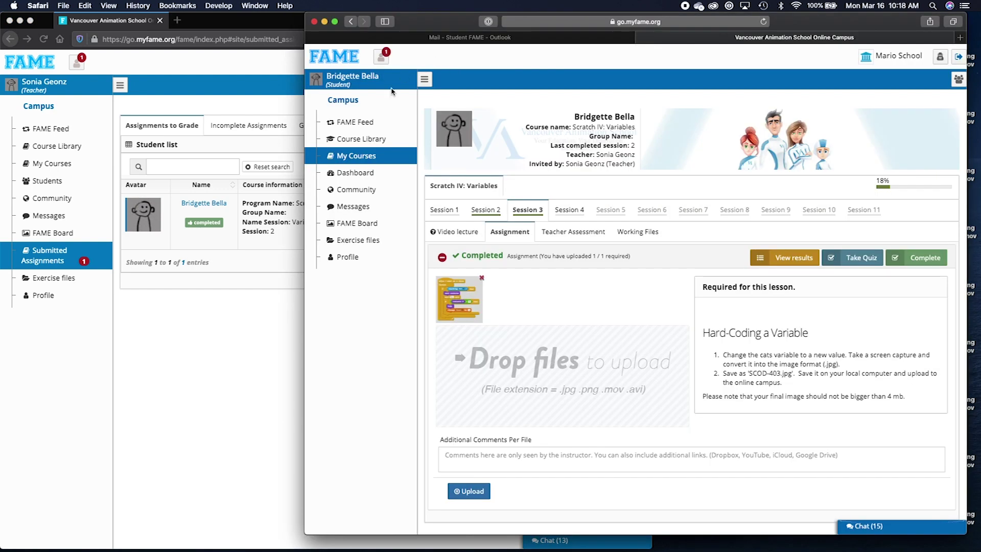
left_click(366, 122)
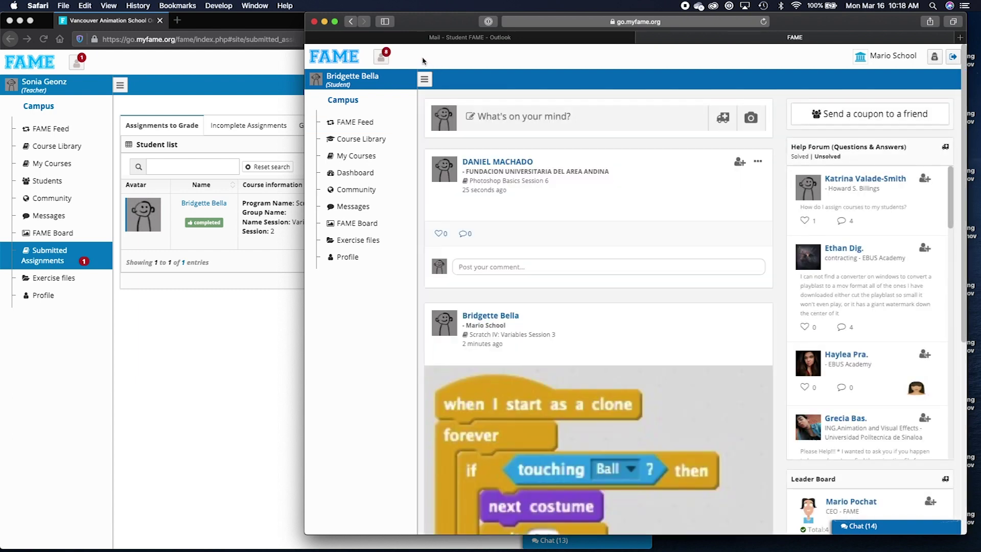
left_click(382, 60)
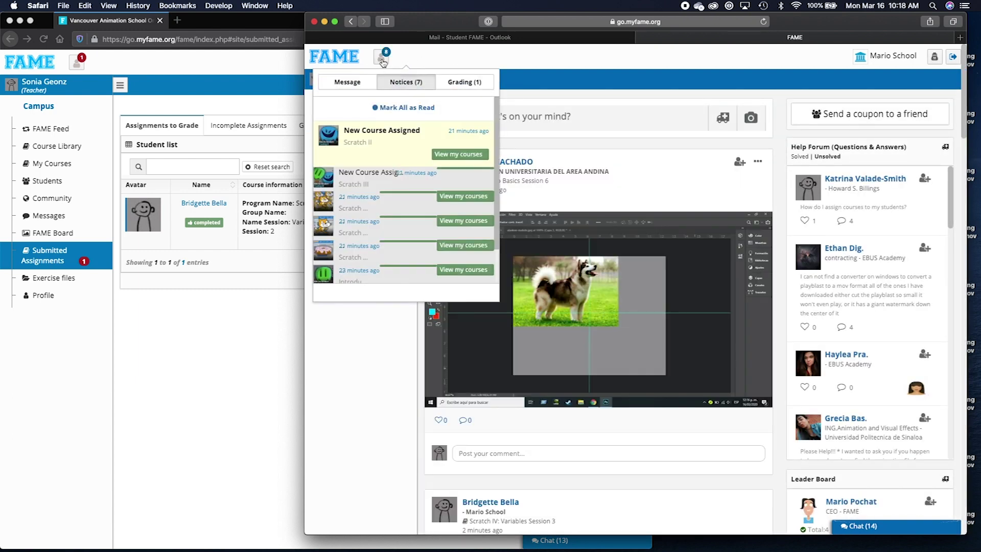
left_click(452, 90)
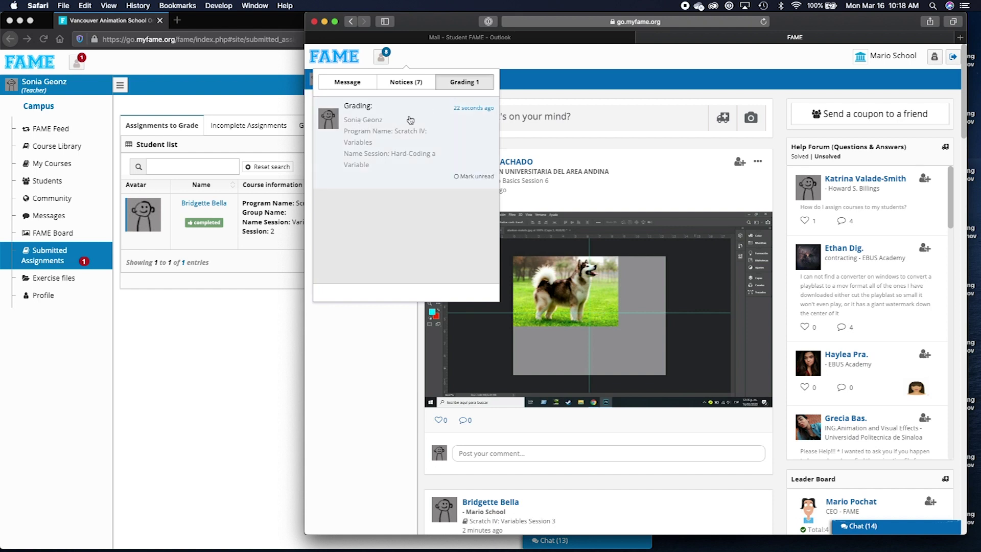
left_click(384, 149)
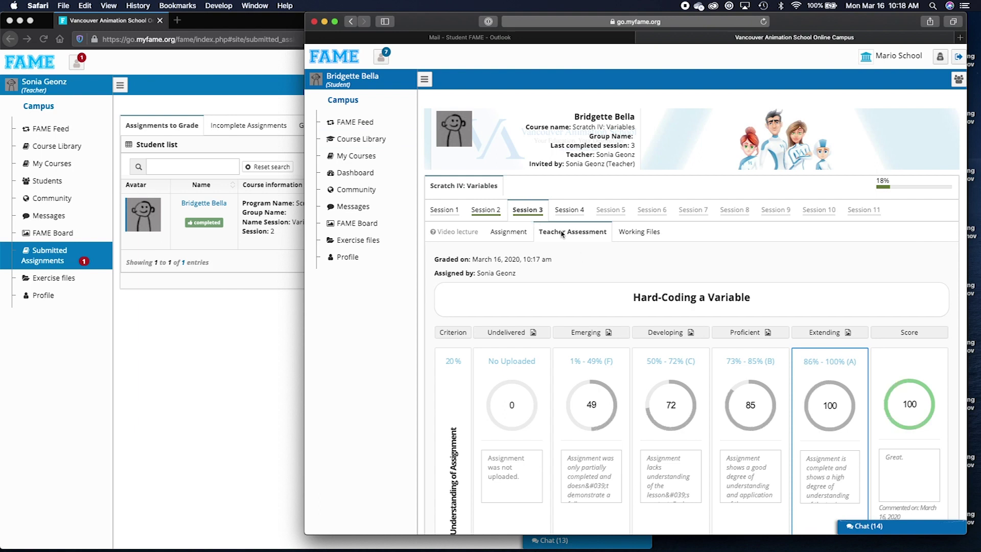
Scroll the rubric past Technical Skills (76) and Label (94) to the Total Grade of 83.
scroll(571, 248, "down", 3)
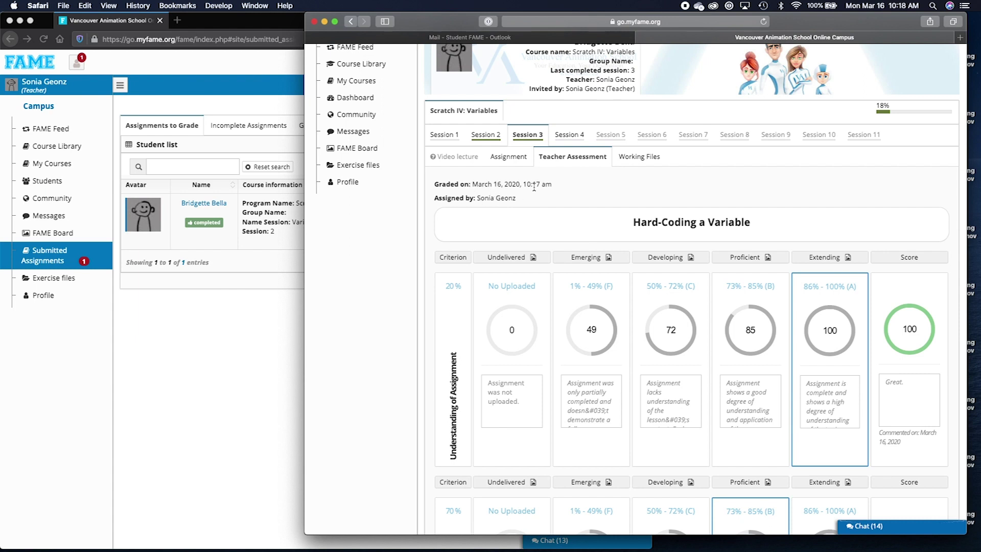
scroll(546, 186, "down", 9)
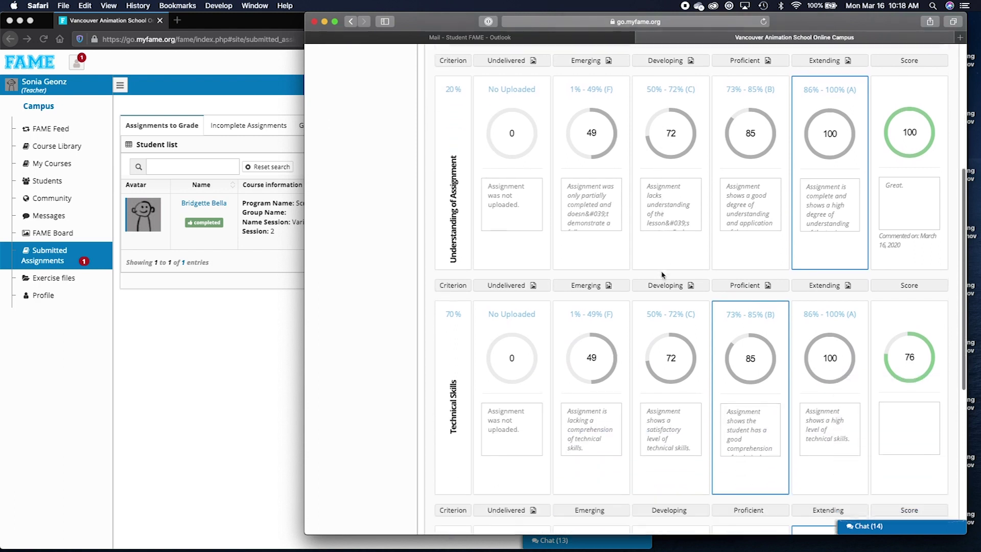
scroll(764, 230, "down", 1)
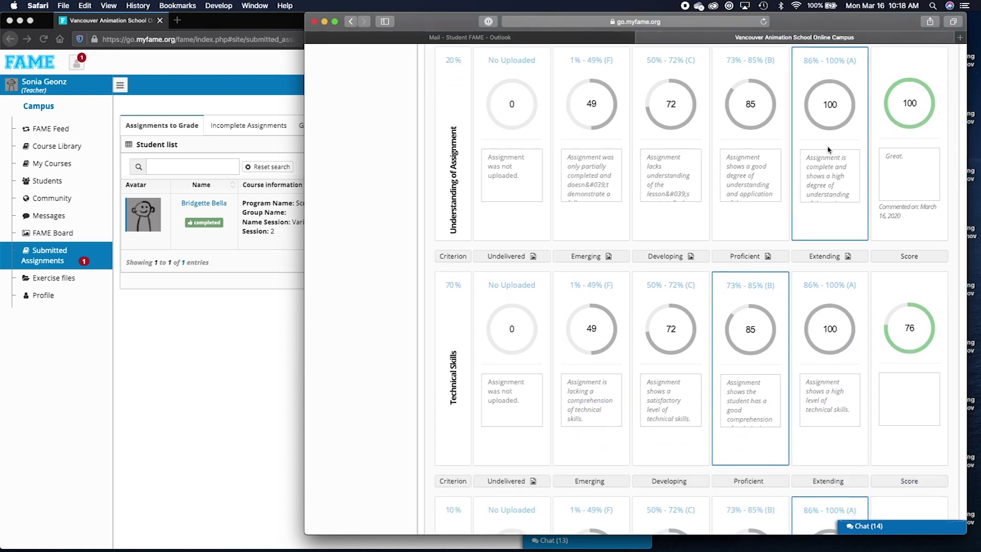
scroll(812, 308, "down", 7)
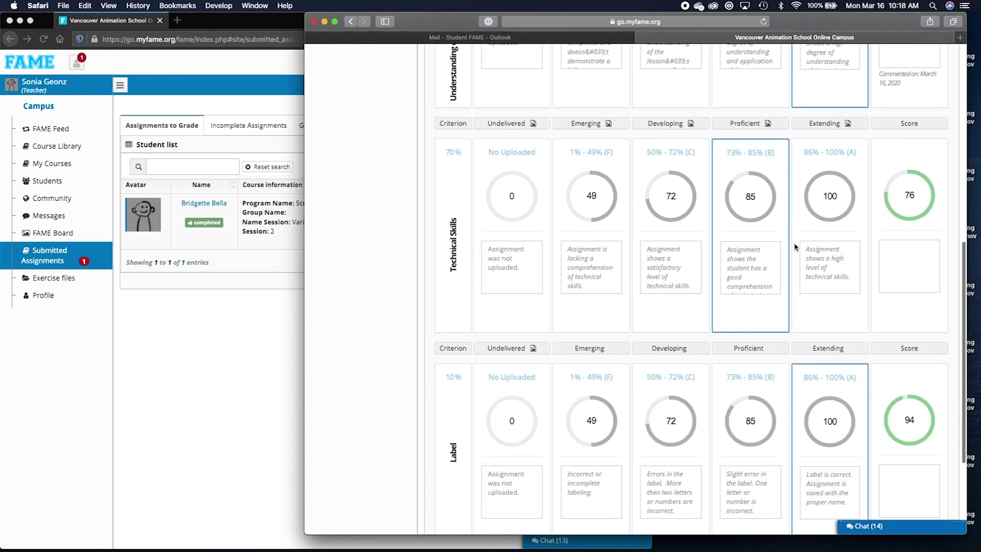
scroll(811, 308, "down", 5)
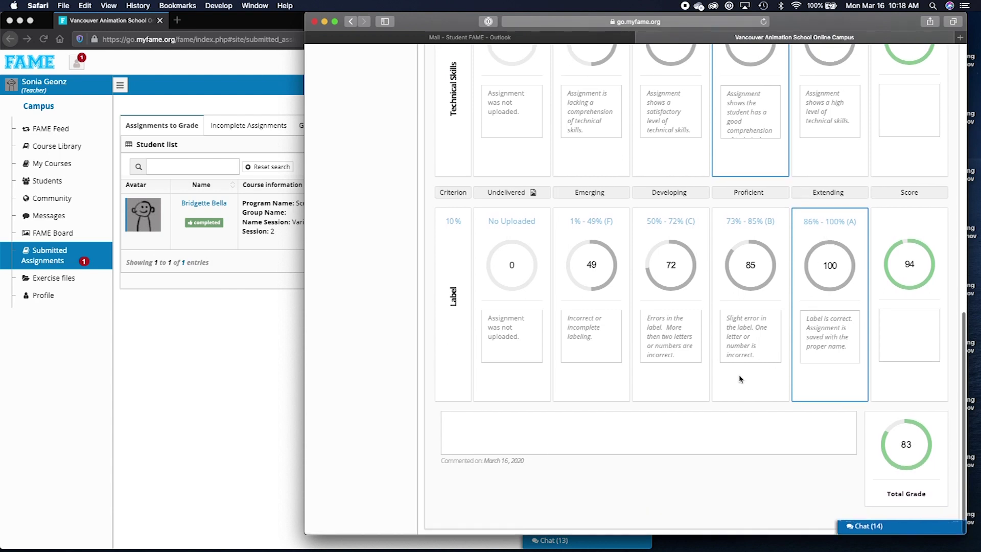
As the teacher, open the student's details page from Students and view her Quiz Grades and Teacher Grades.
left_click(211, 414)
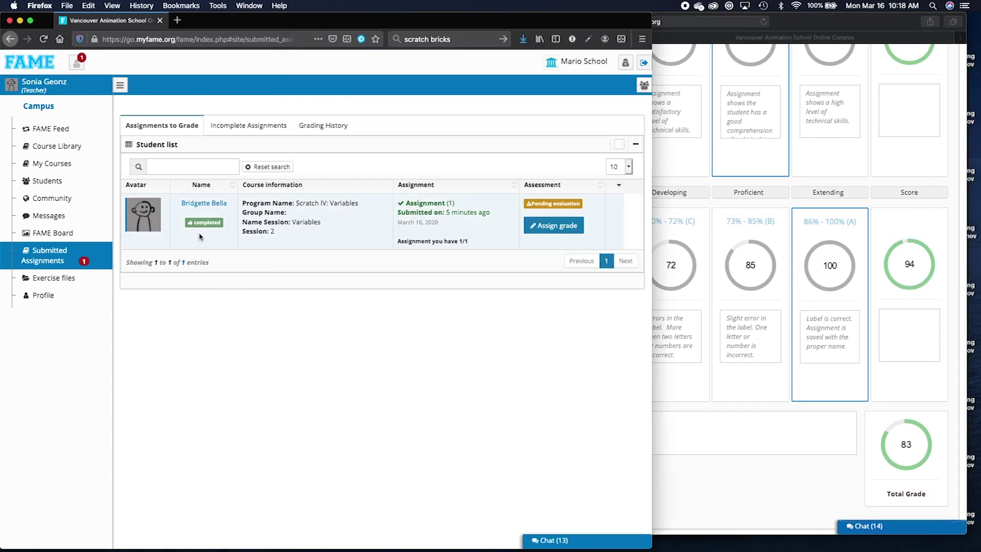
left_click(77, 178)
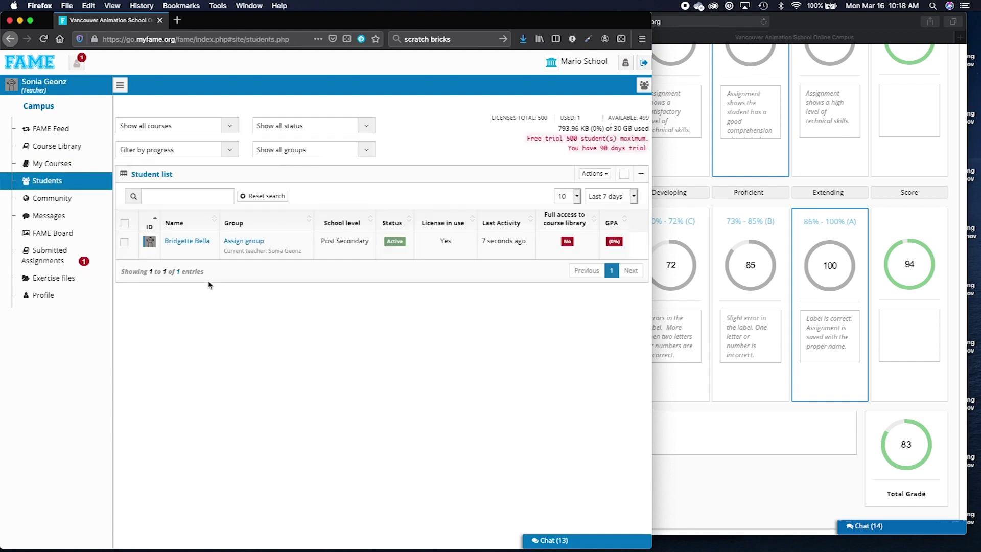
left_click(186, 242)
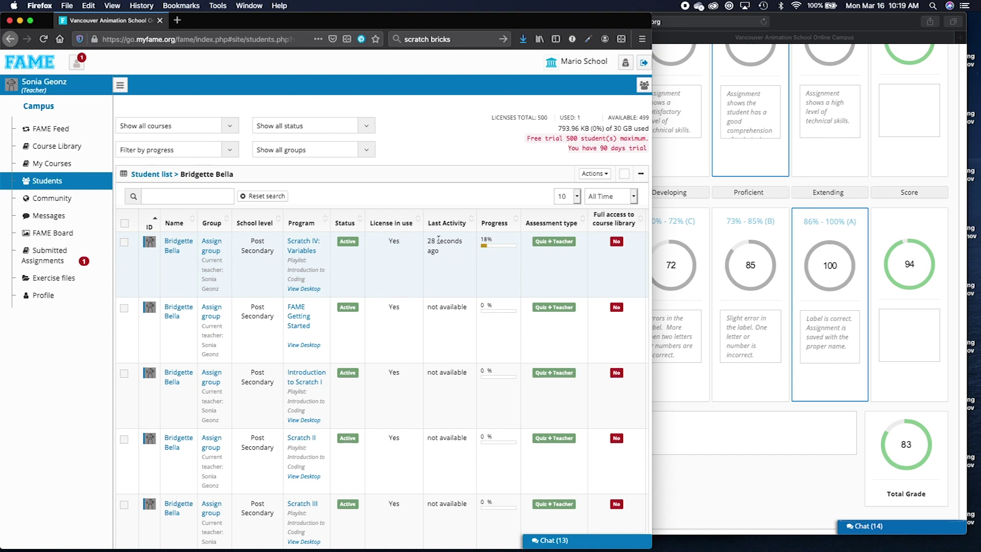
left_click(180, 248)
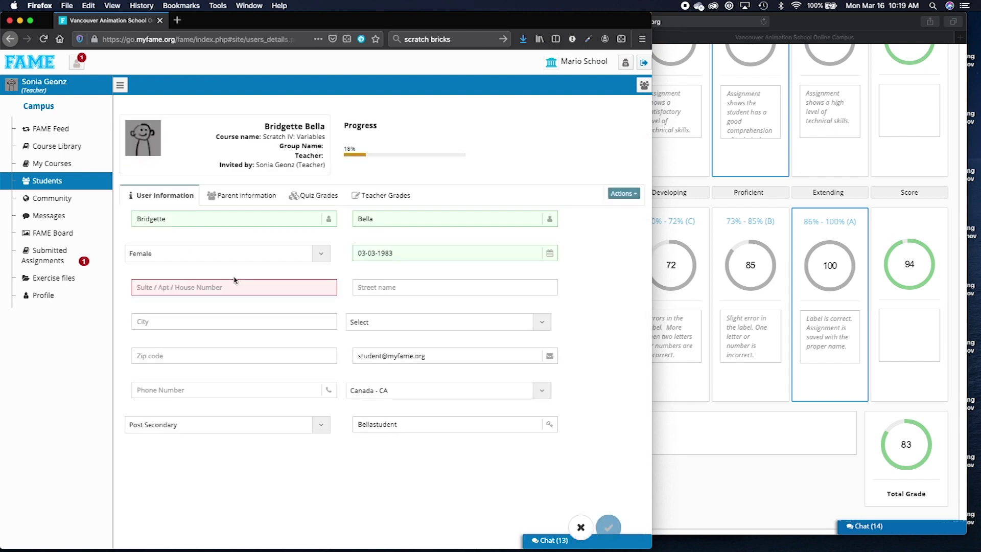
left_click(315, 195)
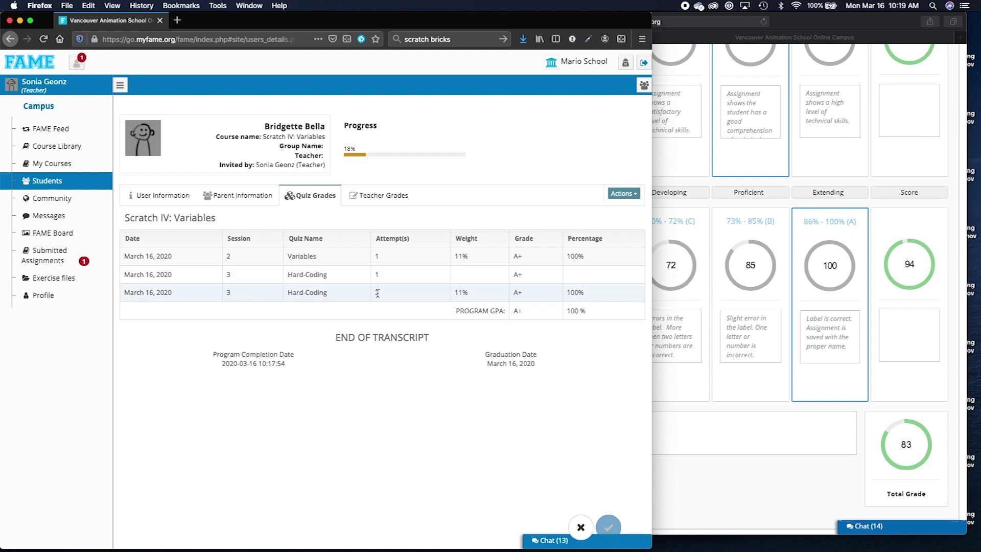
left_click(371, 194)
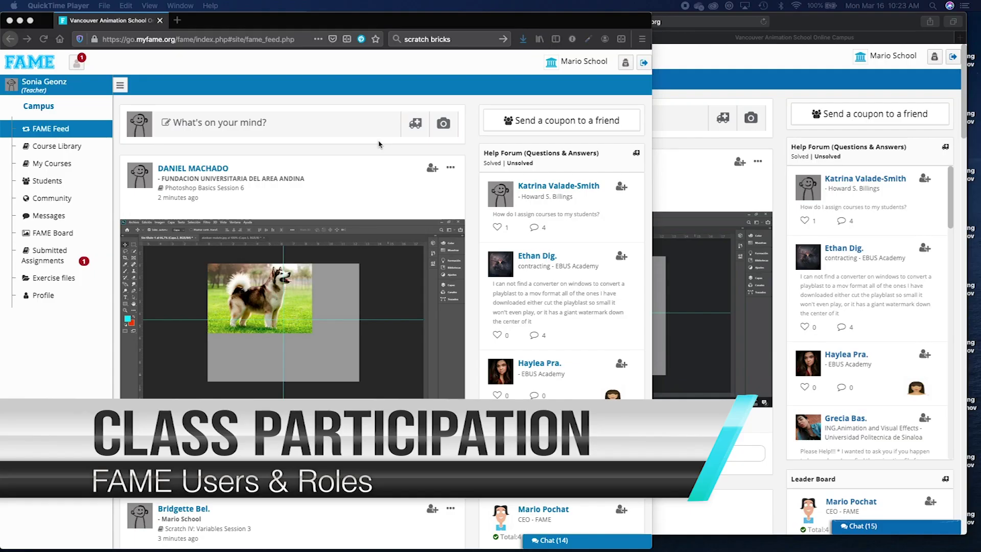
left_click(353, 80)
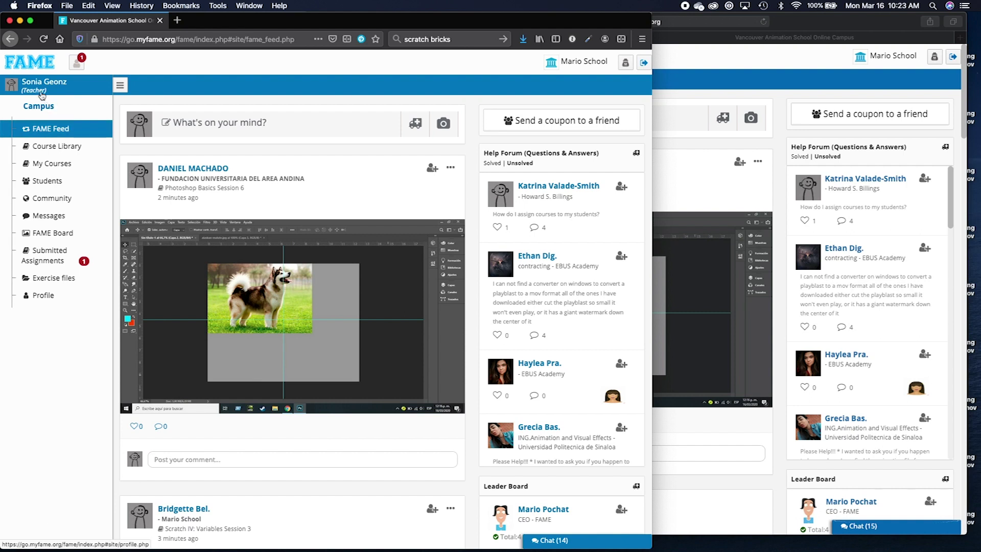
left_click(708, 109)
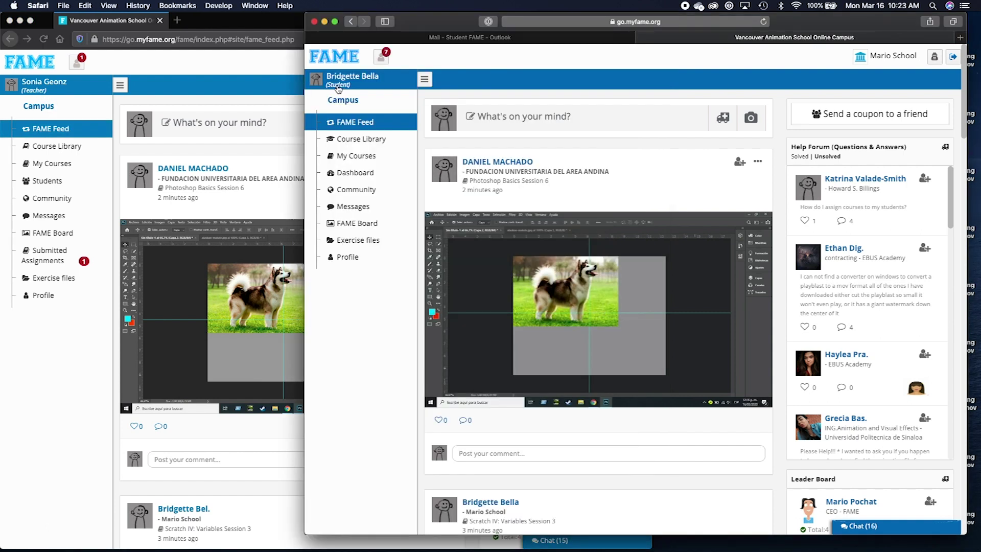
left_click(262, 82)
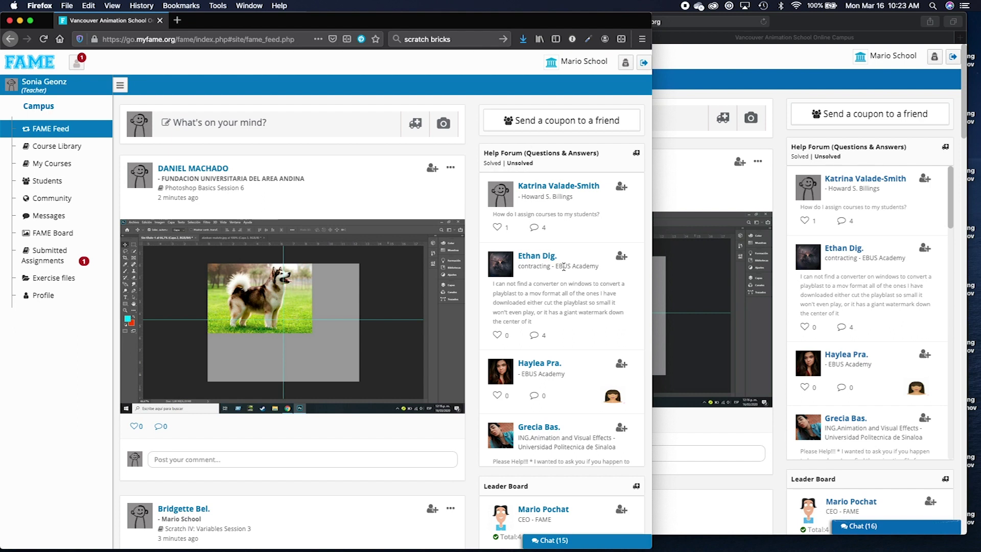
scroll(563, 267, "down", 5)
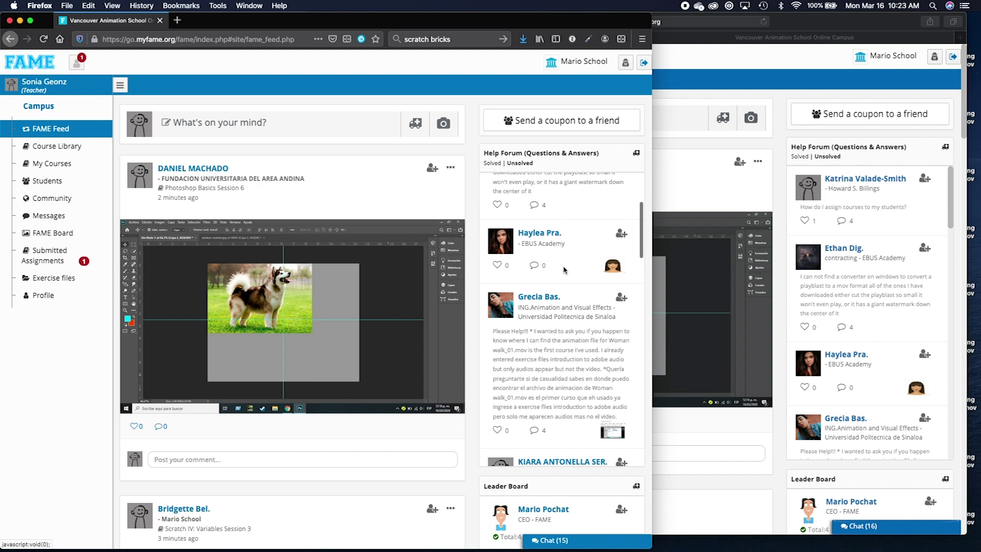
scroll(563, 269, "down", 7)
scroll(563, 266, "down", 6)
scroll(564, 269, "up", 1)
scroll(564, 269, "up", 10)
scroll(564, 269, "up", 6)
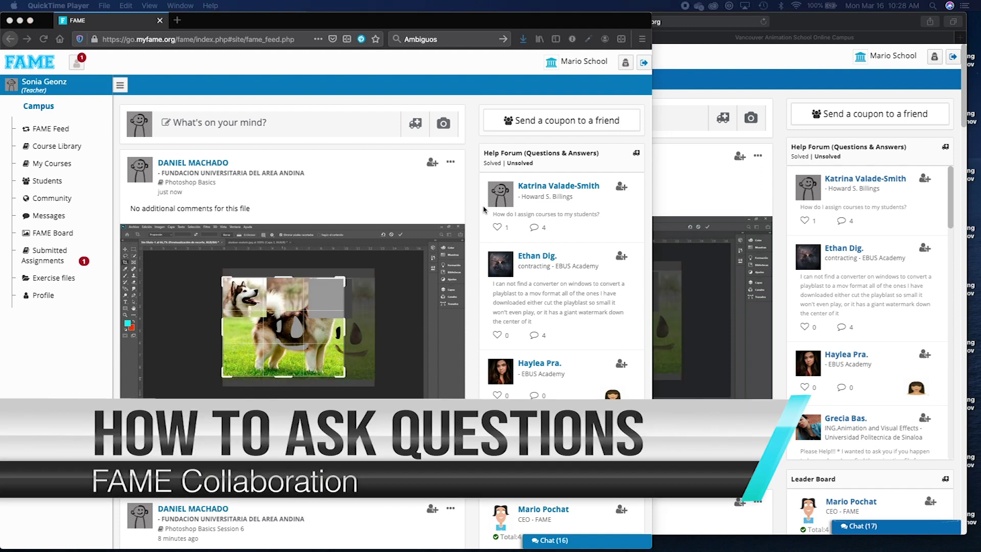
Open a Create post form flagged as a help question in the teacher's feed.
left_click(472, 168)
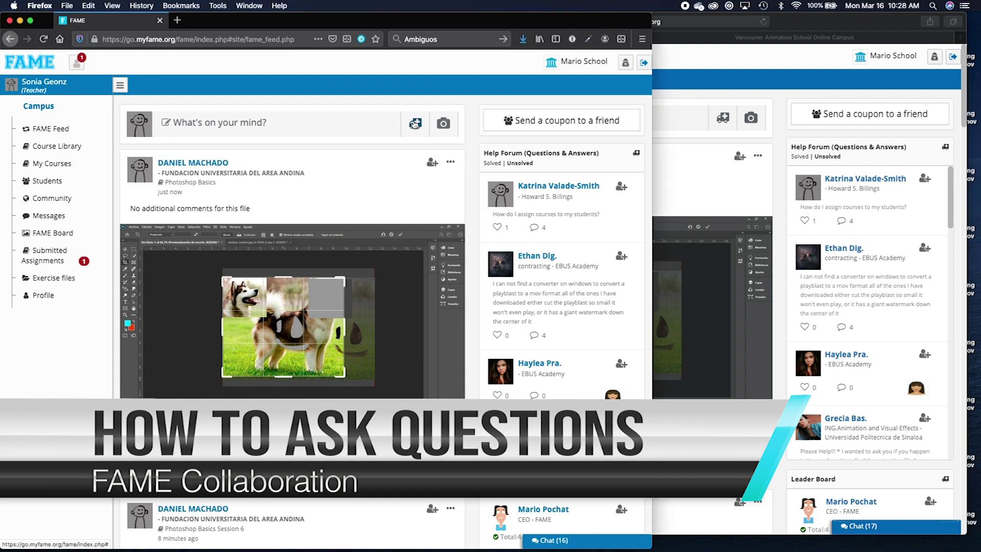
left_click(414, 122)
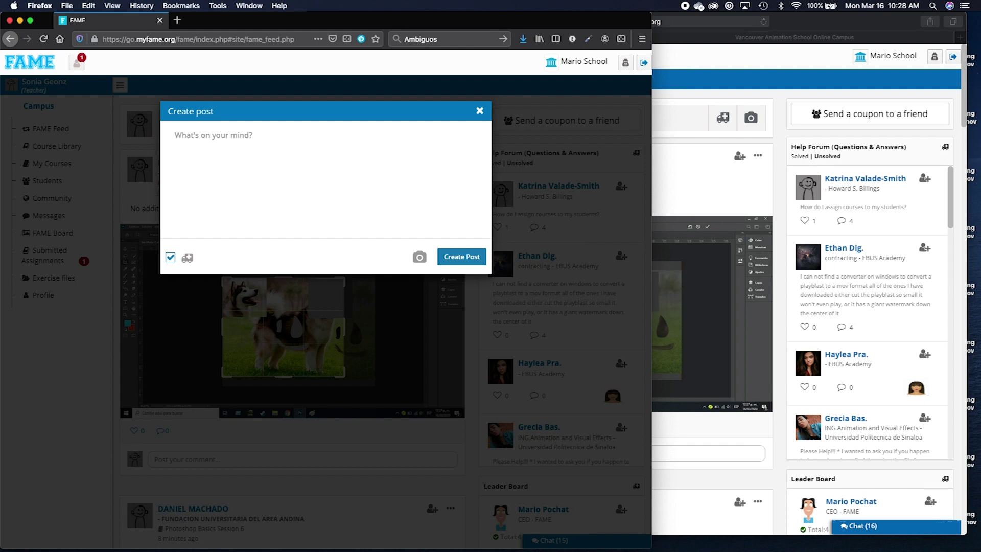
key("super+Tab")
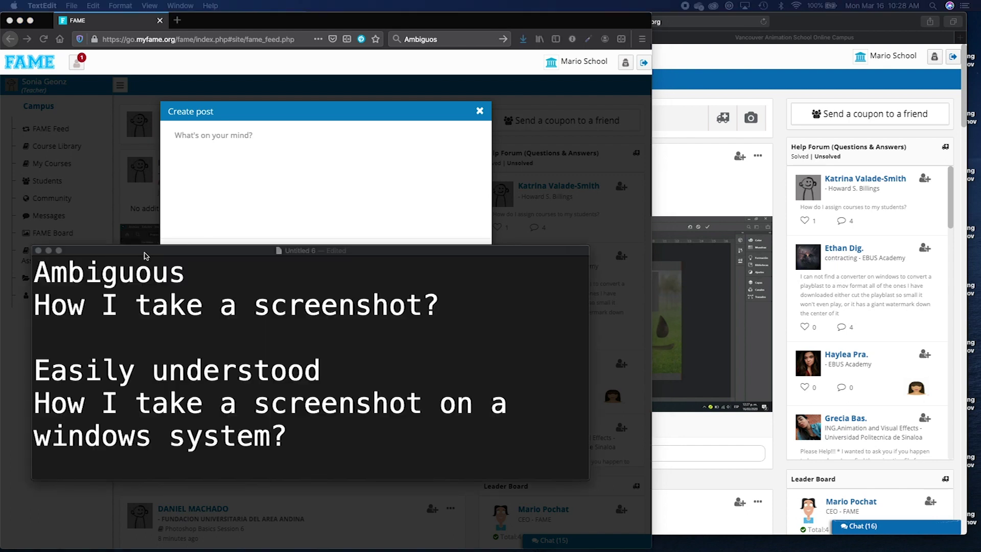
Select the 'How I take a screenshot on a windows system?' question in the TextEdit notes.
left_click_drag(145, 252, 144, 273)
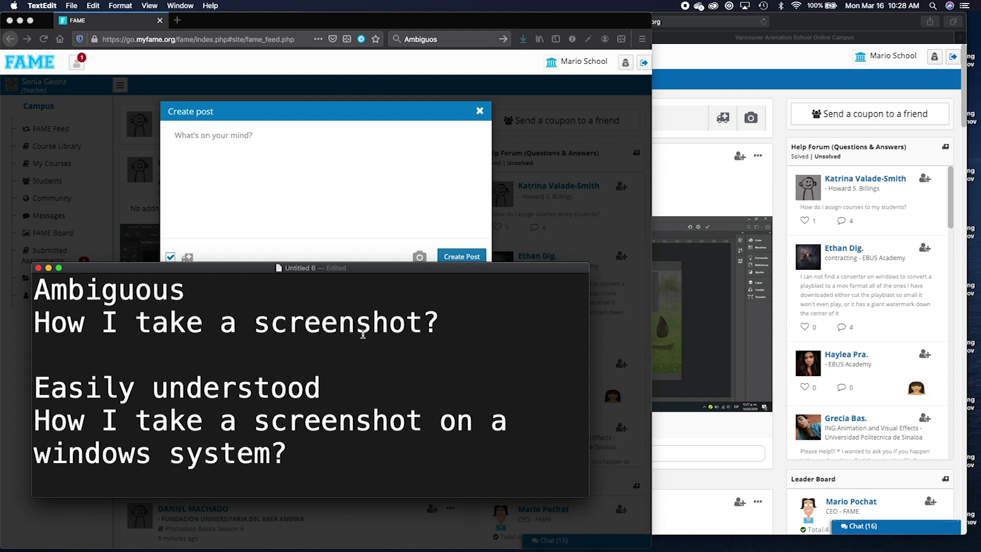
left_click(442, 327)
left_click_drag(329, 389, 41, 390)
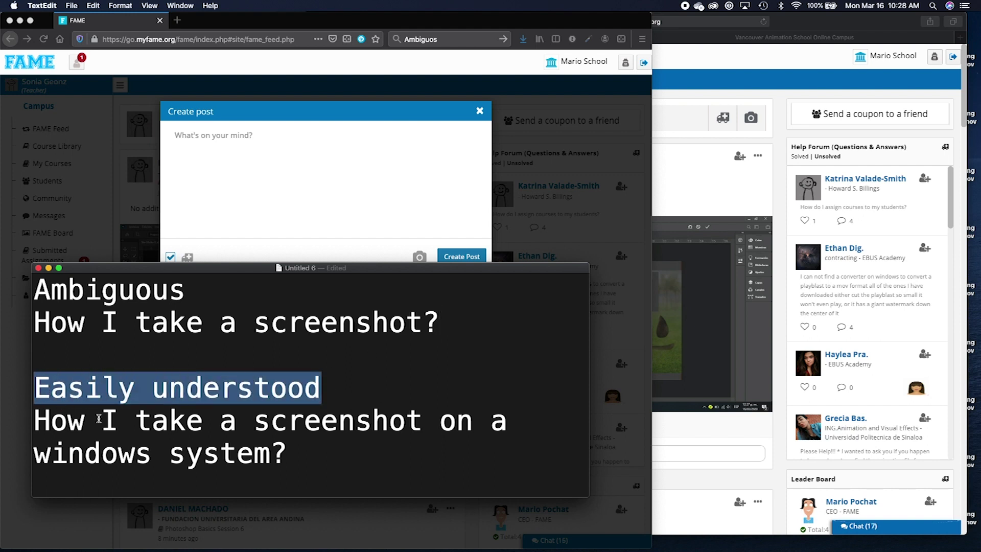
left_click_drag(323, 451, 34, 420)
key("super+c")
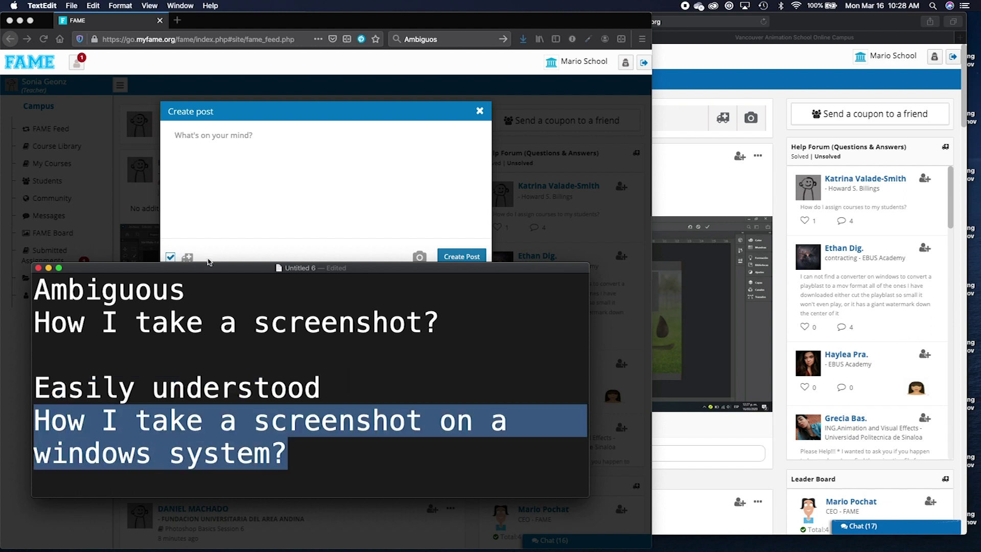
left_click(271, 180)
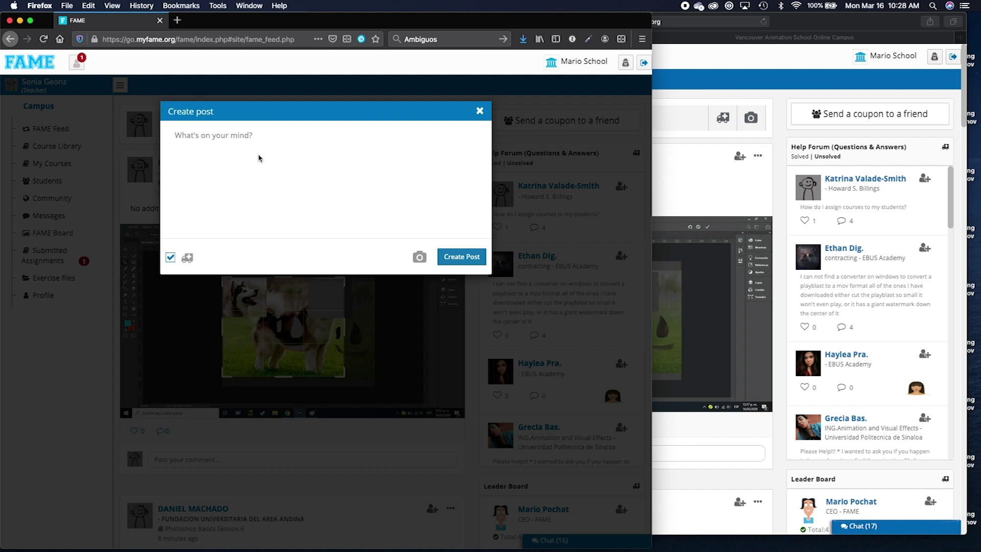
Post 'How I take a screenshot on a windows system?' and reload the student's FAME Feed to see it.
key("super+v")
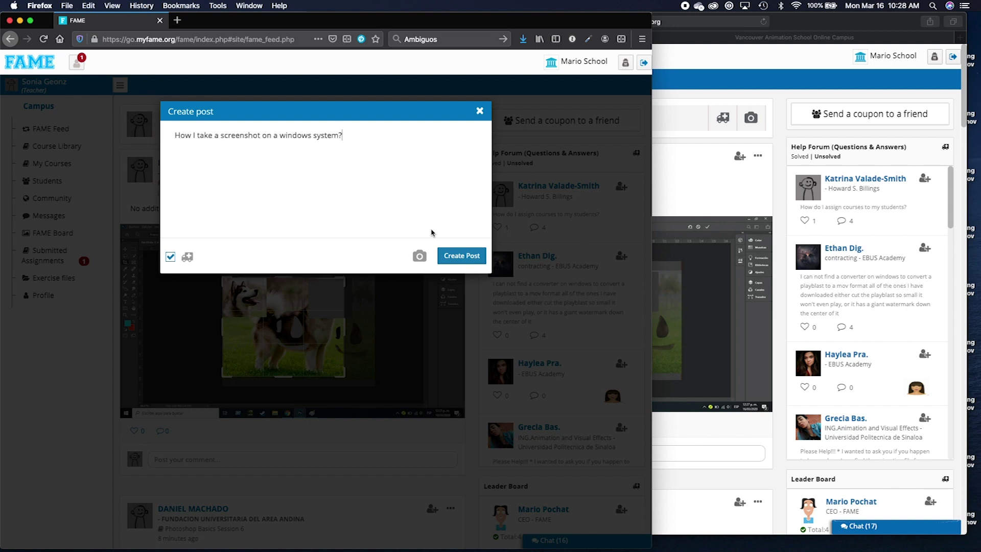
left_click(452, 257)
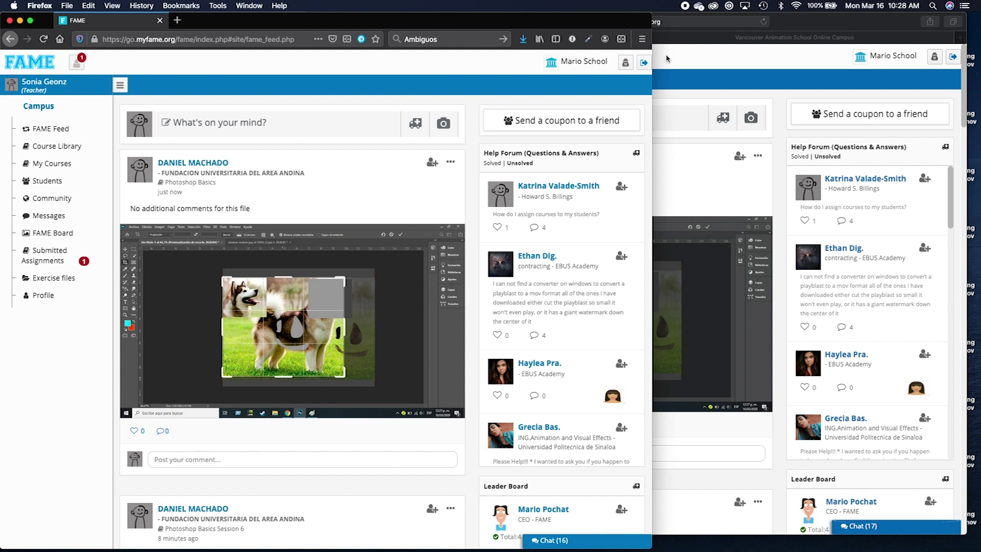
left_click(690, 67)
left_click(384, 123)
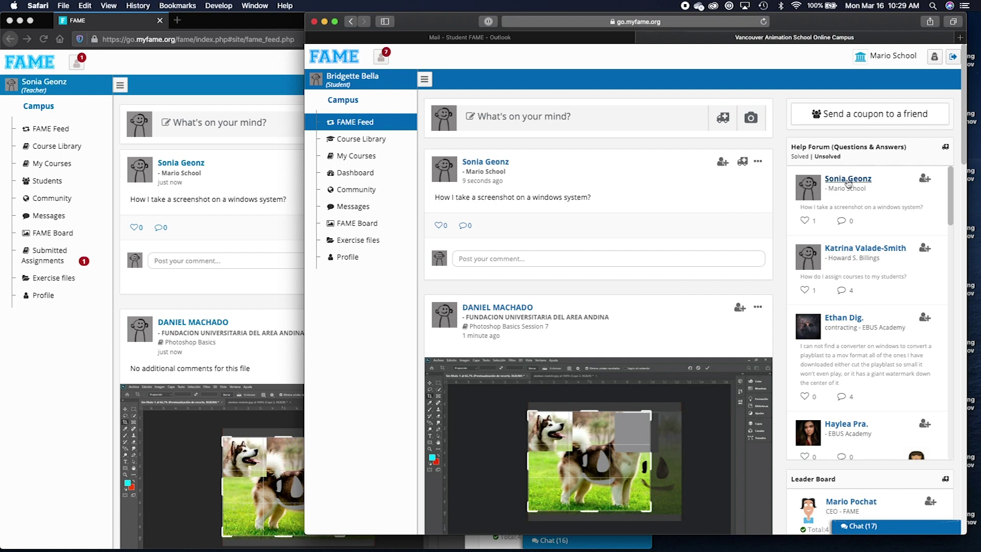
As the student, answer 'press Ctrl+ R or use the snipping tool'; as the teacher, mark it correct.
left_click(850, 210)
left_click(759, 190)
type("press Ctrl+ R")
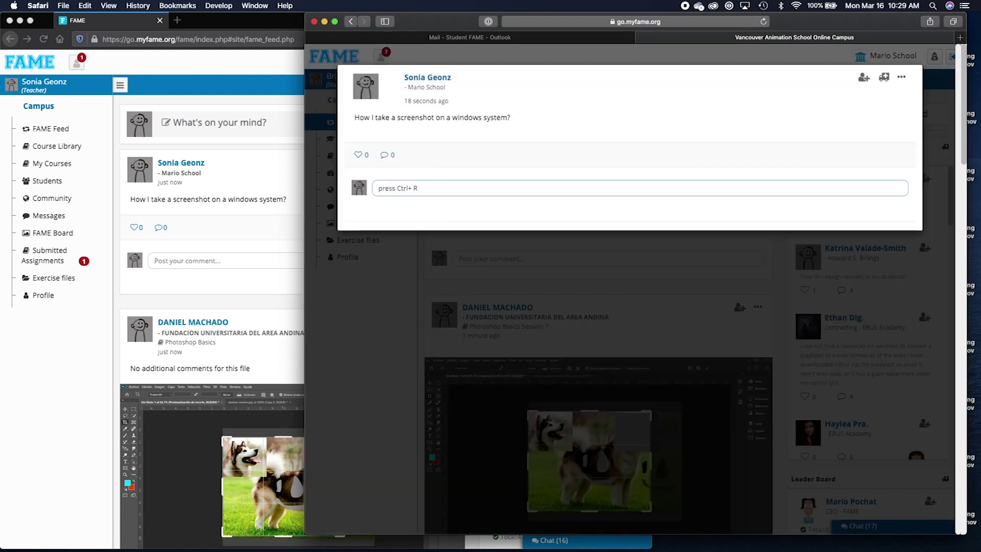
type(" or use the snipping tool")
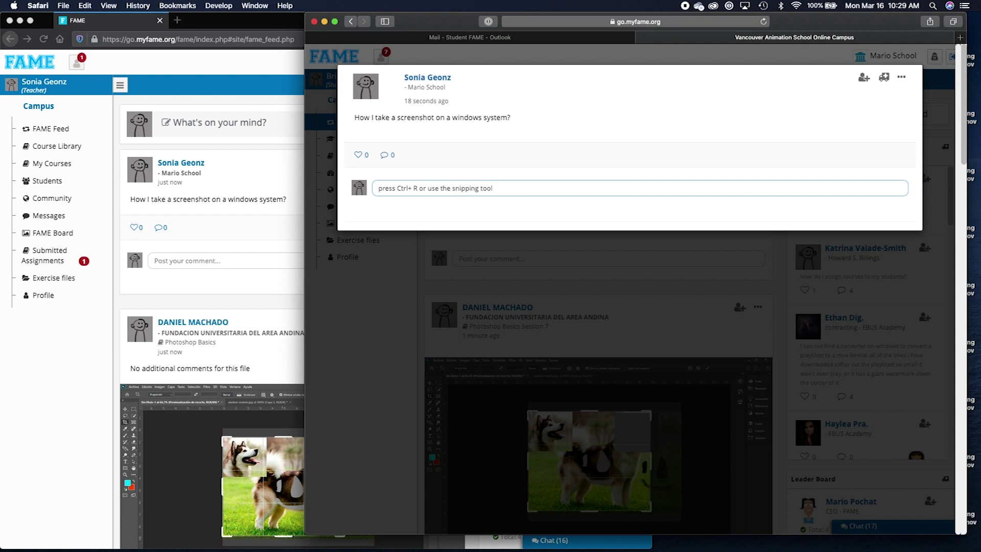
key("Return")
left_click(269, 270)
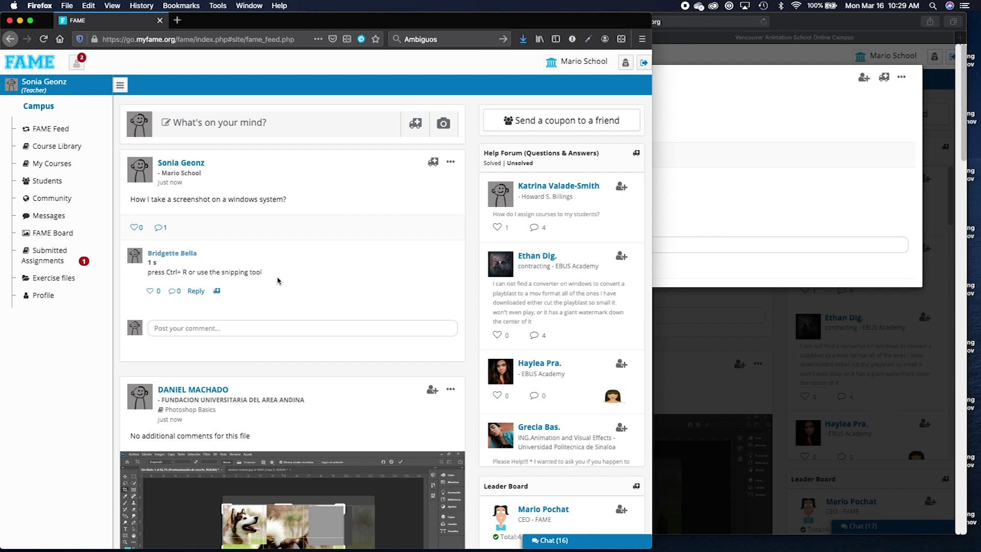
left_click(217, 292)
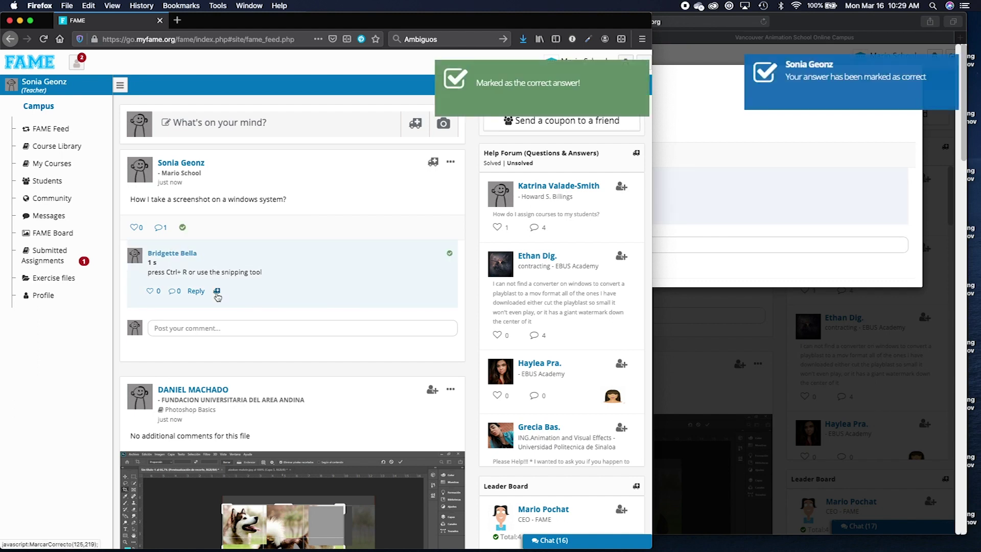